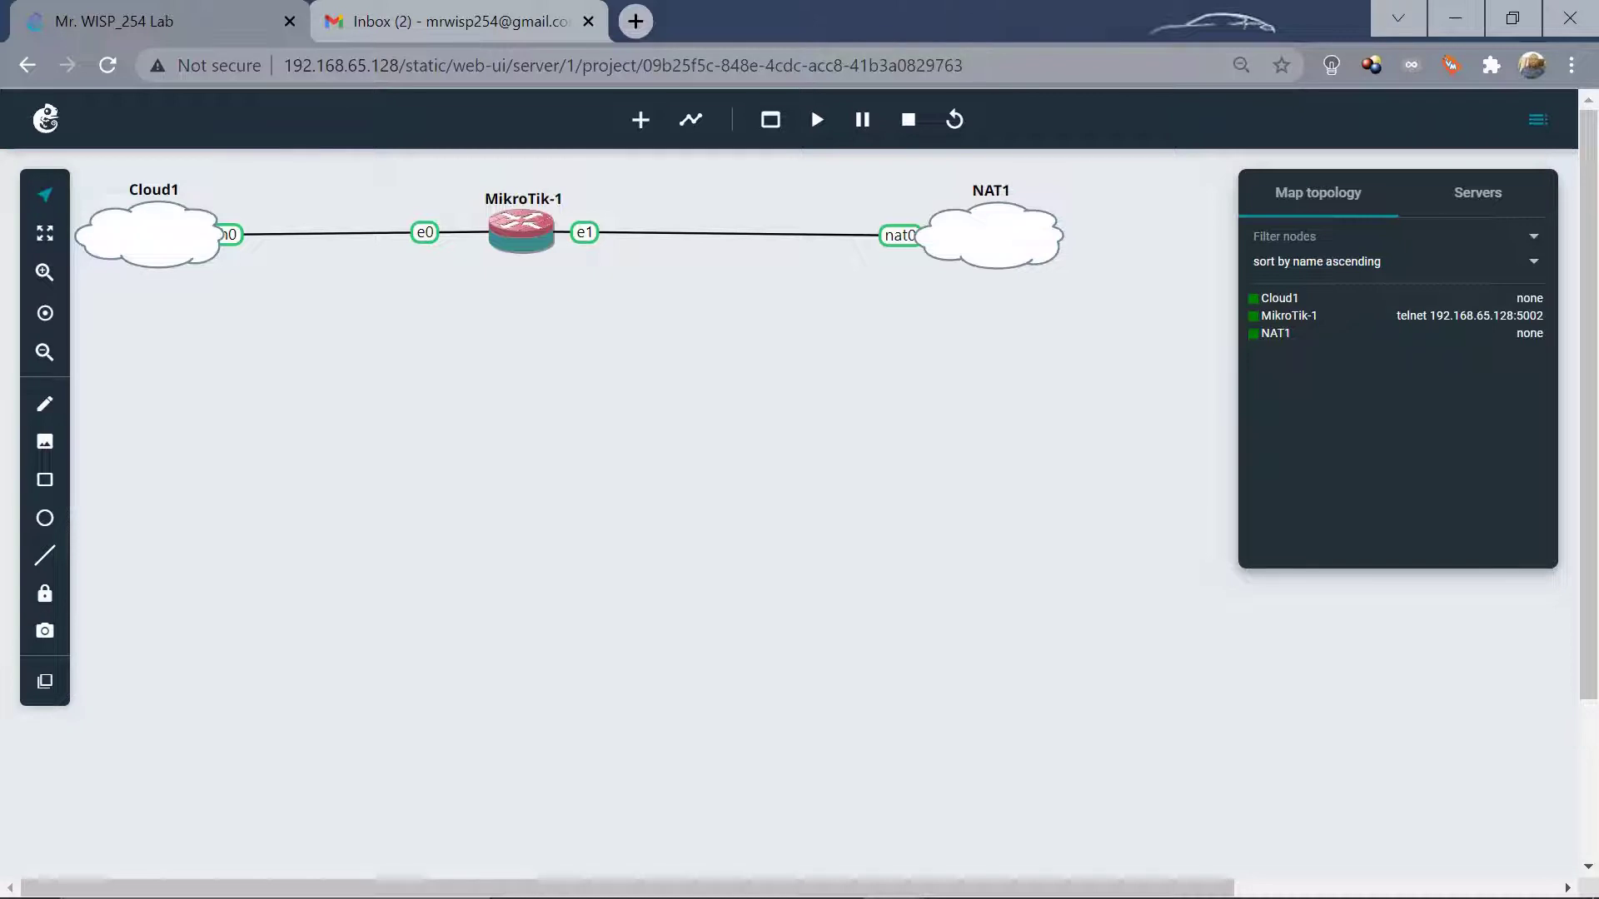
Bring WinBox forward and connect as admin to the Core router from the Neighbors list.
{"action": "mouse_move", "coordinate": [759, 895]}
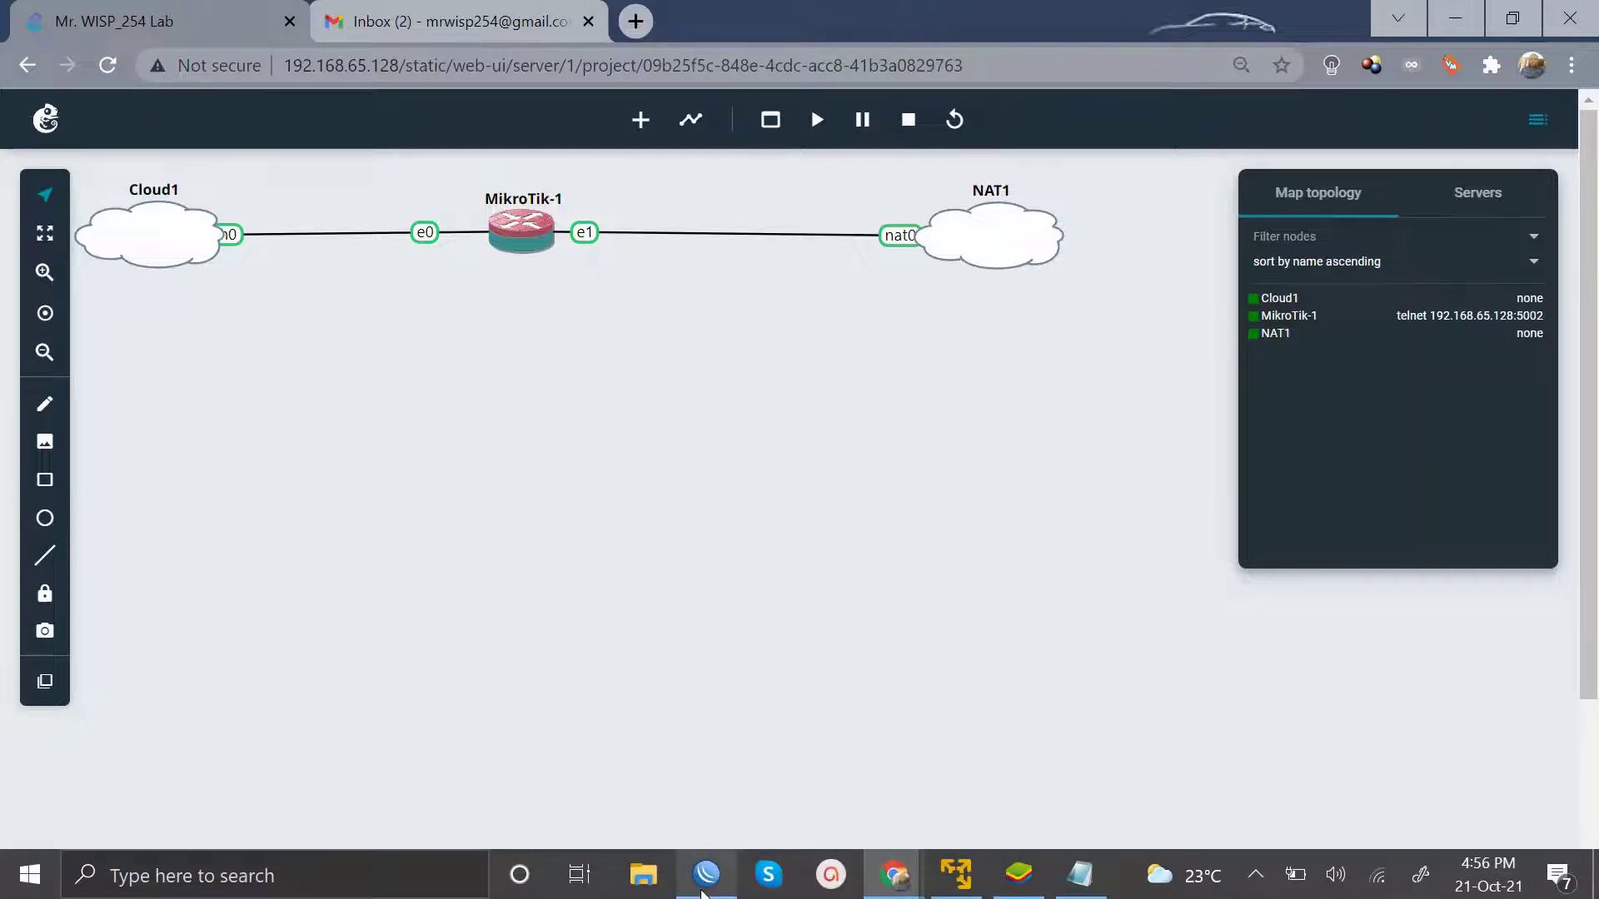
{"action": "left_click", "coordinate": [705, 876]}
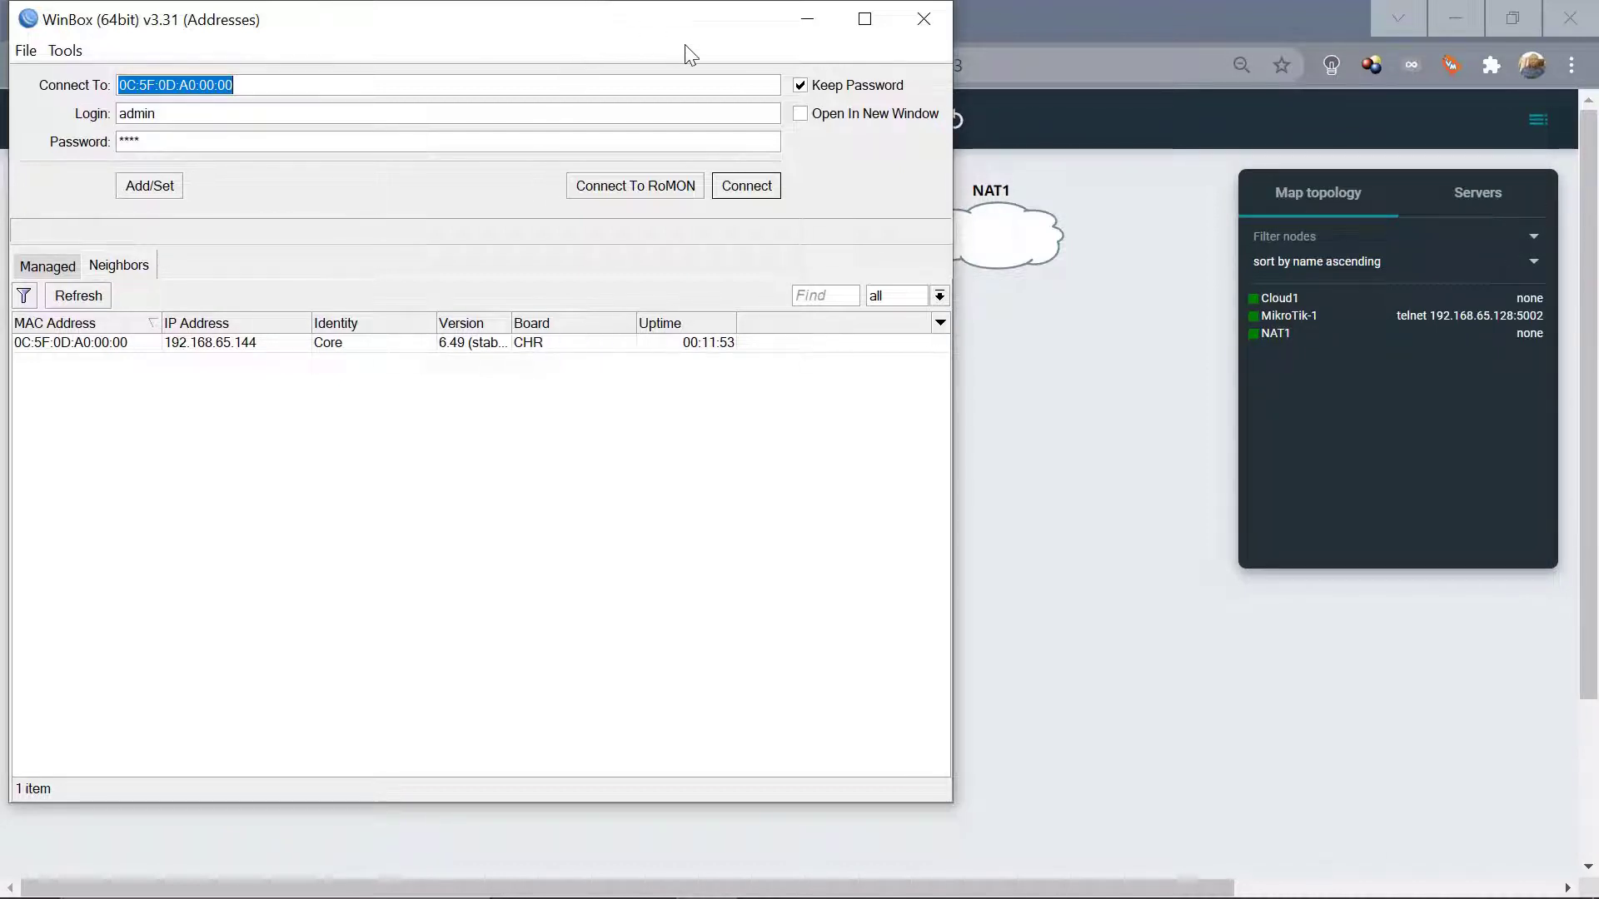
{"action": "left_click_drag", "start_coordinate": [634, 40], "coordinate": [676, 51]}
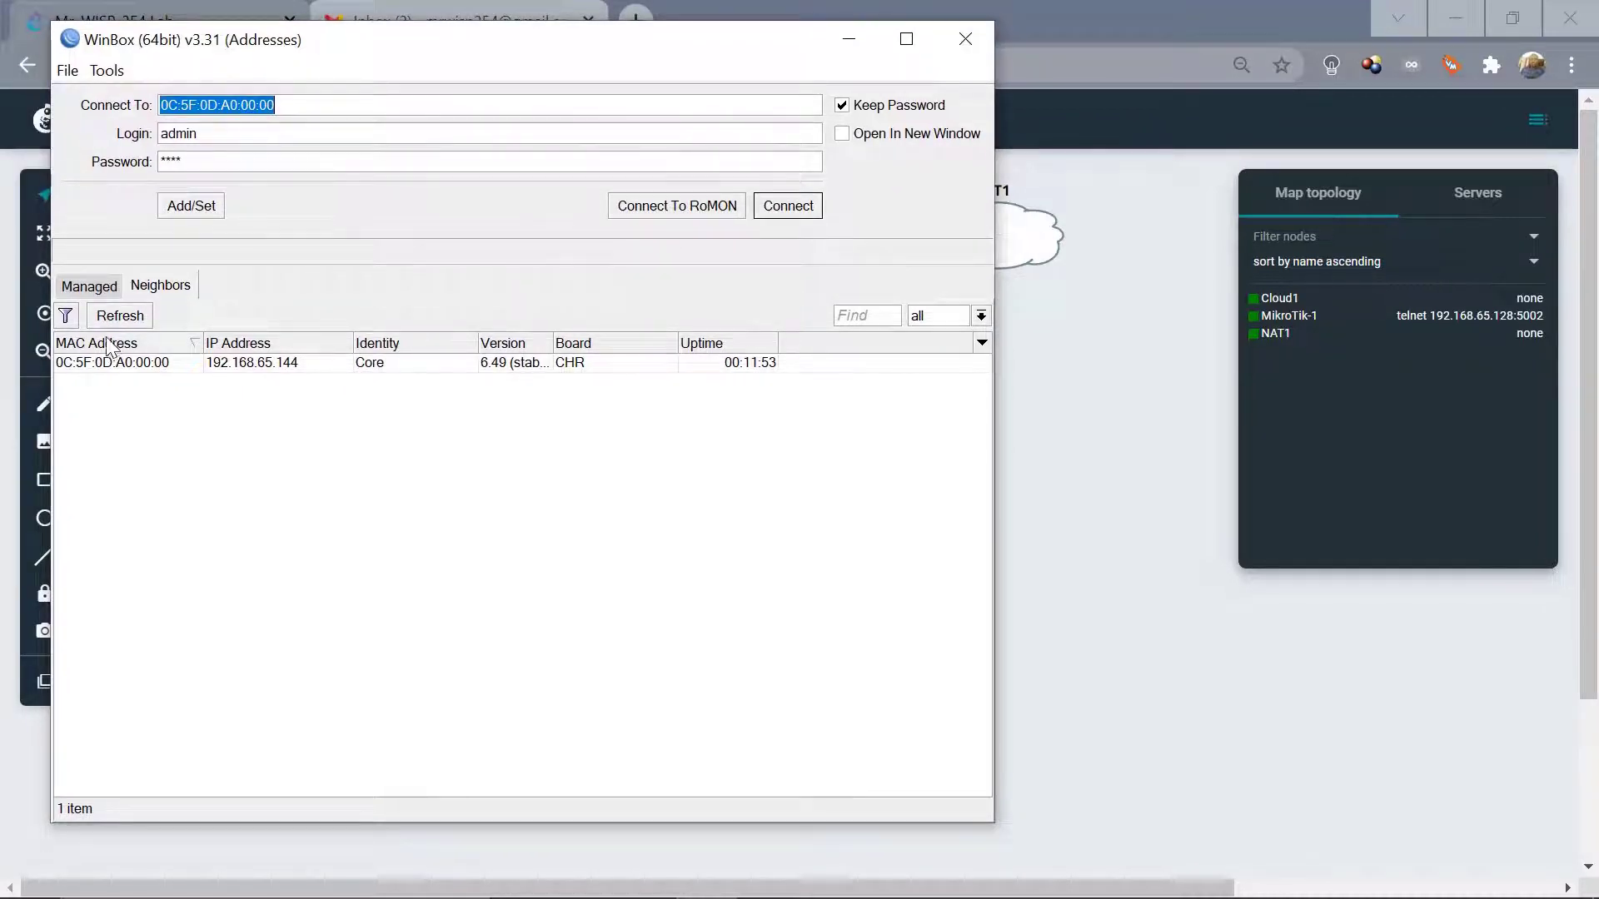
{"action": "left_click", "coordinate": [114, 367]}
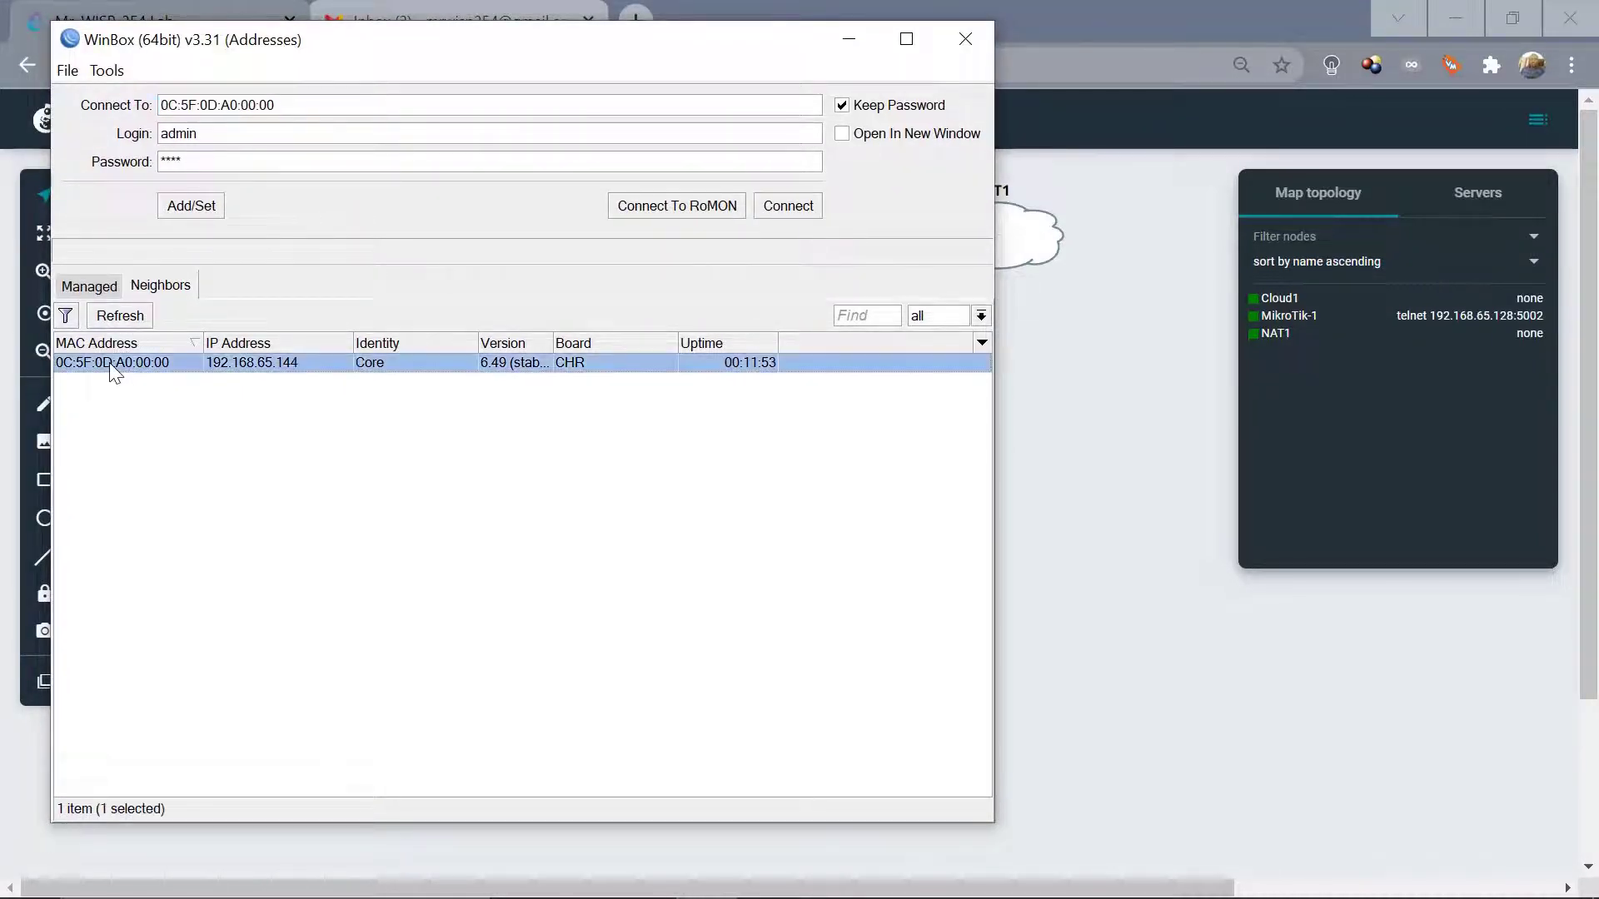
{"action": "left_click", "coordinate": [807, 212]}
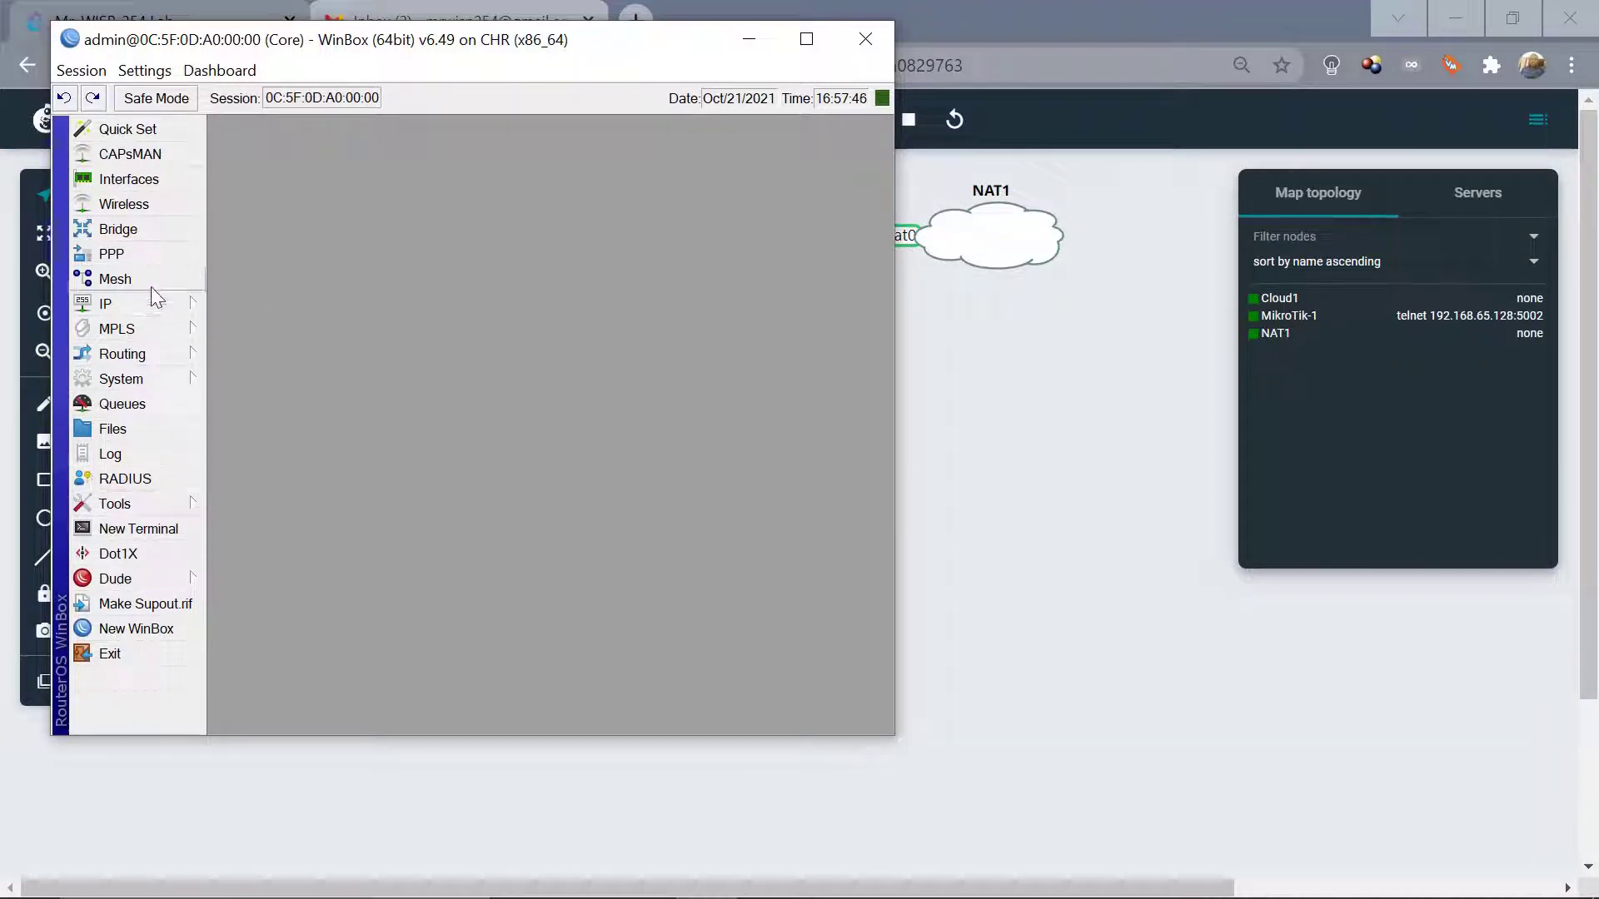
Open the router's File List from the System menu to show the pub and skins directories.
{"action": "left_click", "coordinate": [132, 380]}
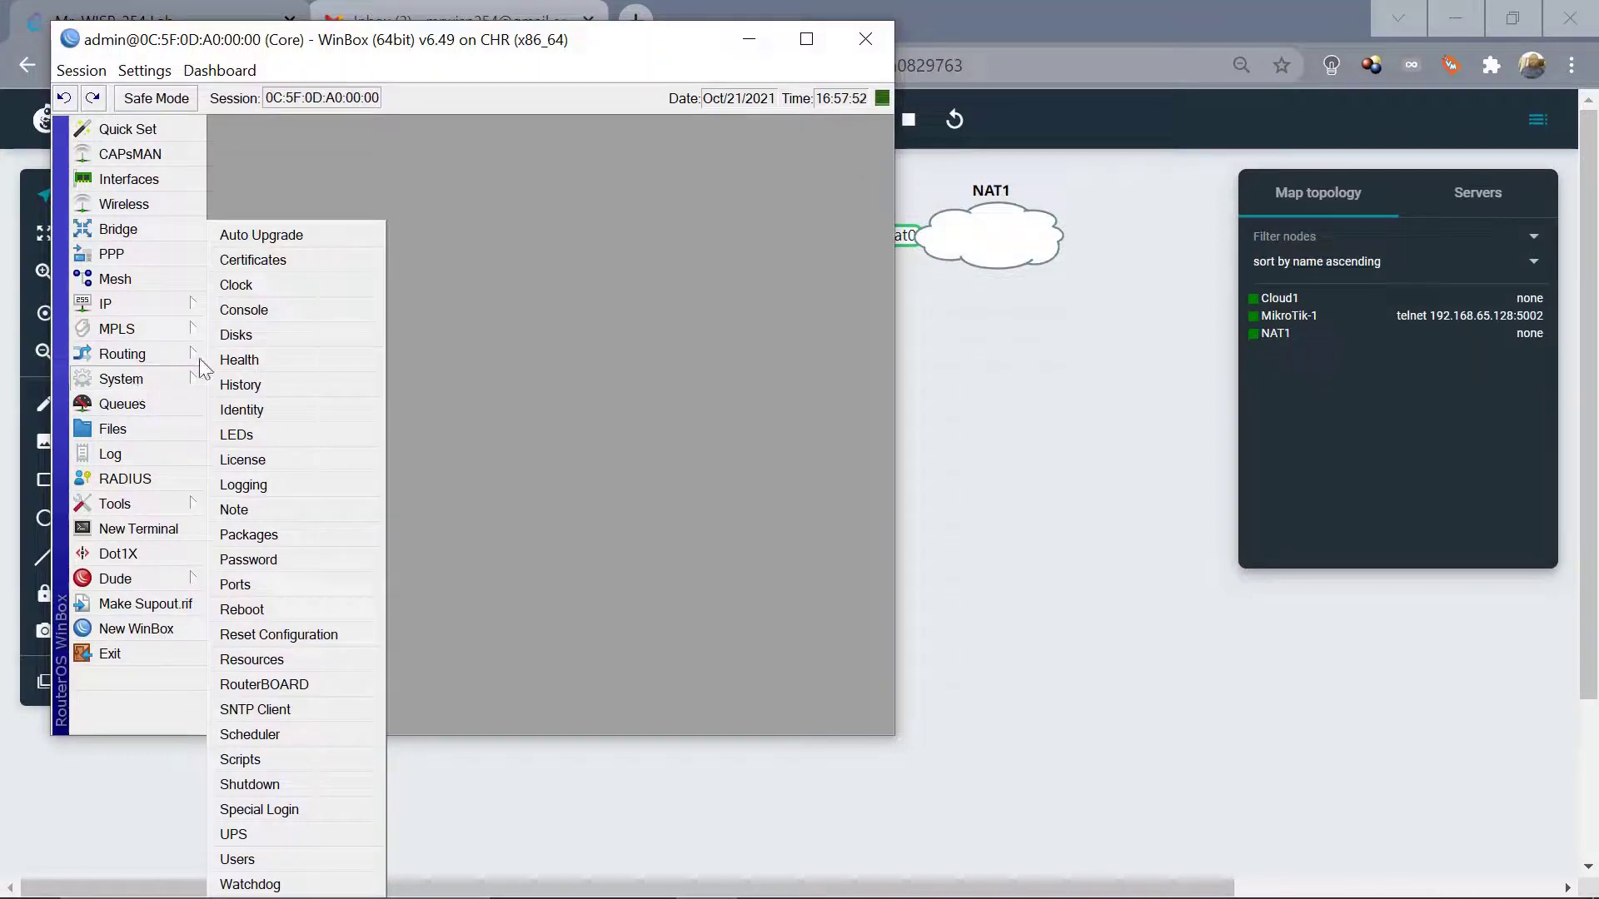
{"action": "left_click", "coordinate": [444, 277]}
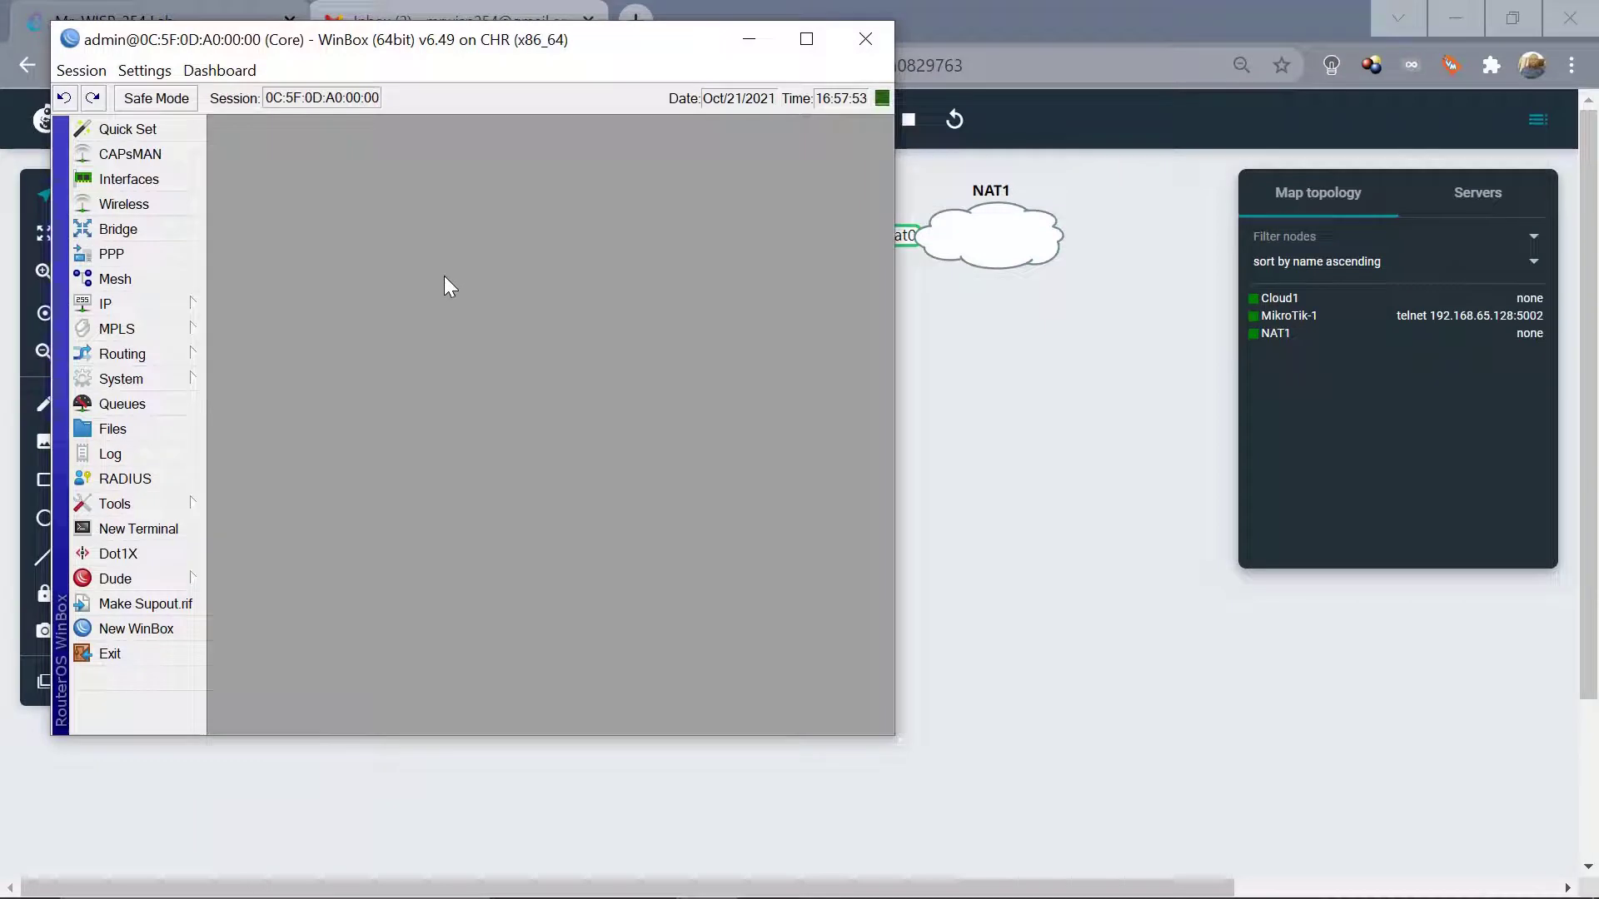
{"action": "left_click", "coordinate": [113, 428]}
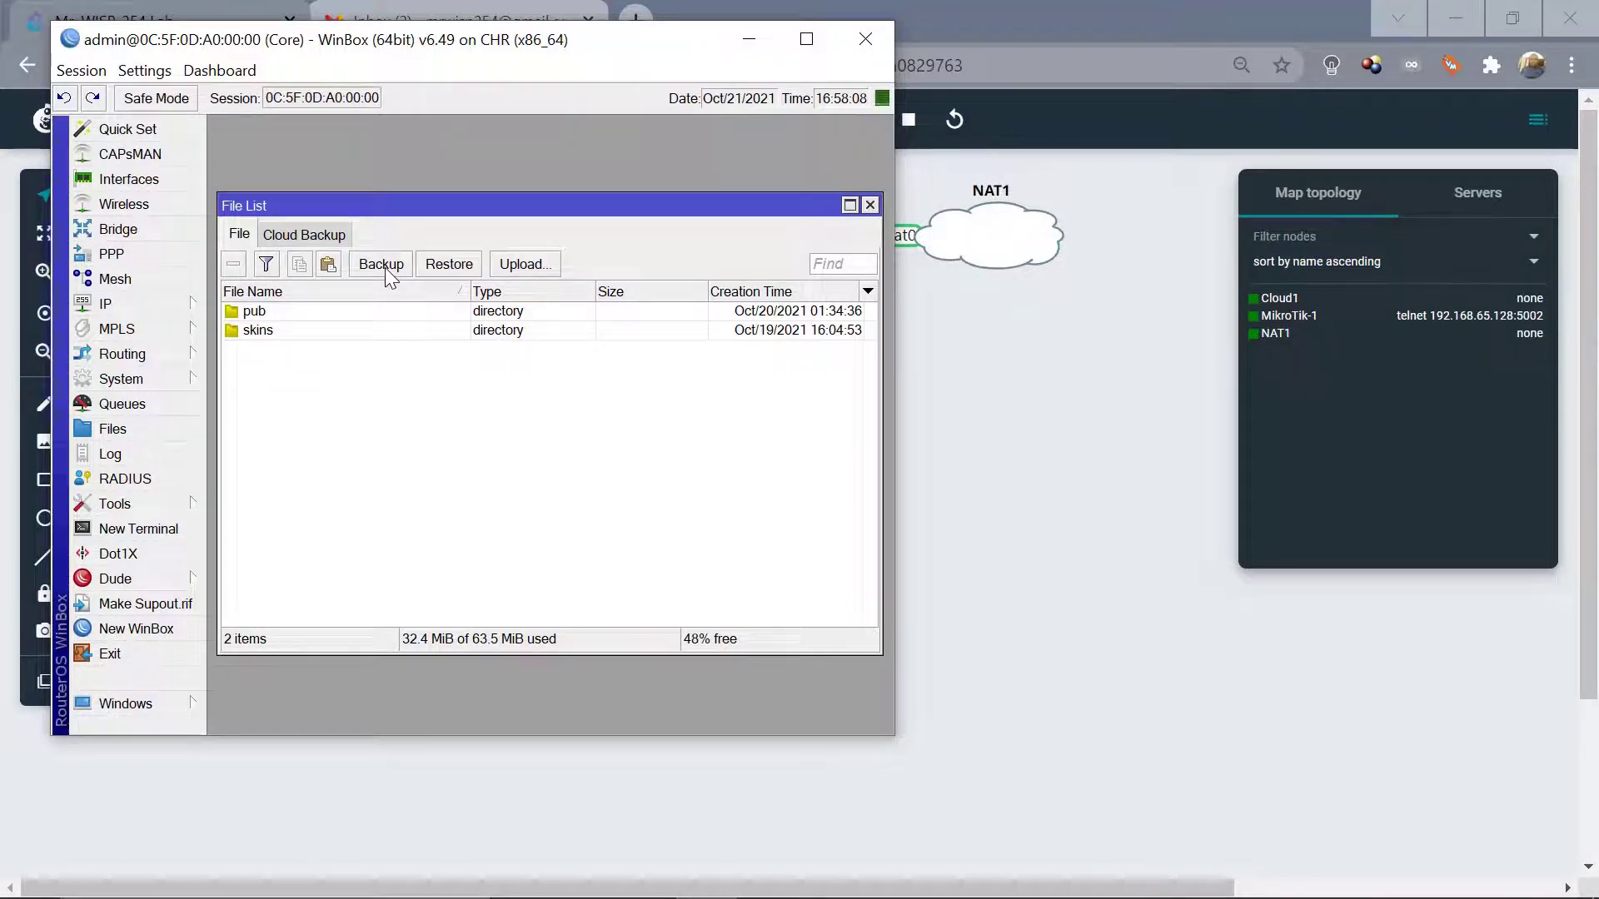
Create a router backup named 'Core backup', keeping aes-sha256 encryption.
{"action": "left_click", "coordinate": [385, 267]}
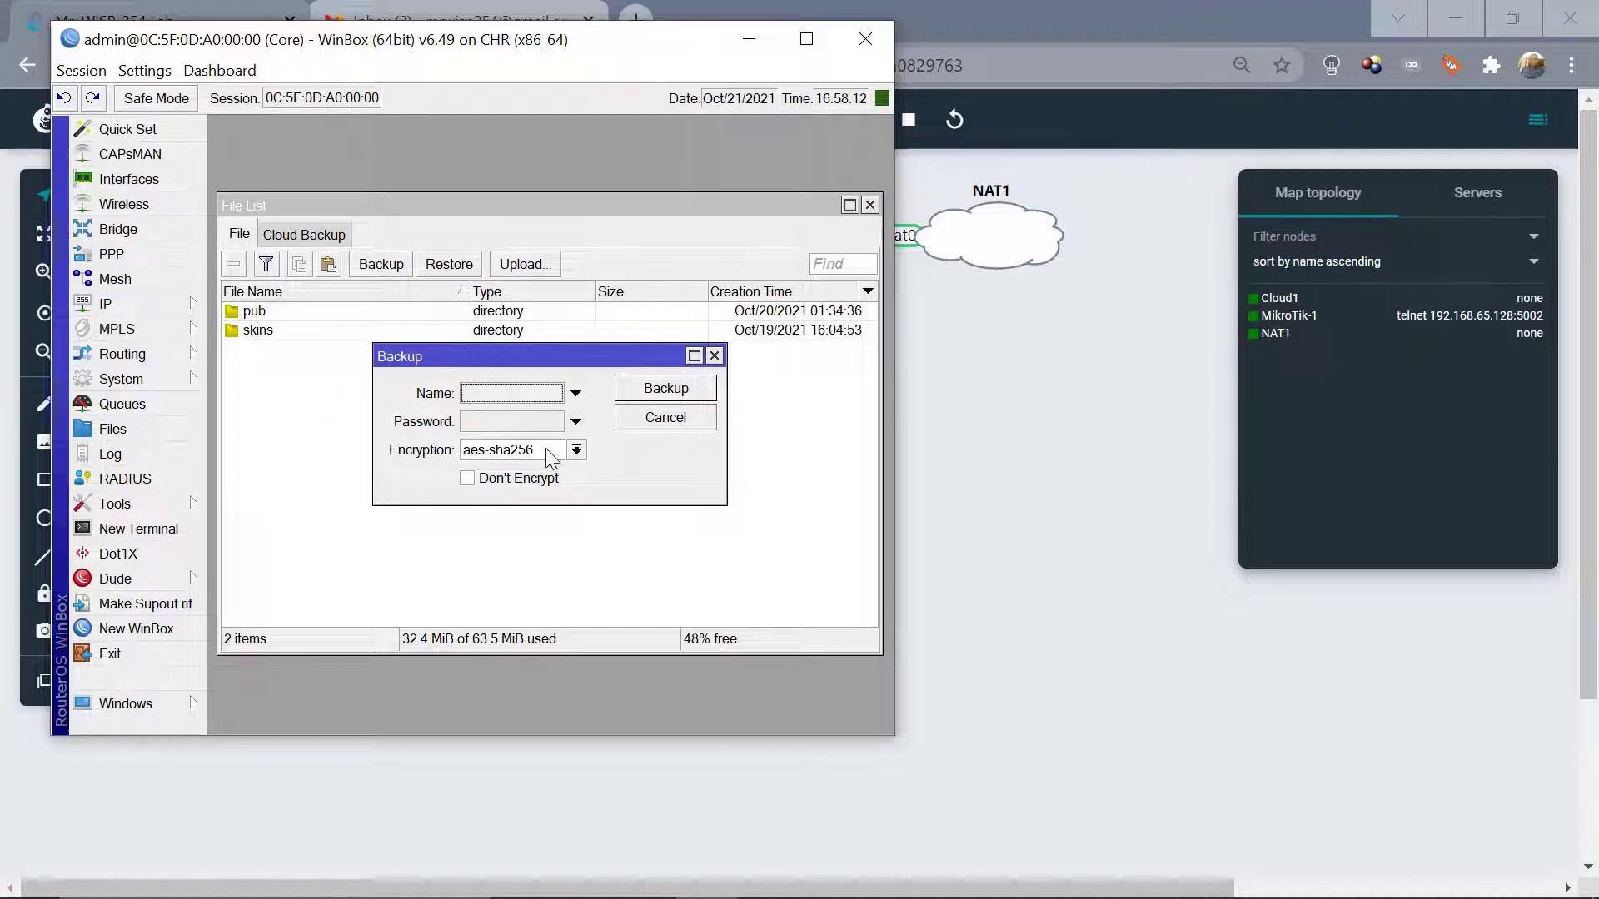
{"action": "left_click", "coordinate": [492, 391]}
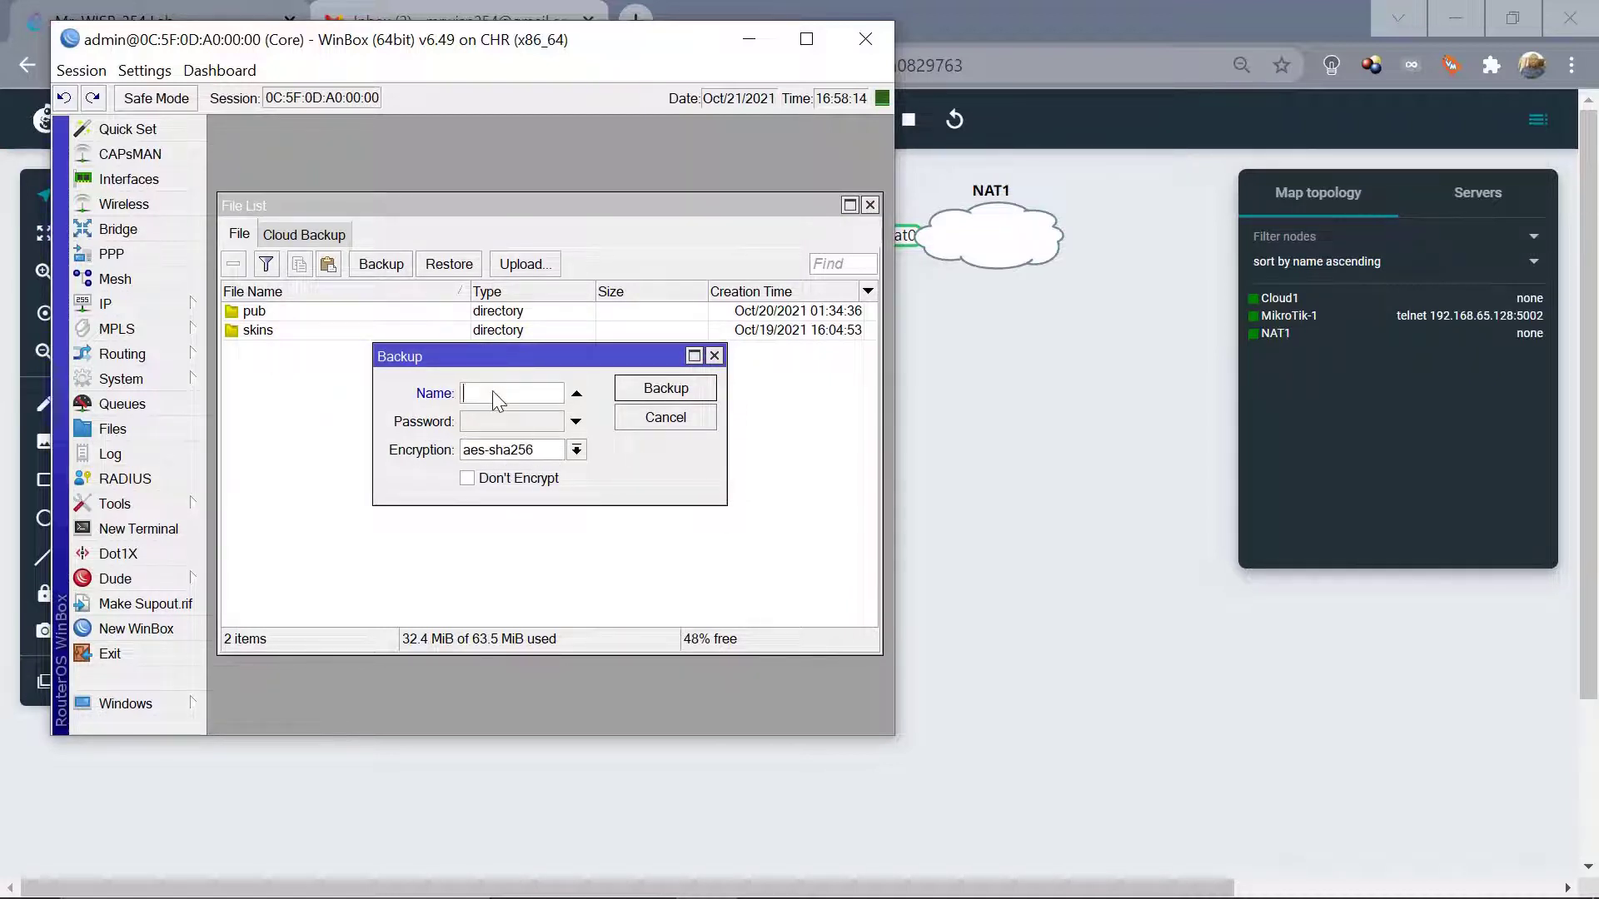
{"action": "type", "text": "C"}
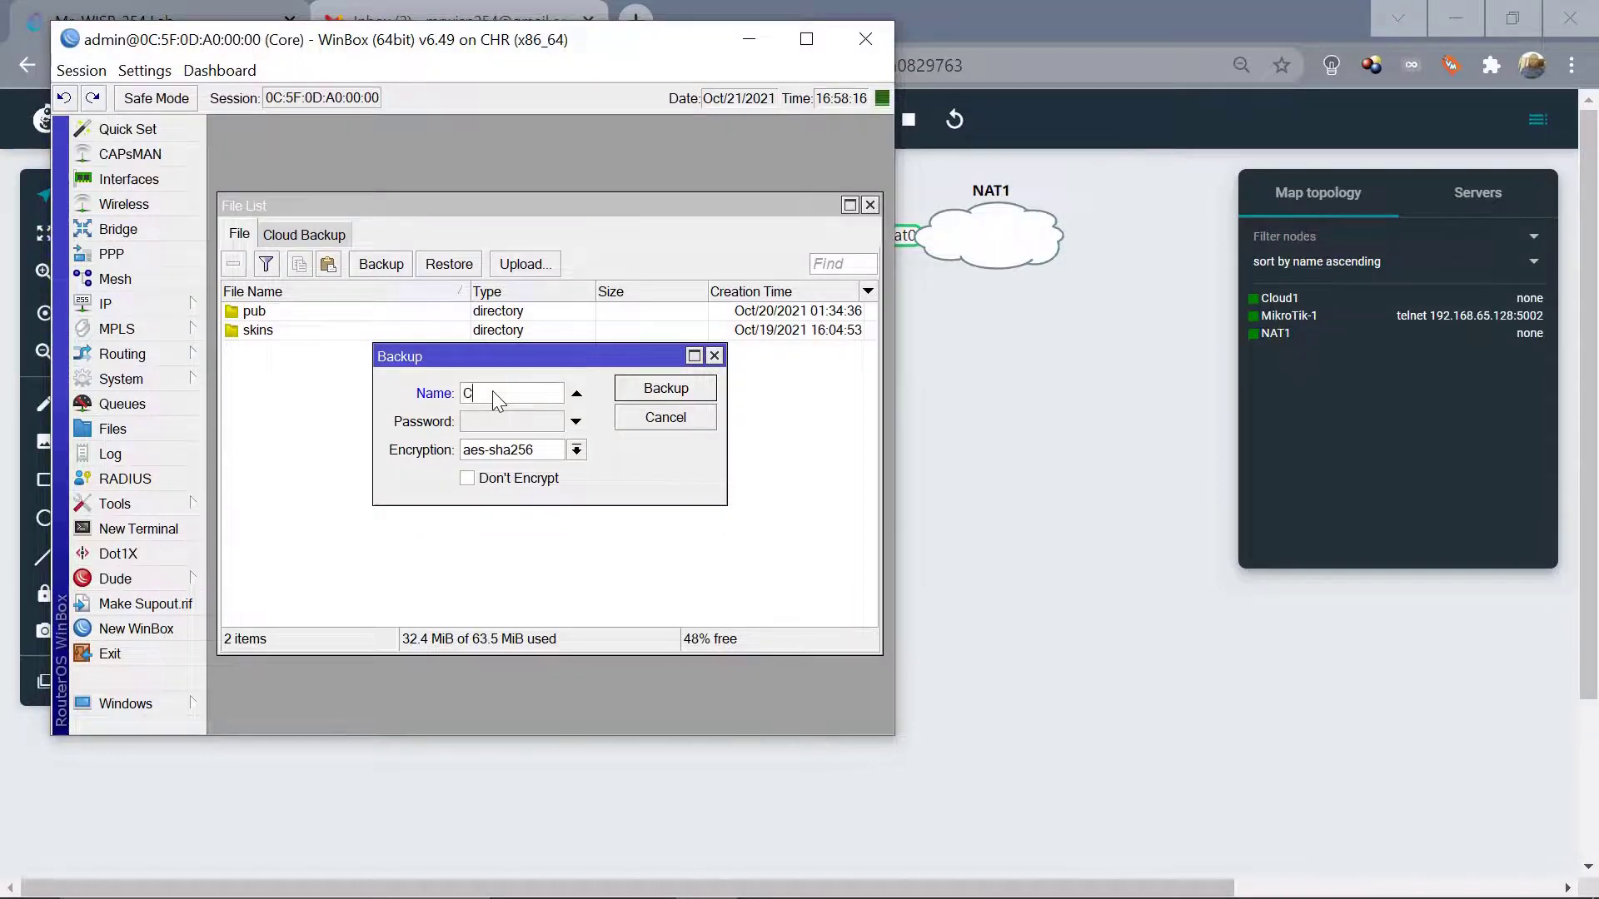
{"action": "type", "text": "ore"}
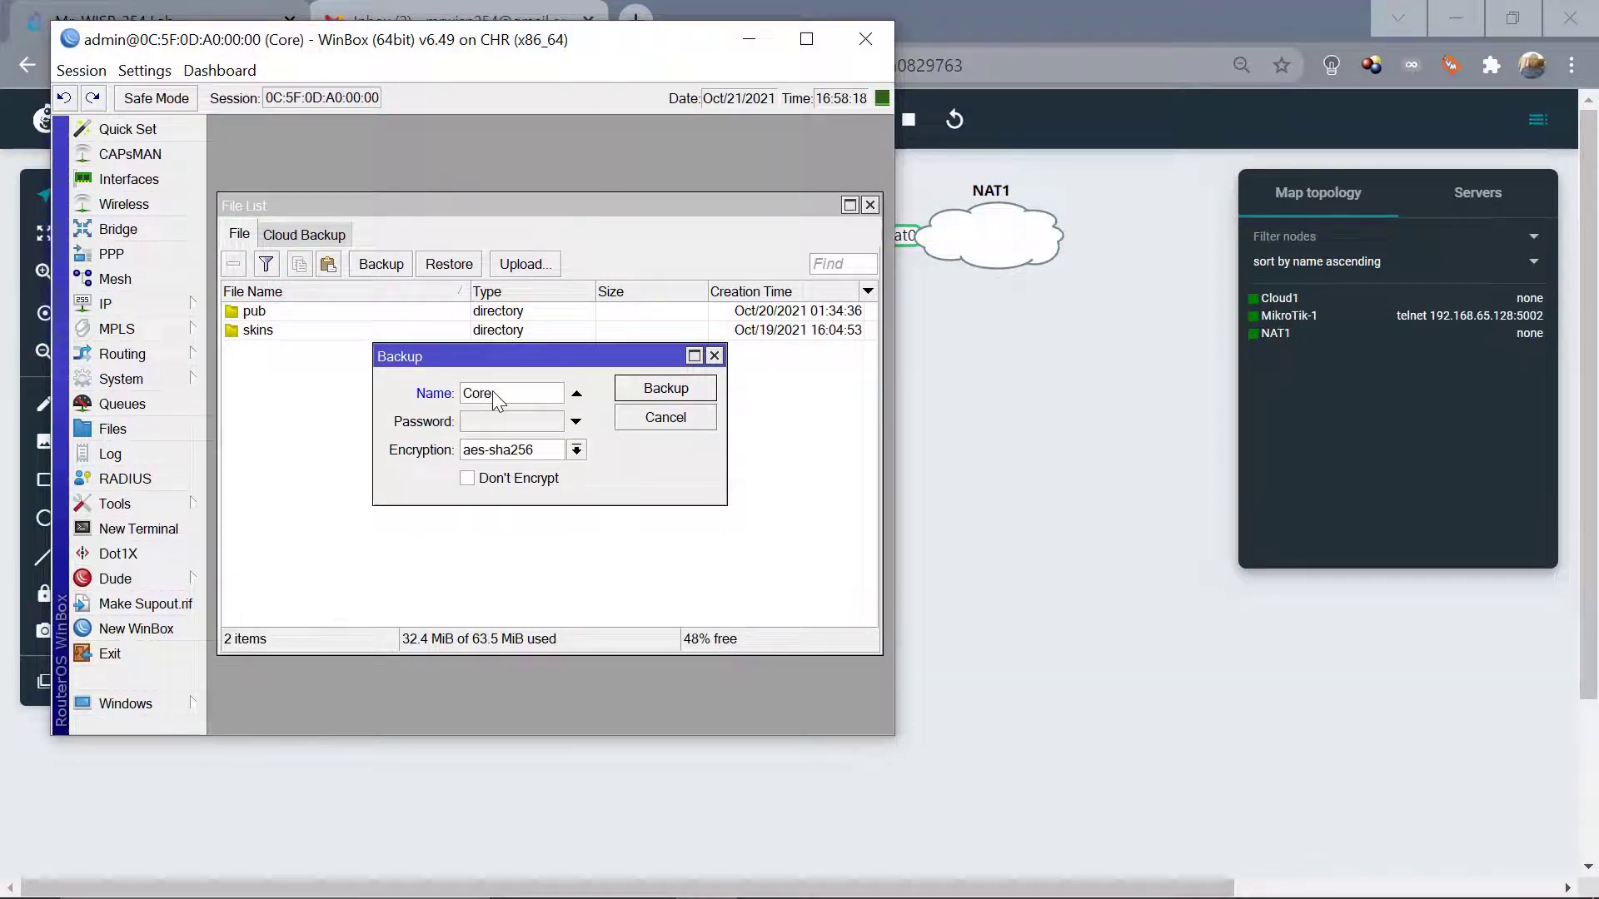
{"action": "type", "text": "-backup"}
{"action": "left_click", "coordinate": [577, 451]}
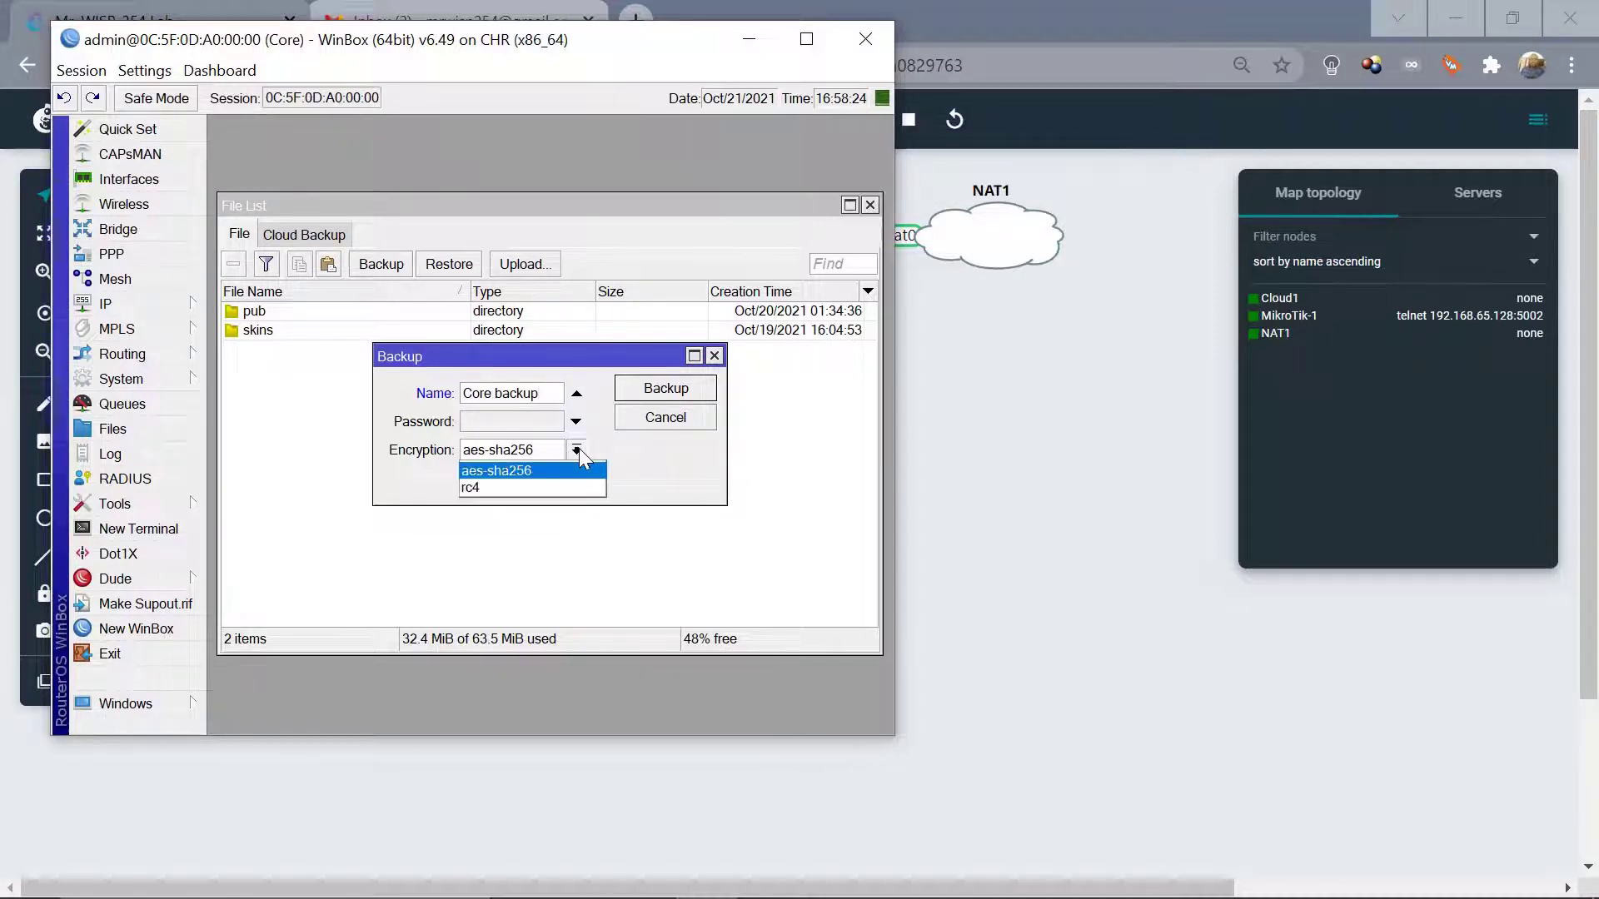
{"action": "left_click", "coordinate": [576, 450]}
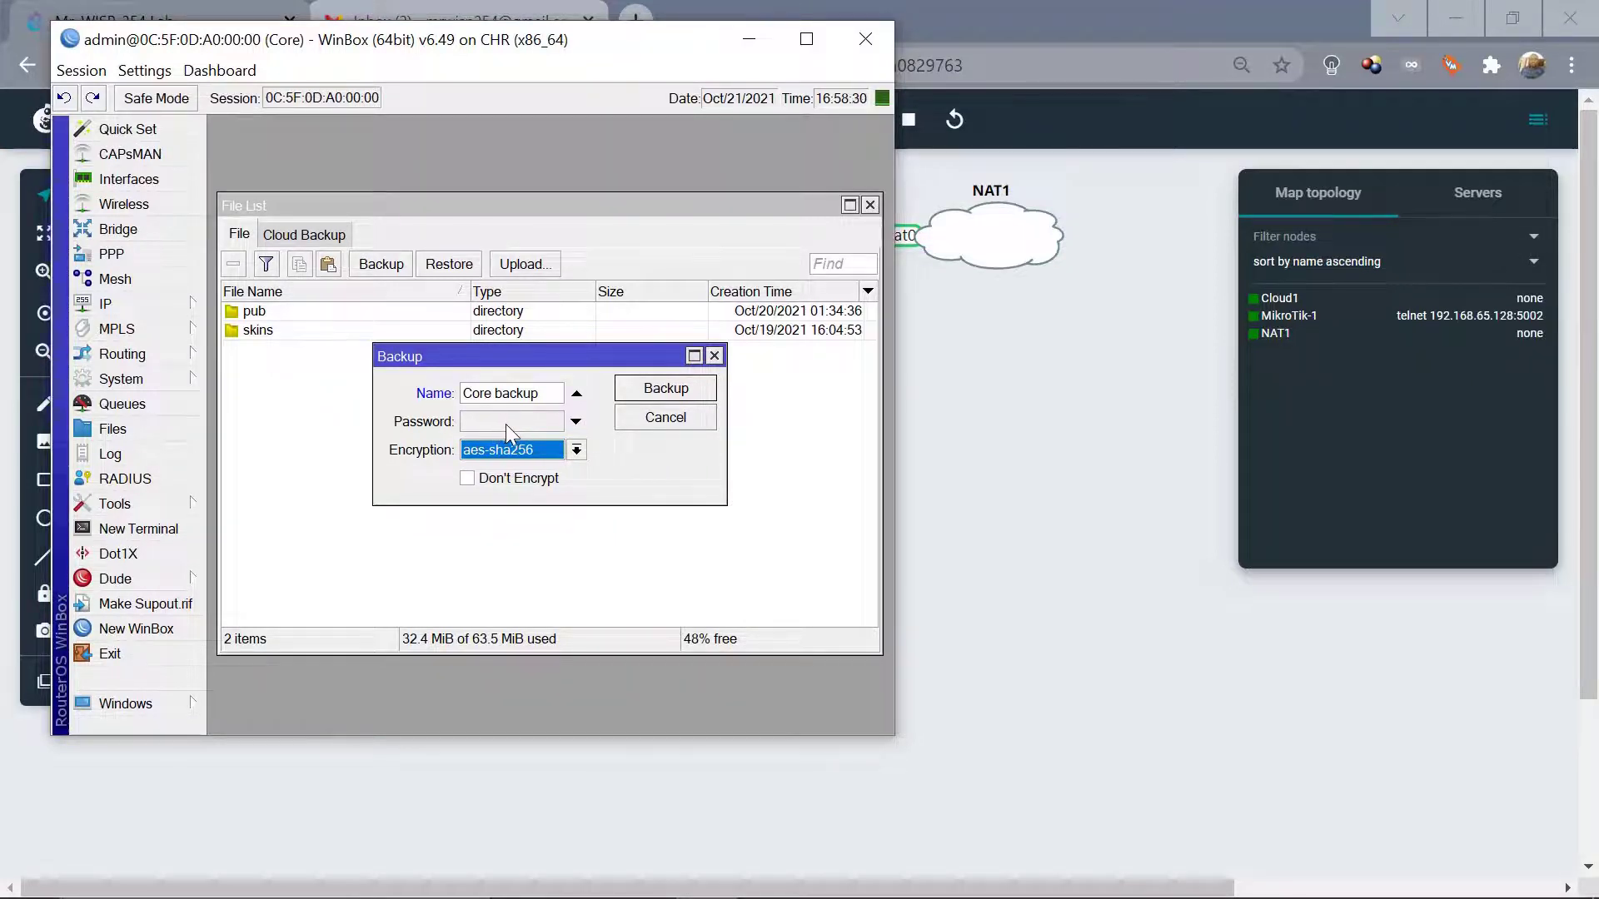
{"action": "left_click", "coordinate": [662, 389]}
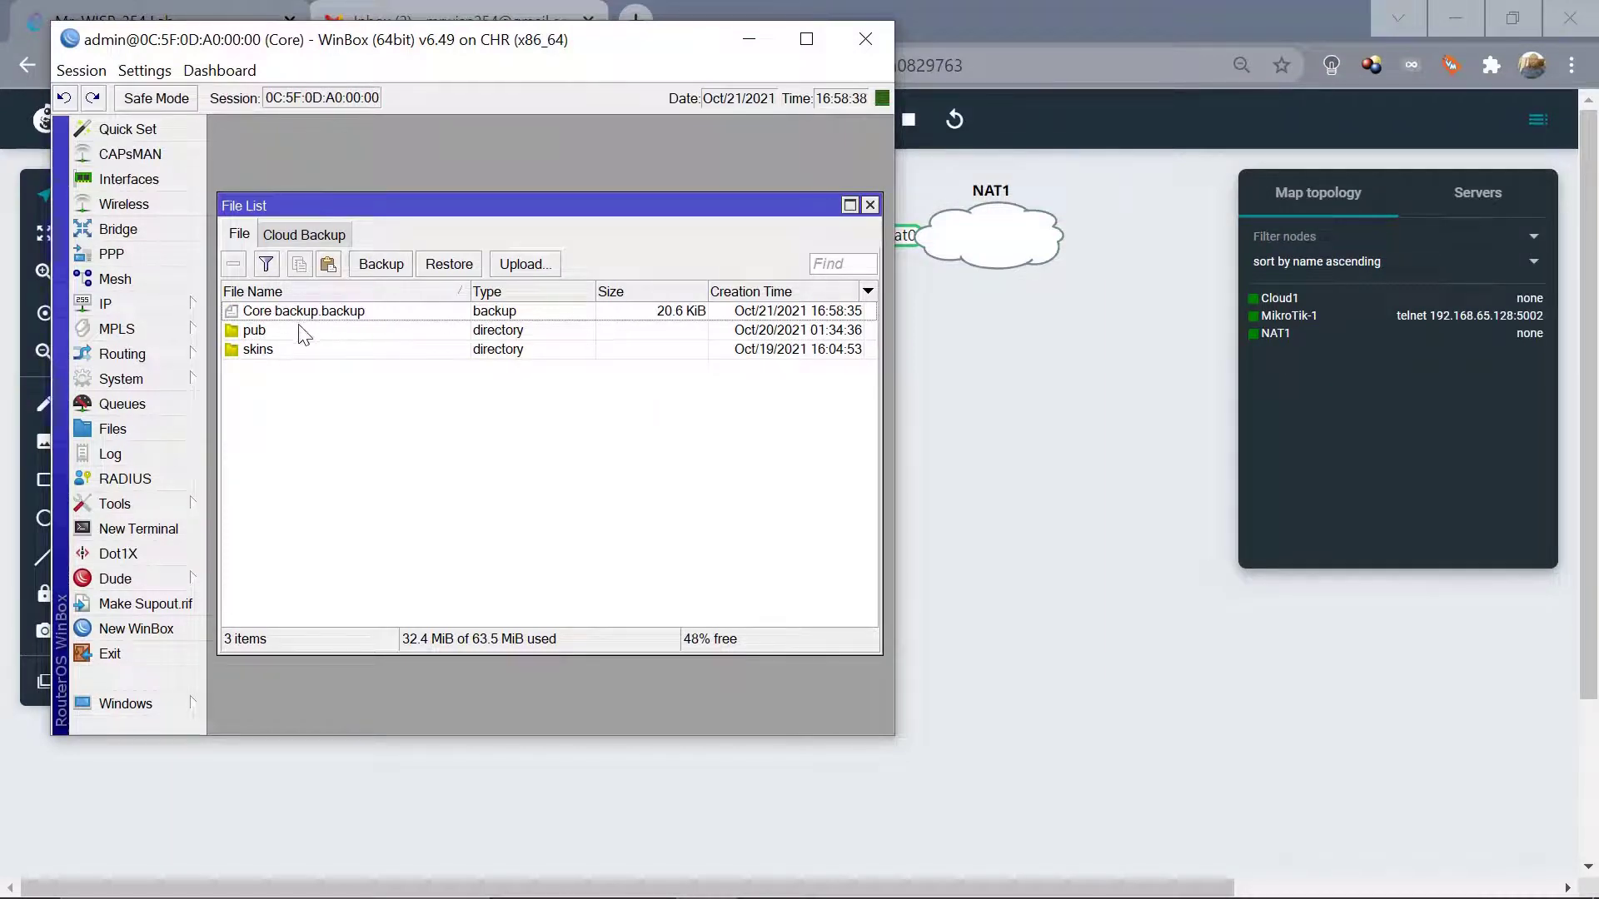
Maximize the WinBox session and File List, then select the 20.6 KiB Core backup.backup file.
{"action": "left_click", "coordinate": [806, 39]}
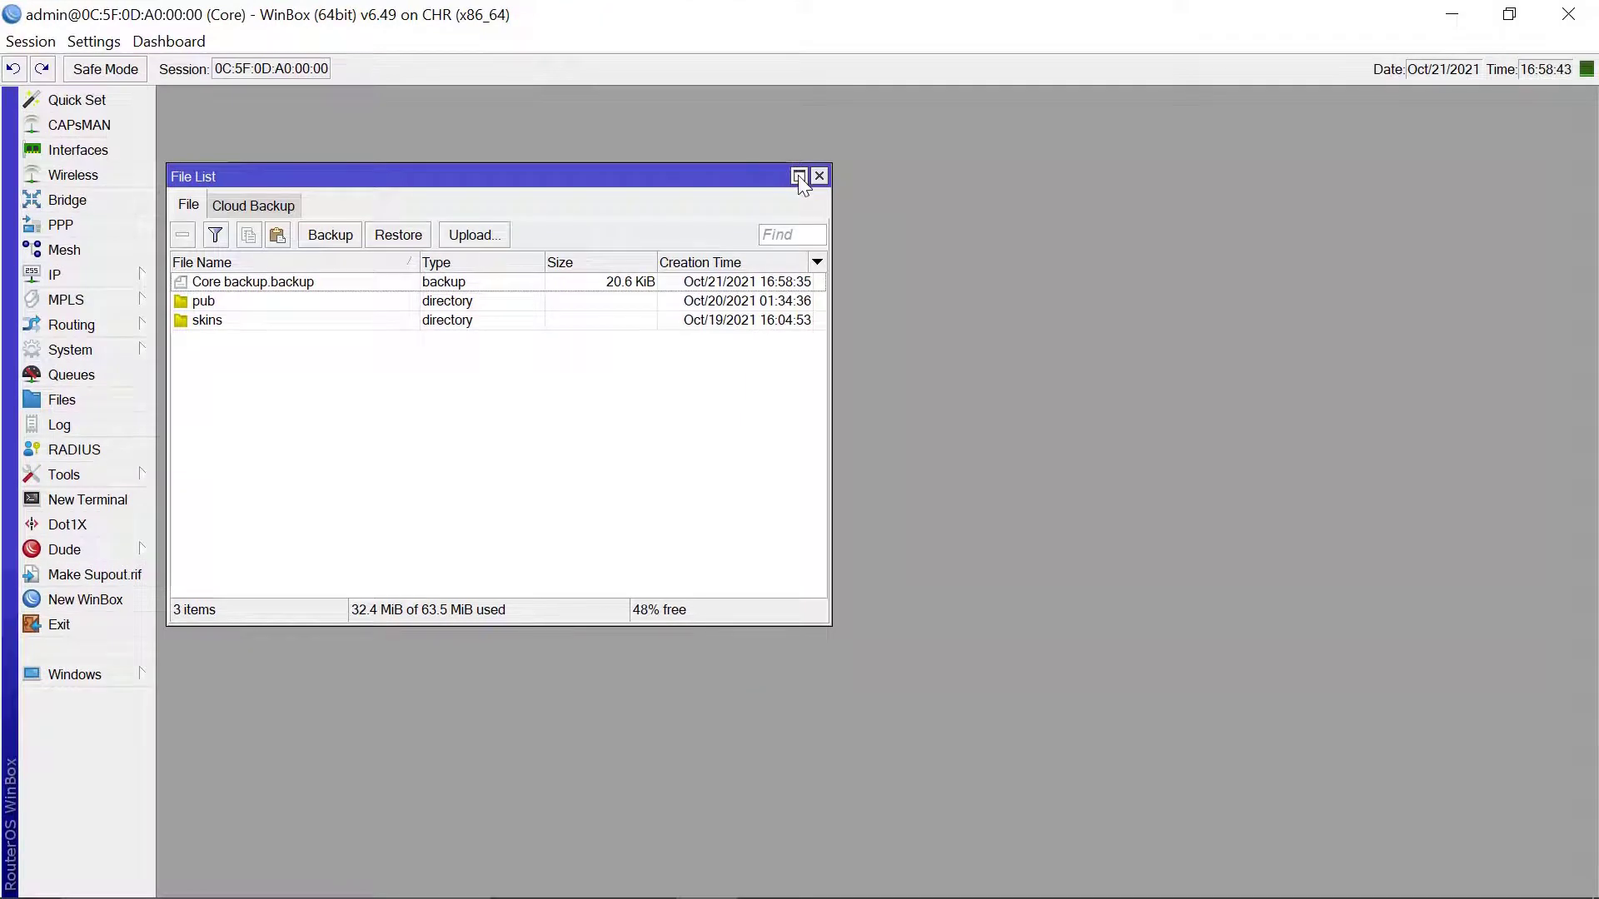
{"action": "left_click", "coordinate": [798, 176]}
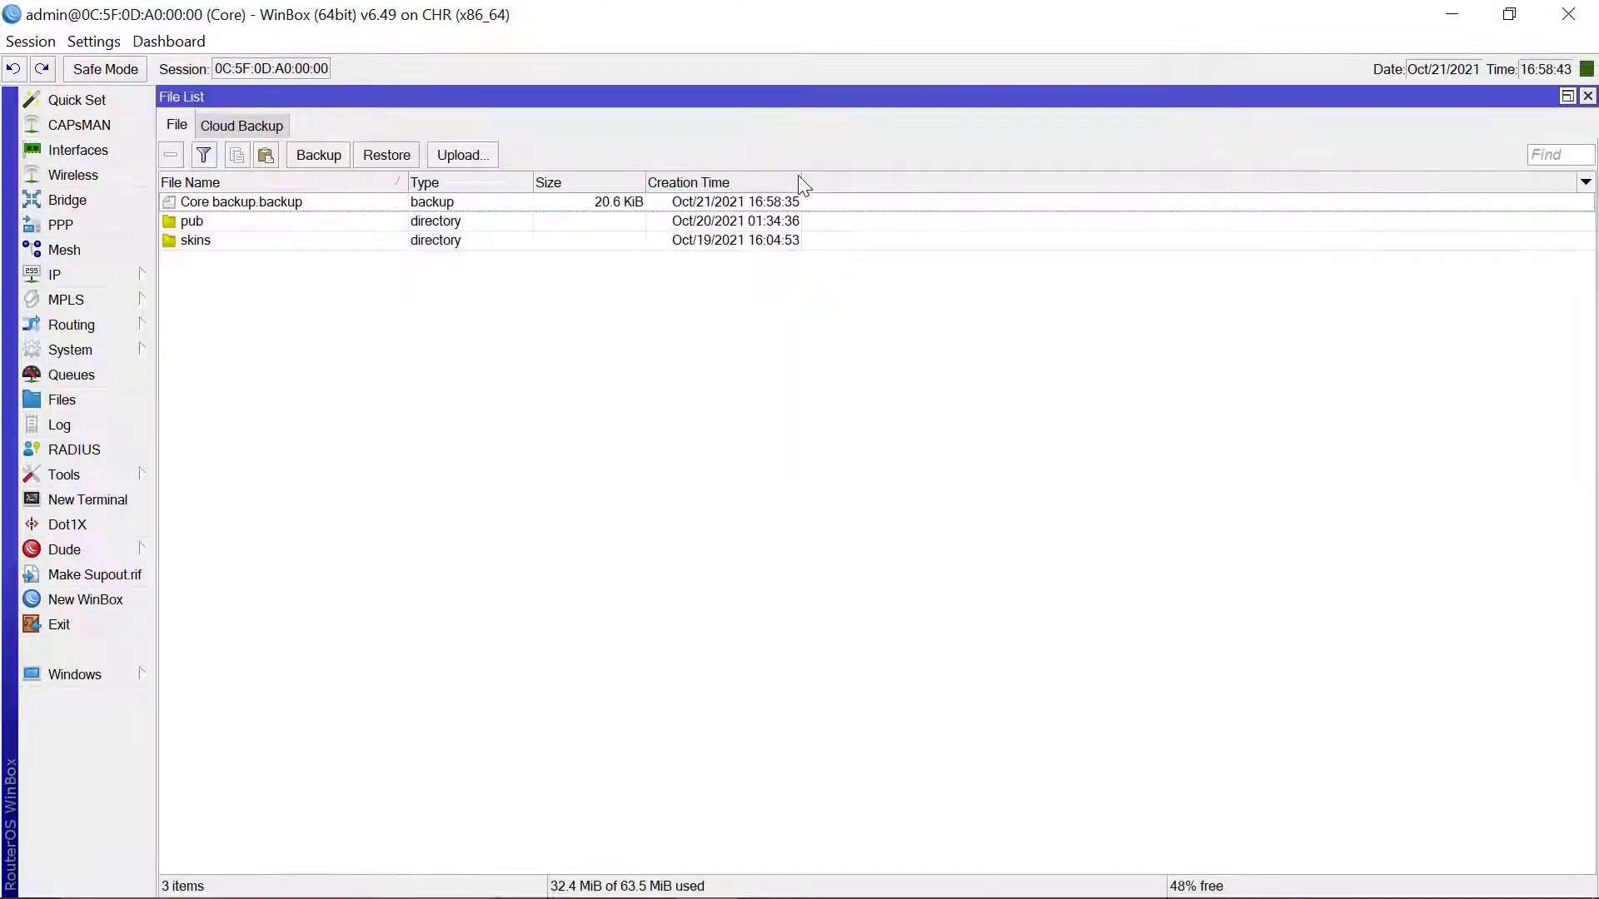
{"action": "left_click", "coordinate": [269, 209]}
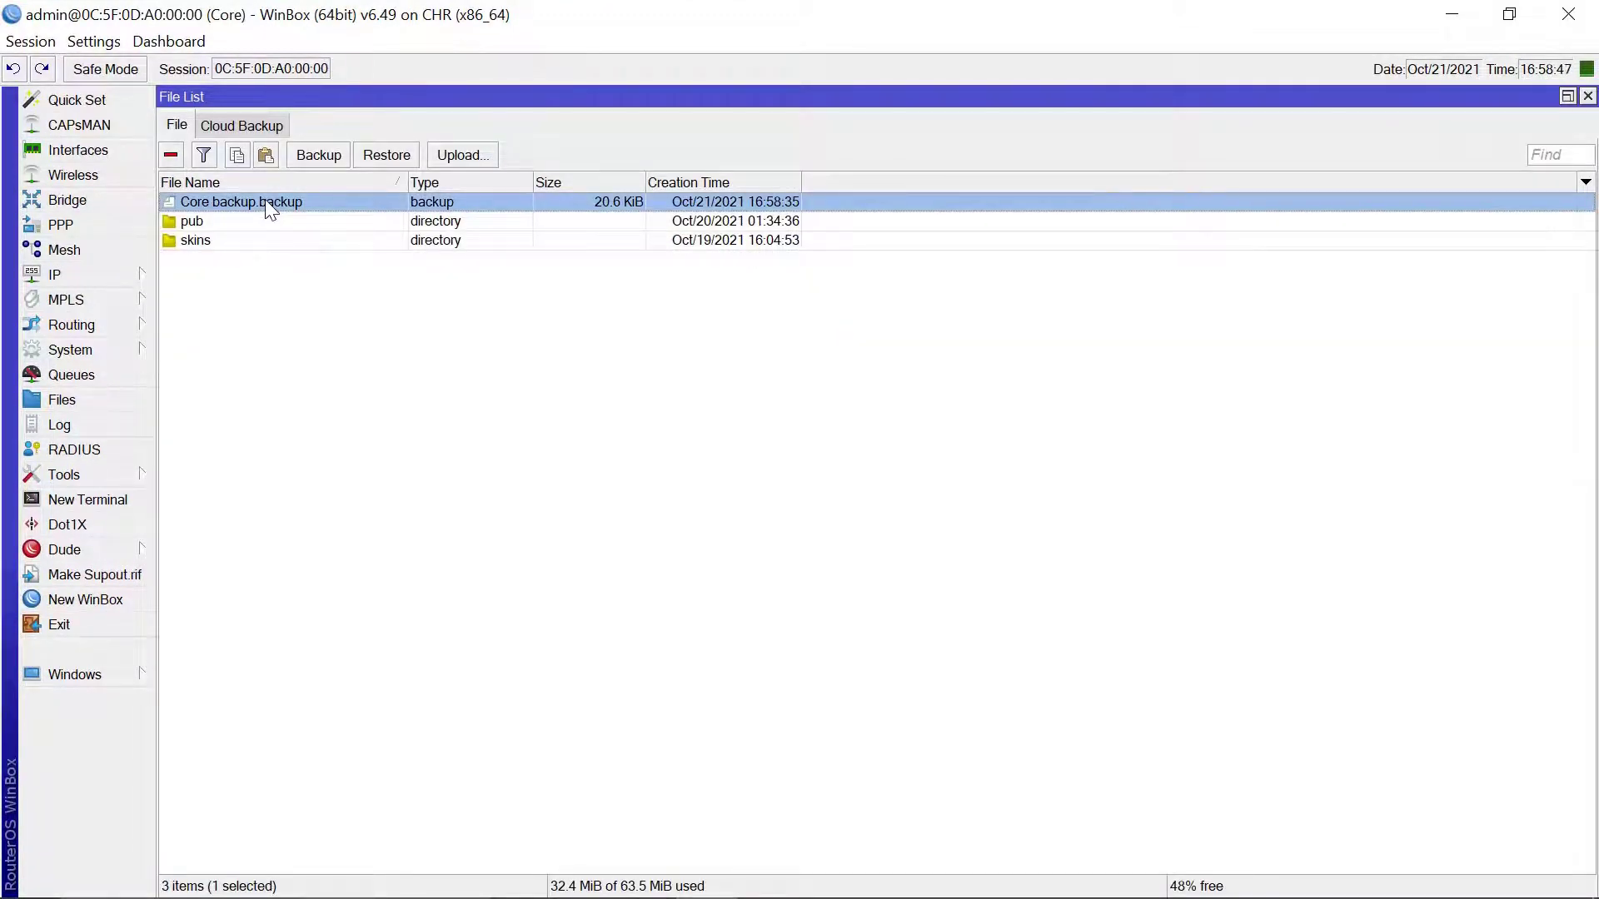
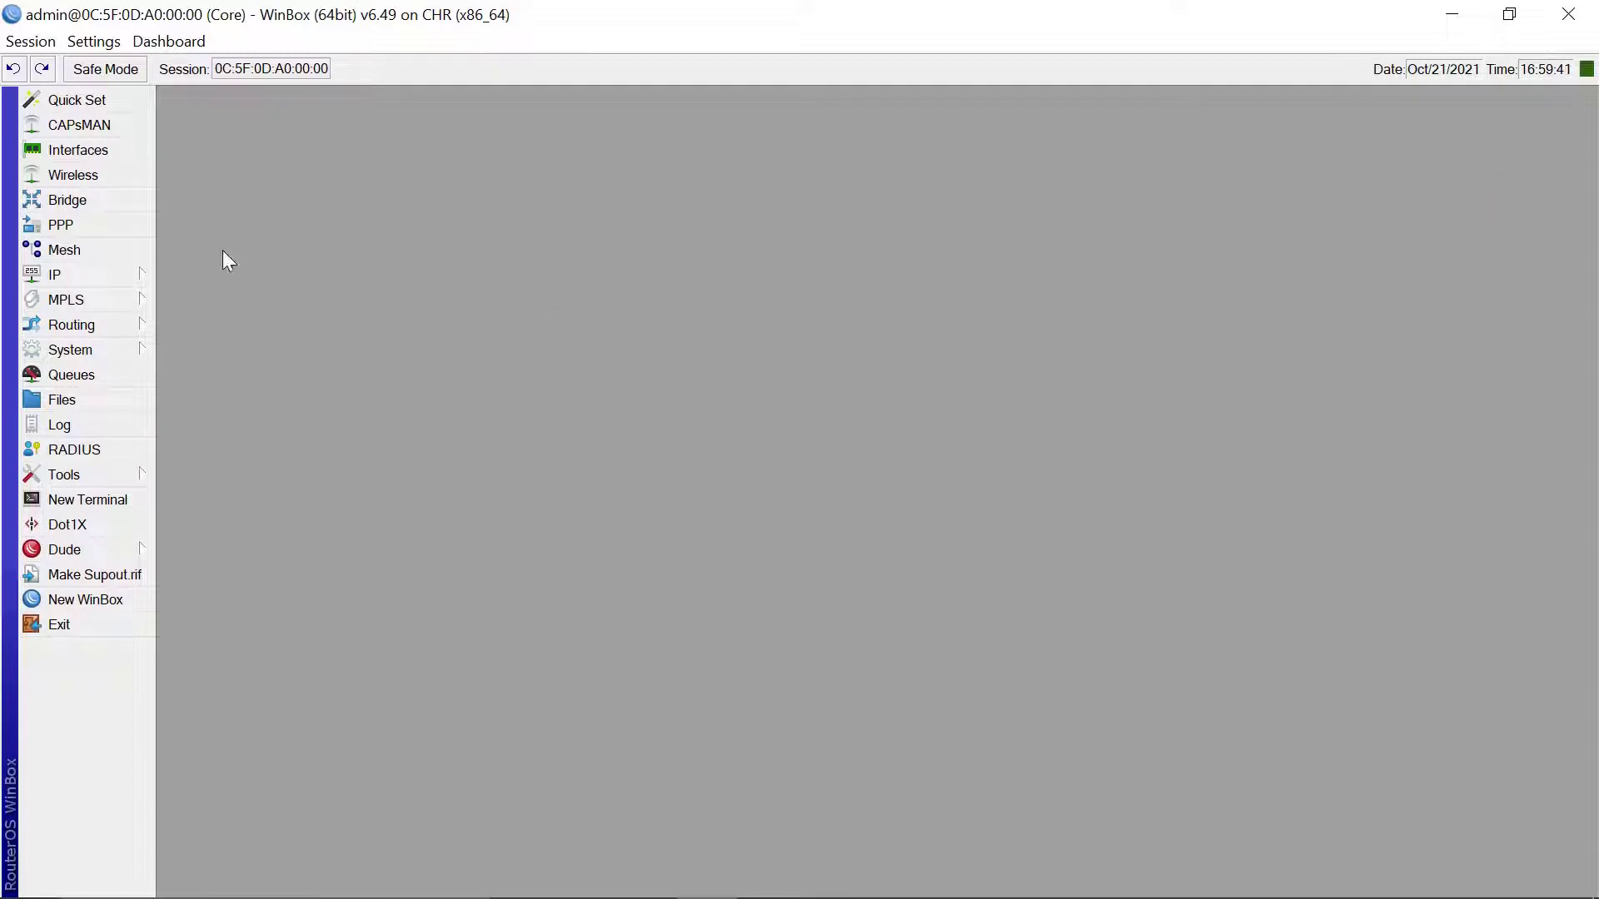
Open a new router terminal and run export to print the full configuration.
{"action": "left_click", "coordinate": [95, 503]}
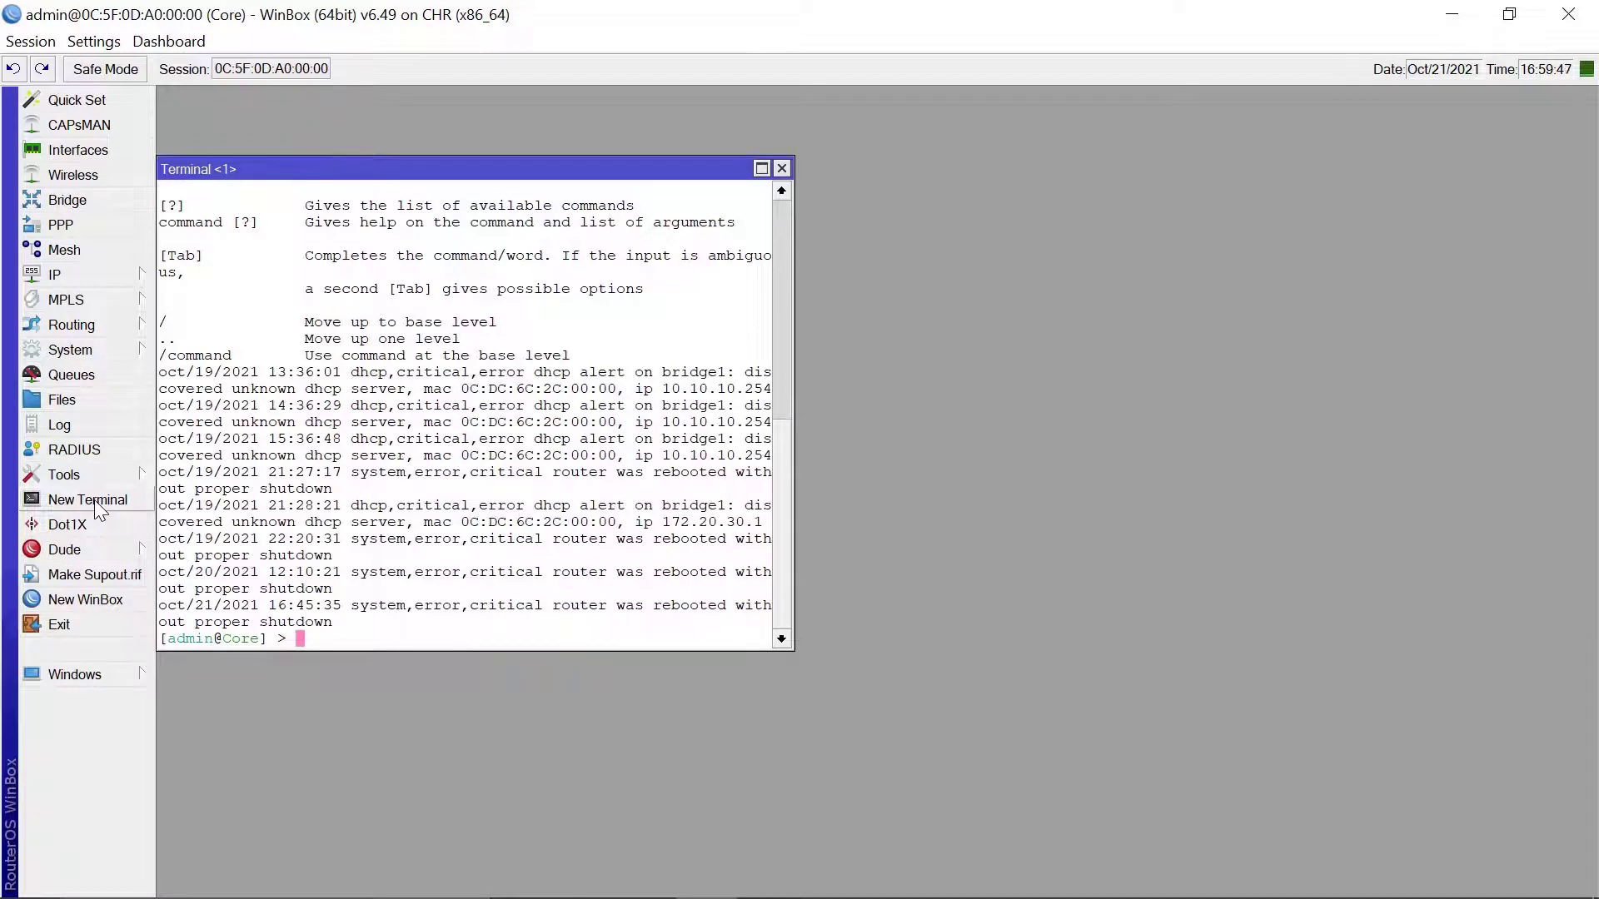
{"action": "key", "text": "Return"}
{"action": "key", "text": "Return"}
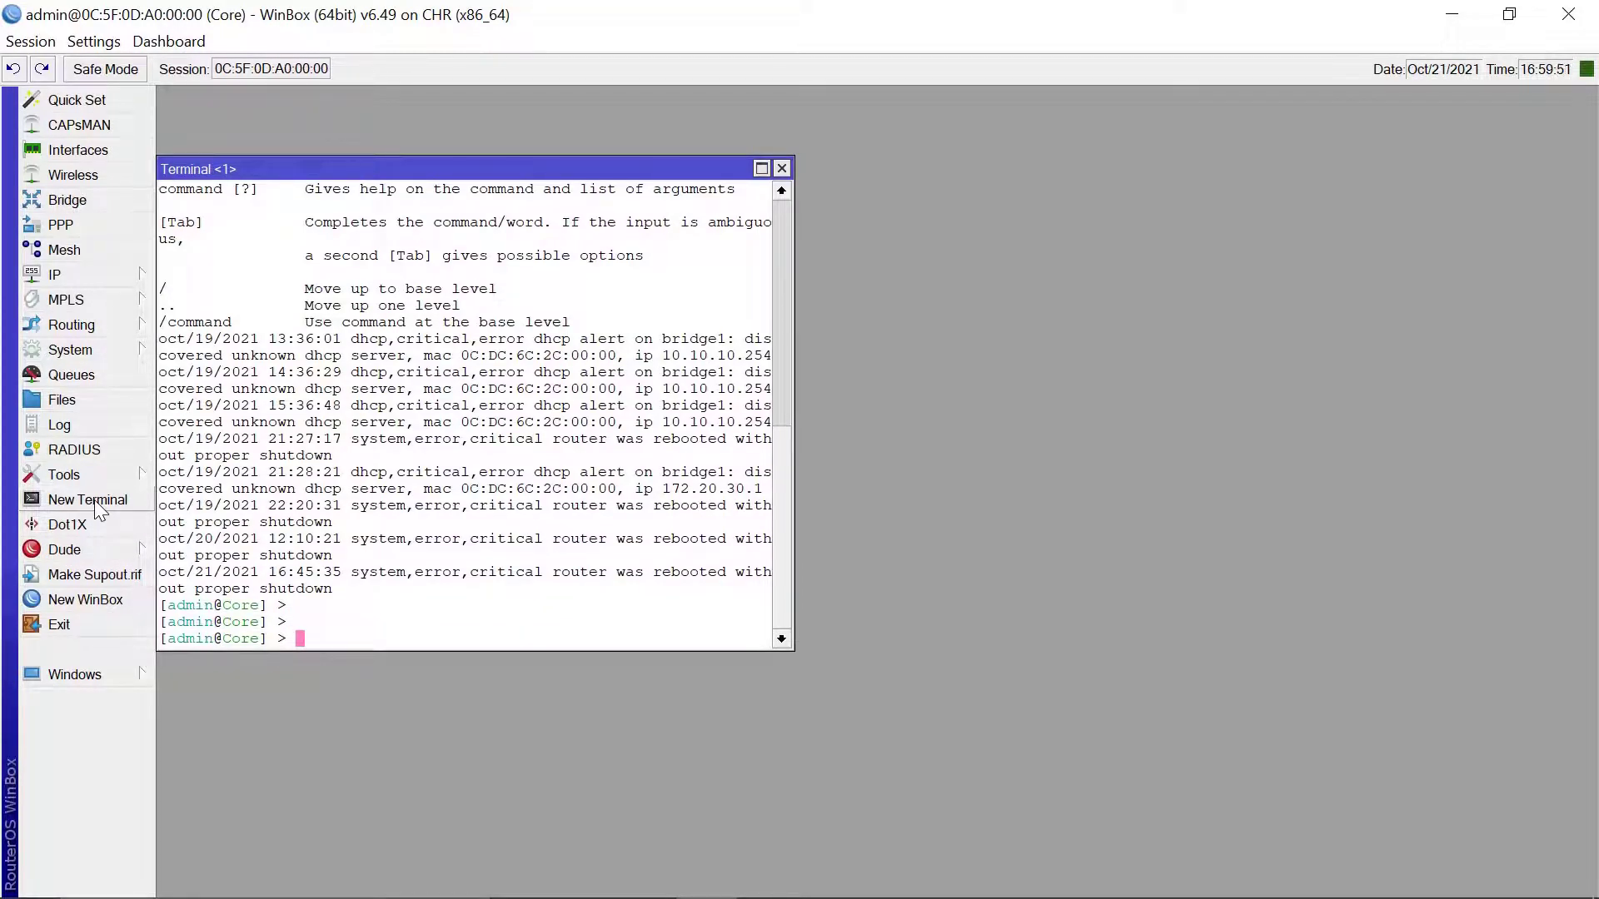
{"action": "type", "text": "export"}
{"action": "key", "text": "BackSpace"}
{"action": "key", "text": "Return"}
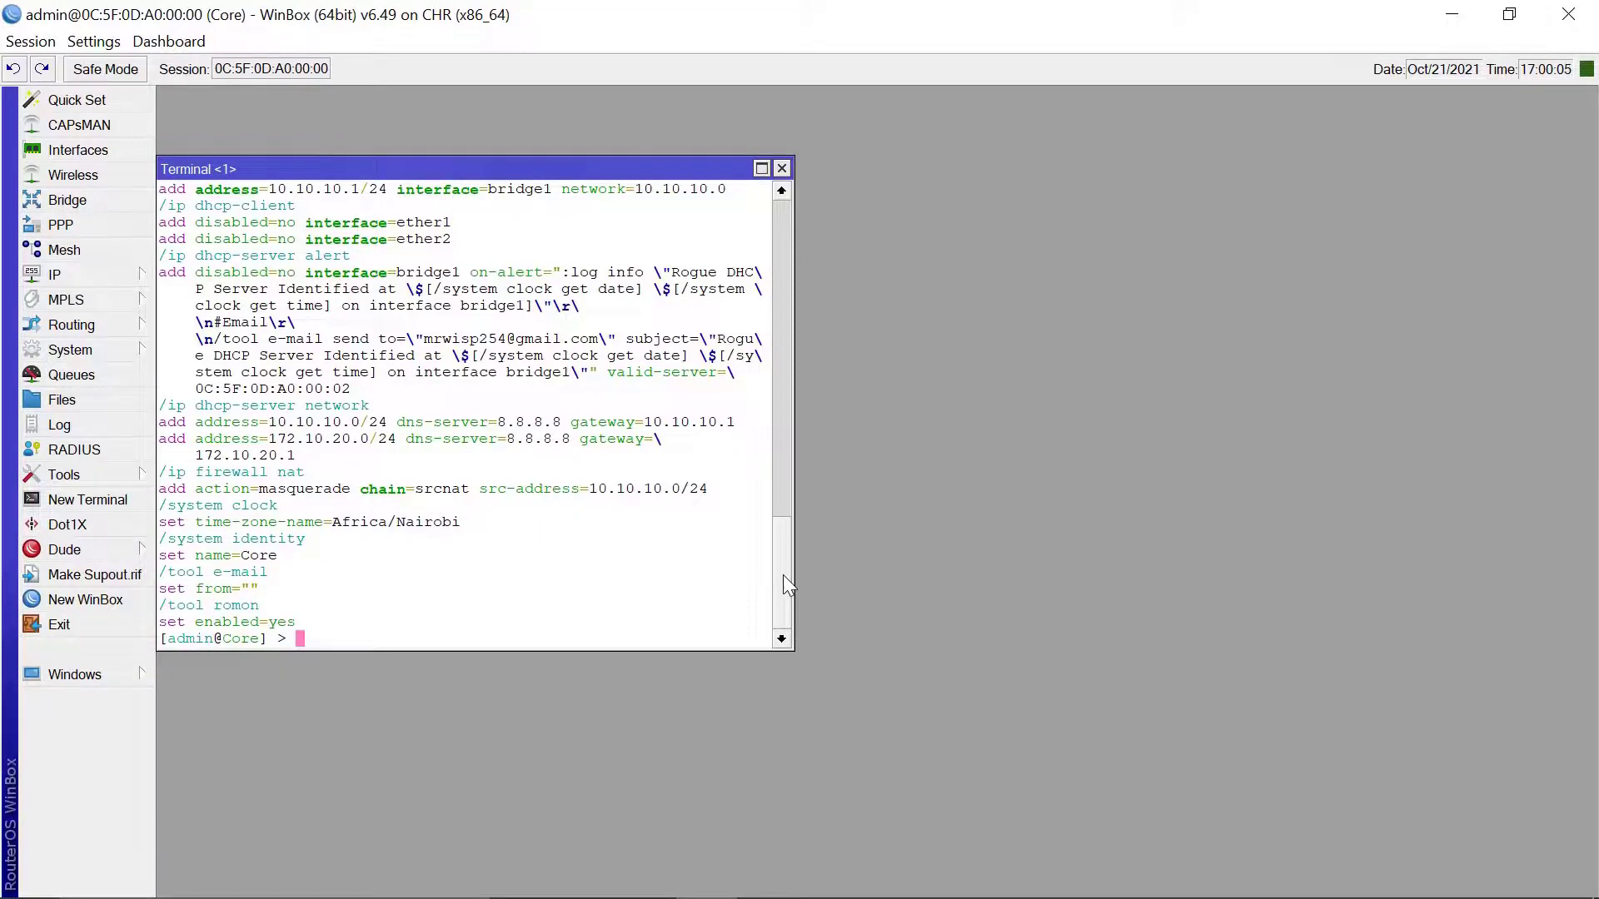
Maximise the Terminal window to fill the WinBox workspace.
{"action": "left_click", "coordinate": [761, 168]}
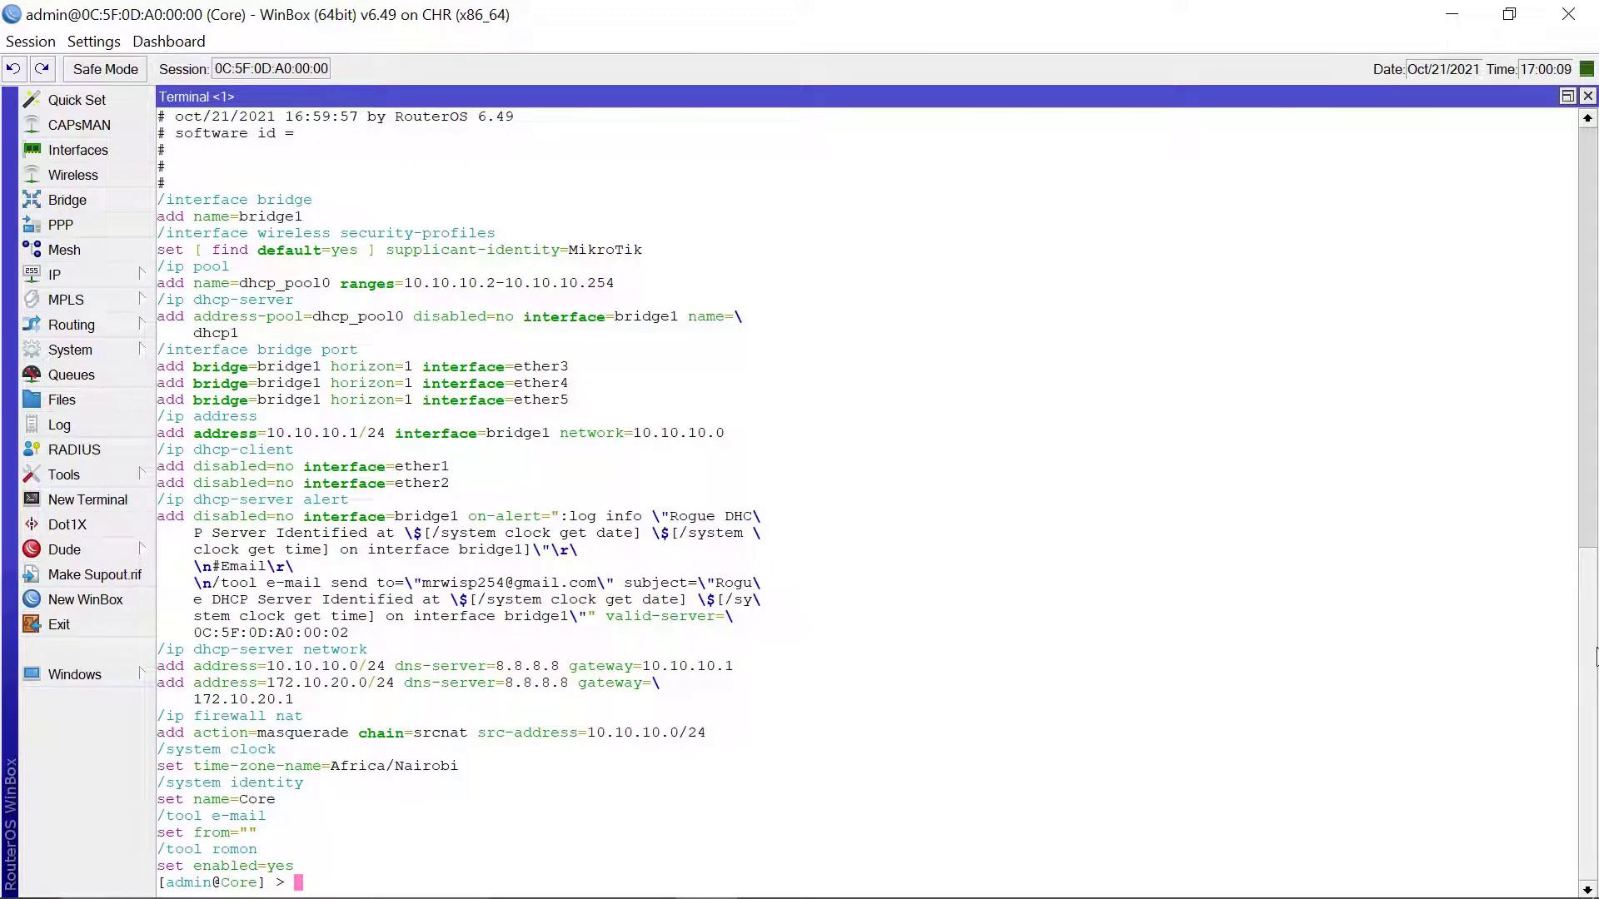
{"action": "scroll", "coordinate": [1594, 657], "scroll_direction": "up", "scroll_amount": 4}
{"action": "scroll", "coordinate": [1587, 687], "scroll_direction": "down", "scroll_amount": 4}
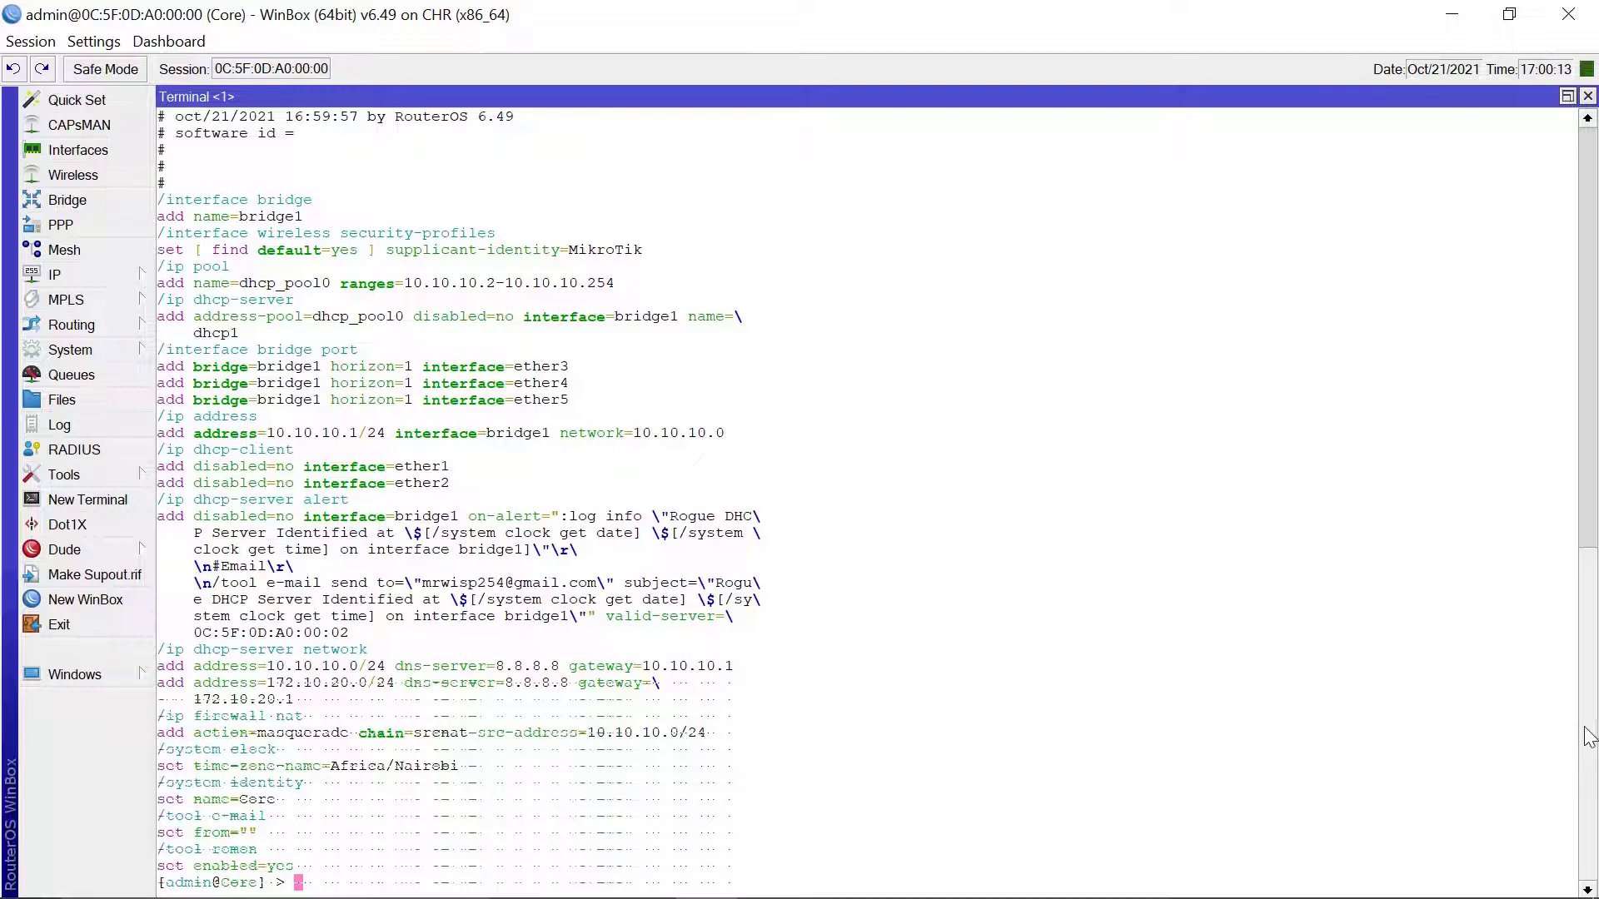
{"action": "scroll", "coordinate": [1589, 699], "scroll_direction": "up", "scroll_amount": 3}
{"action": "scroll", "coordinate": [1589, 596], "scroll_direction": "up", "scroll_amount": 2}
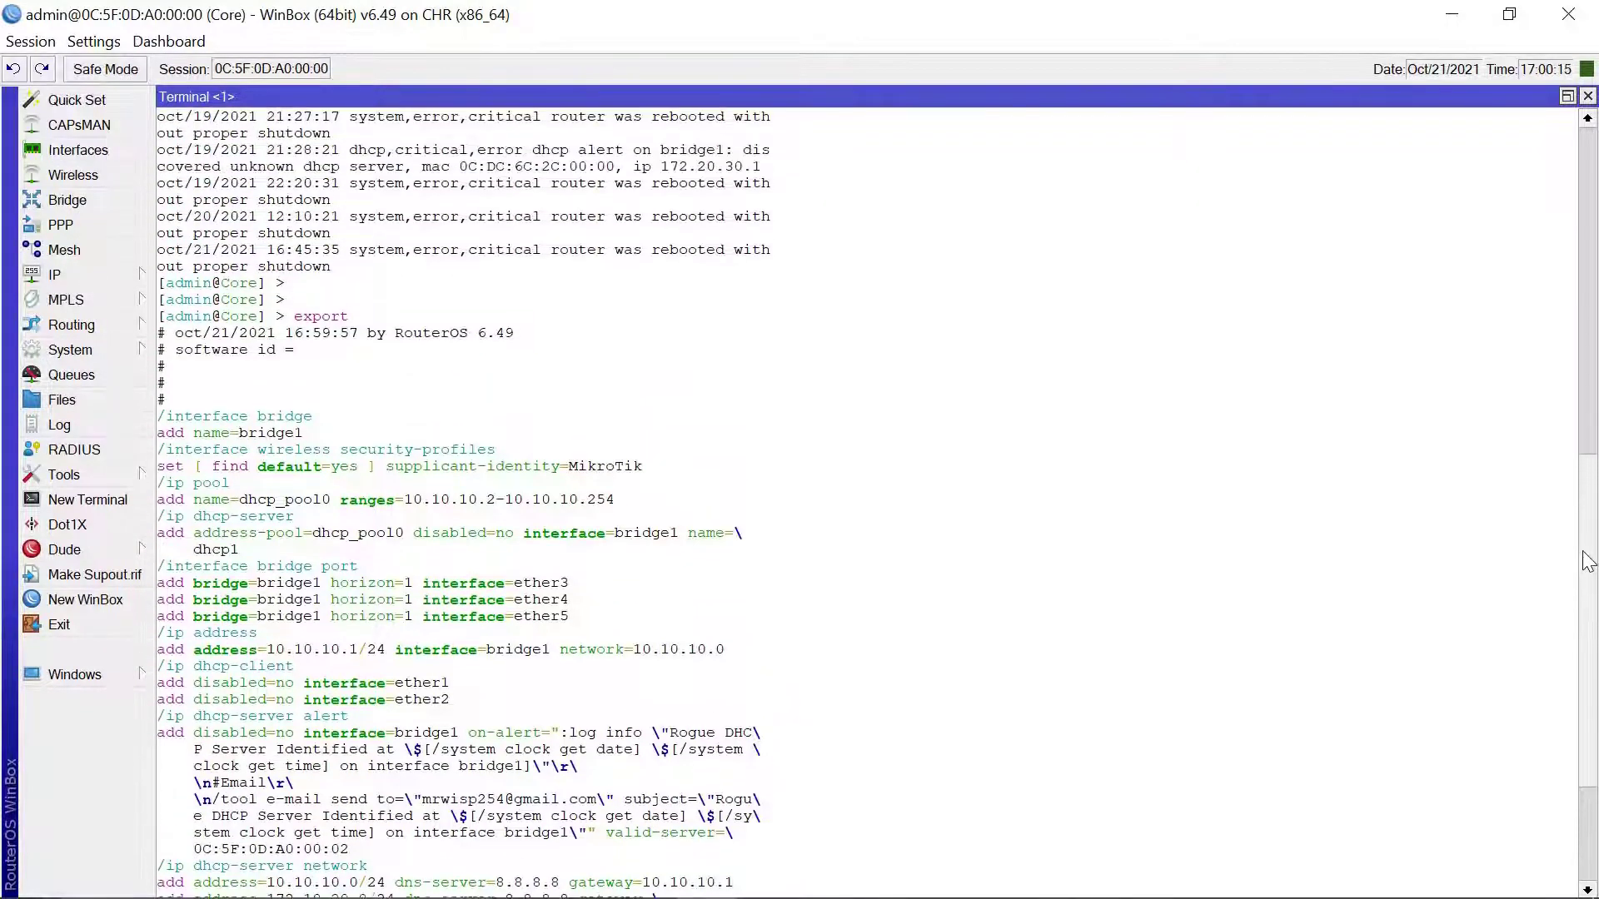
{"action": "scroll", "coordinate": [1586, 752], "scroll_direction": "down", "scroll_amount": 5}
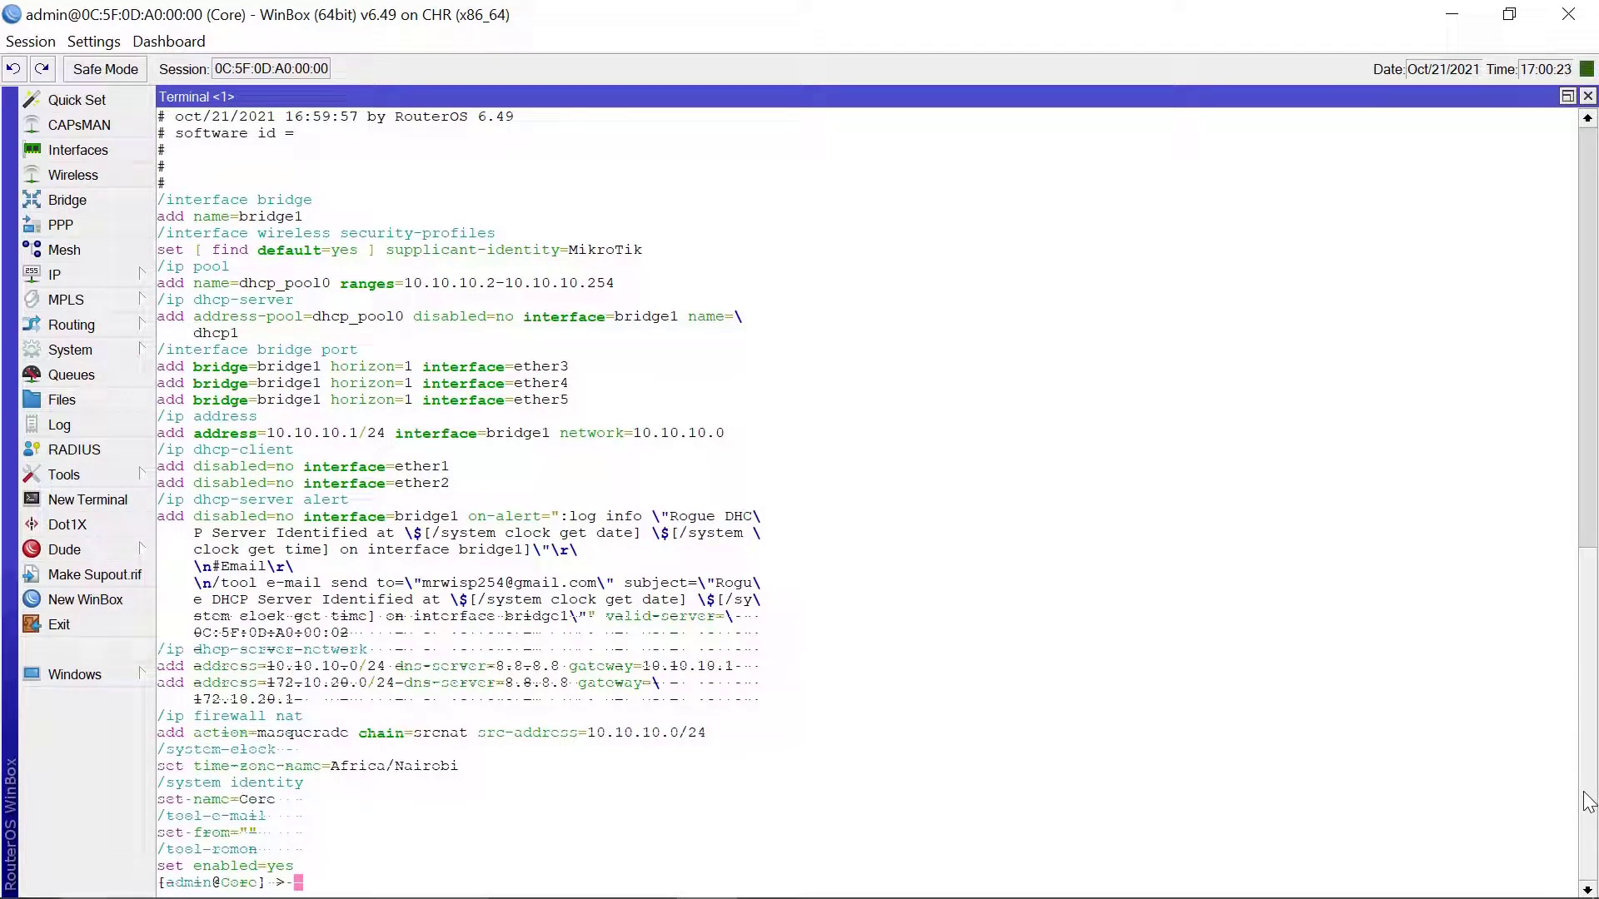
Run export file=corebackup21stOct to save the configuration to a file.
{"action": "type", "text": "export fi"}
{"action": "key", "text": "Tab"}
{"action": "type", "text": "core"}
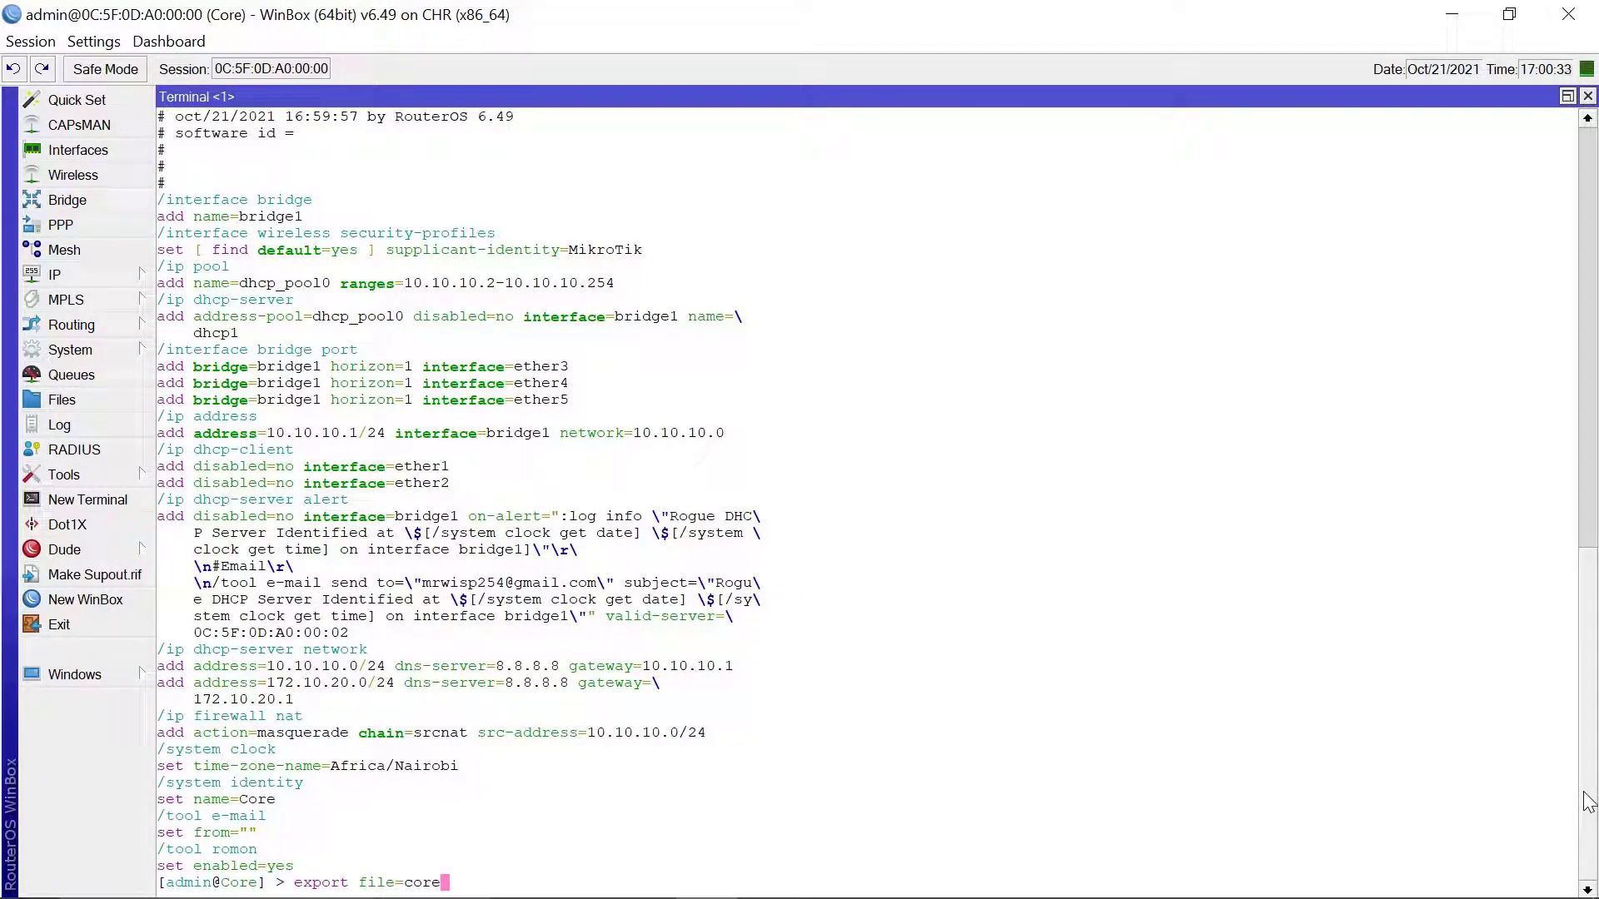
{"action": "type", "text": "backup"}
{"action": "type", "text": "21stOct"}
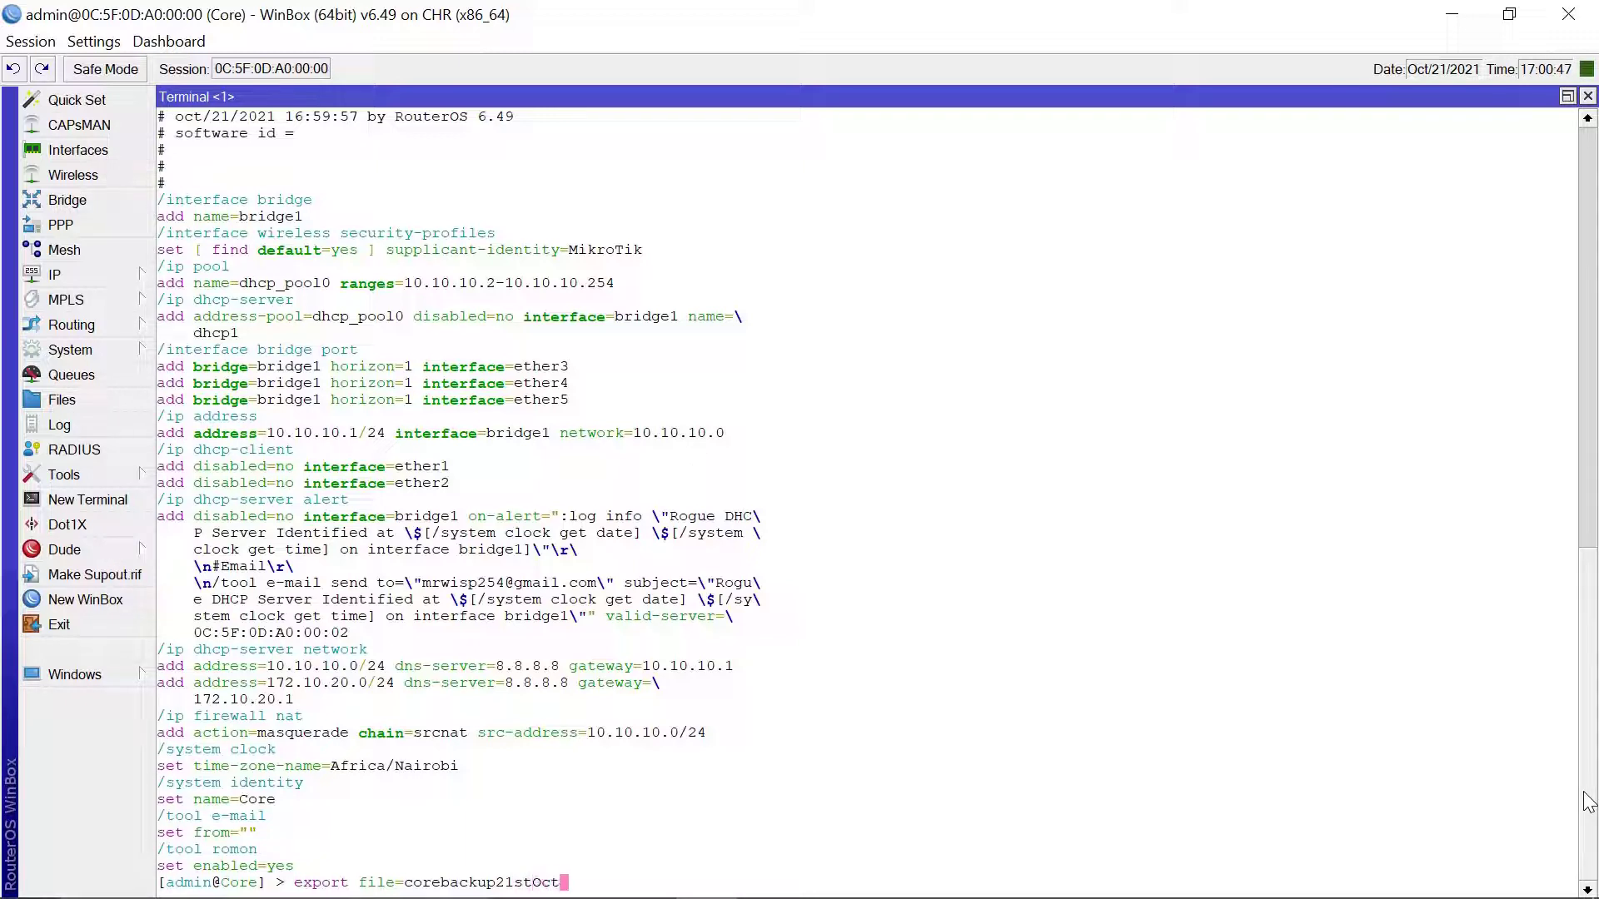
{"action": "key", "text": "Return"}
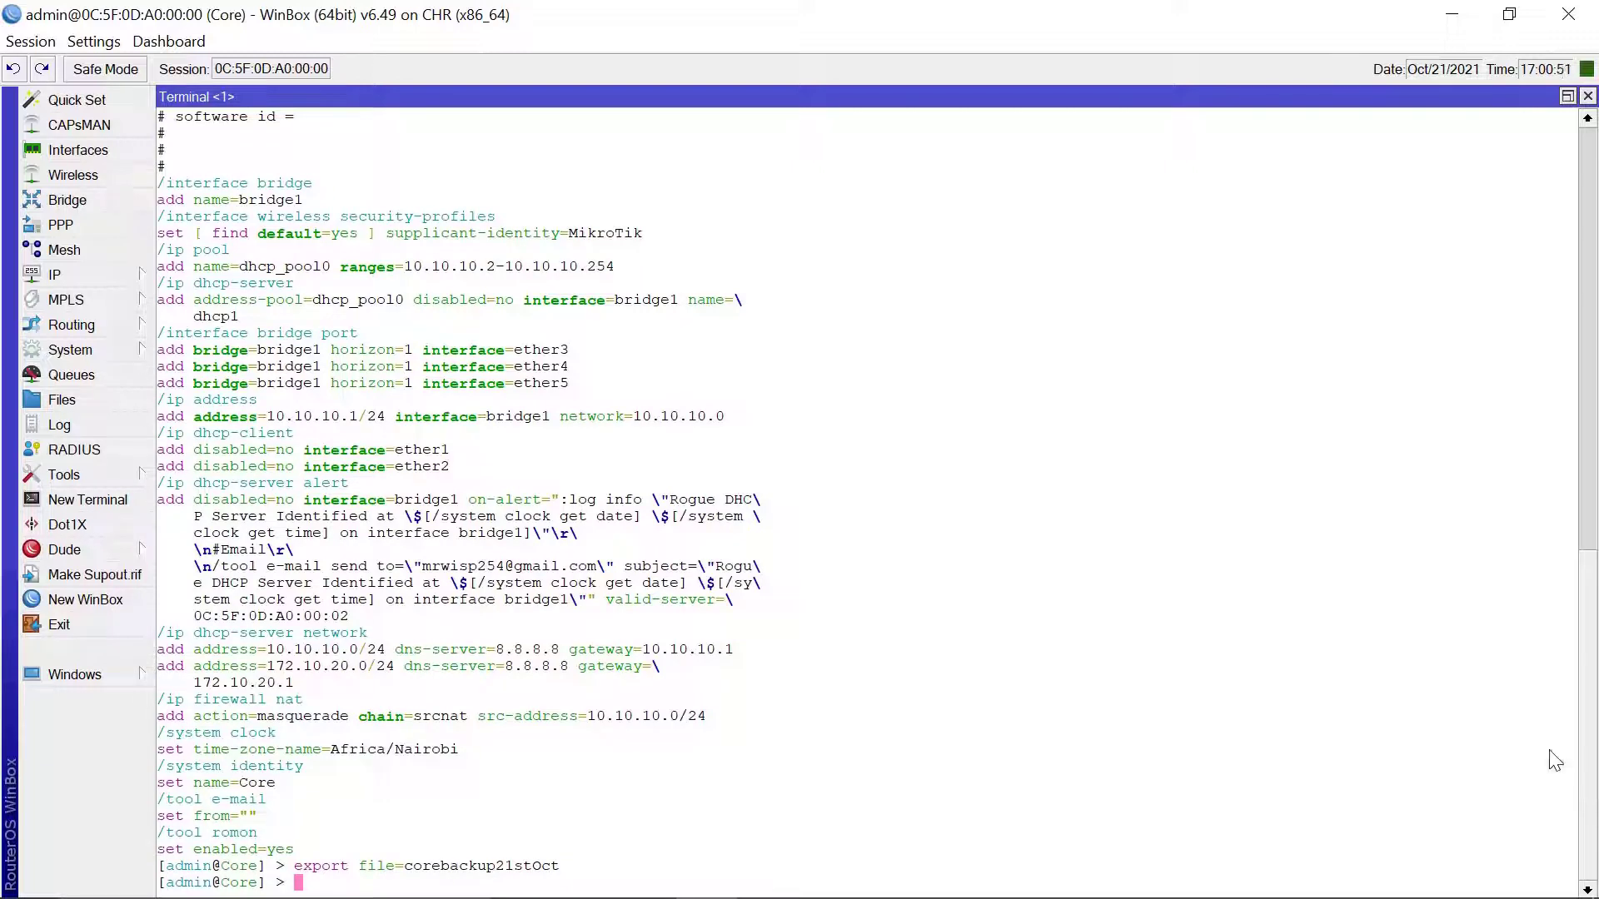
{"action": "left_click", "coordinate": [79, 398]}
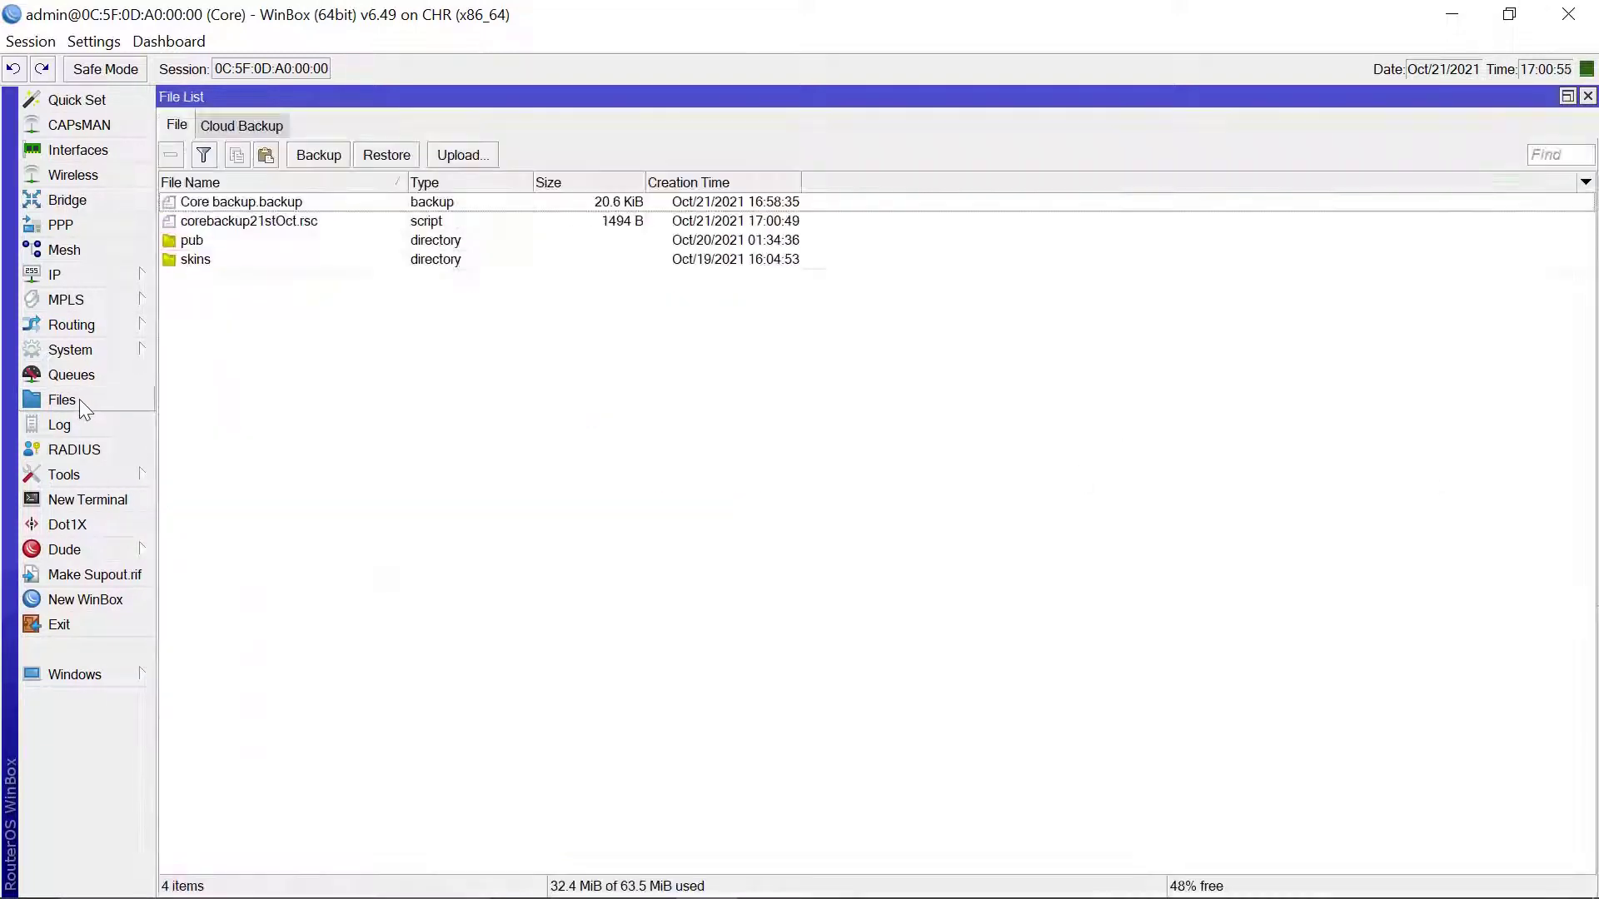
{"action": "left_click", "coordinate": [217, 223]}
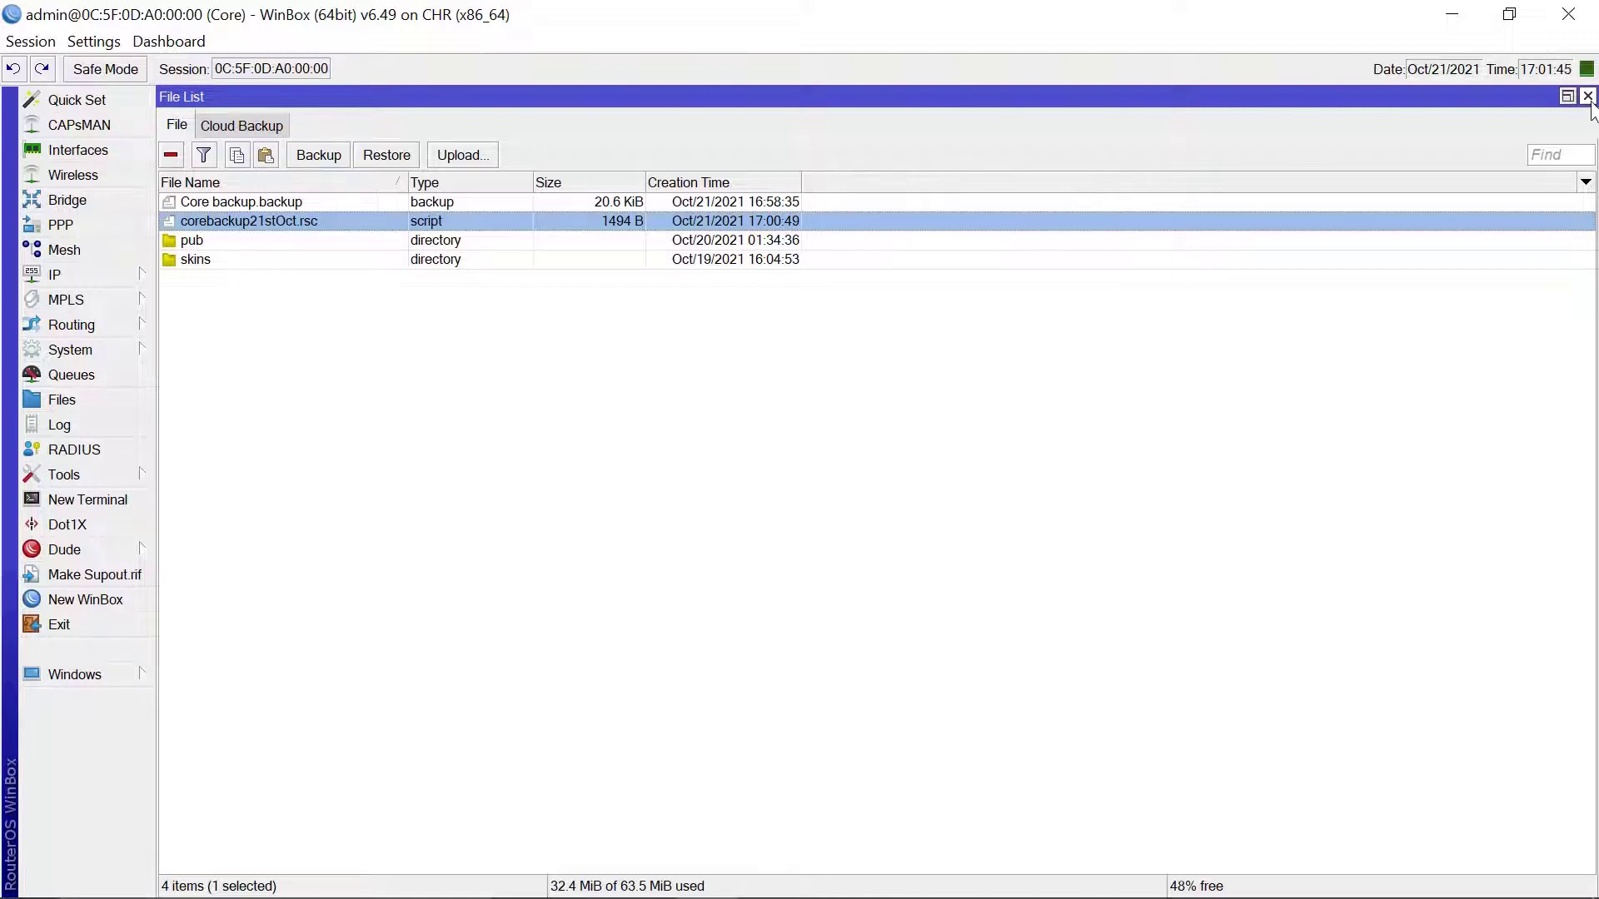
{"action": "left_click", "coordinate": [1587, 96]}
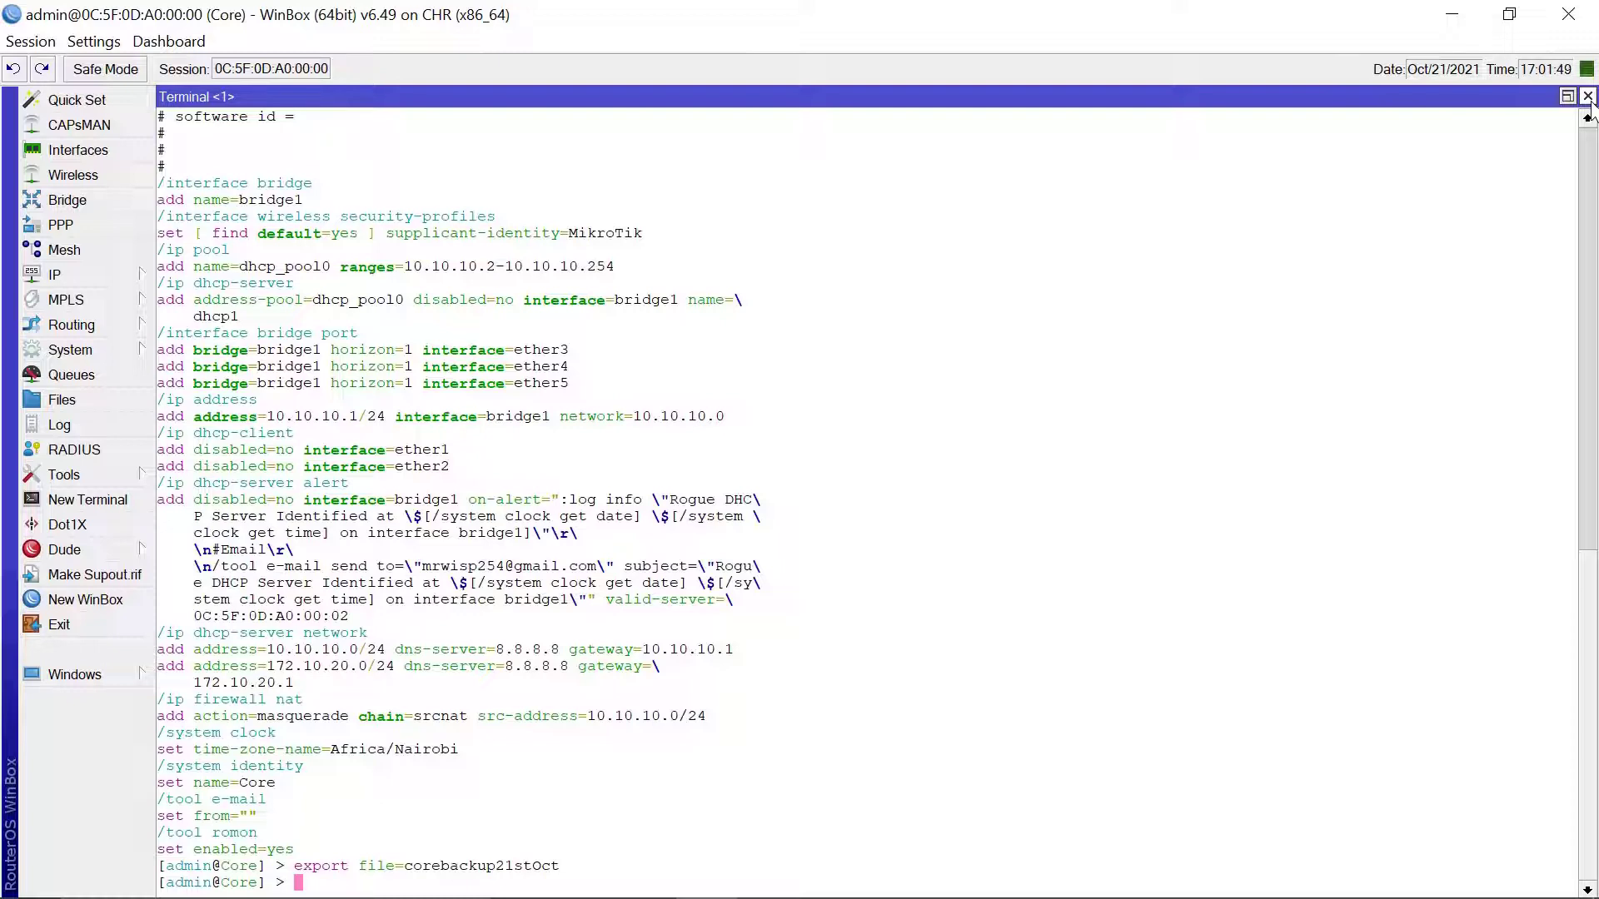
Close the terminal and bring up Tools > Email, showing blank settings with server 0.0.0.0.
{"action": "left_click", "coordinate": [1587, 97]}
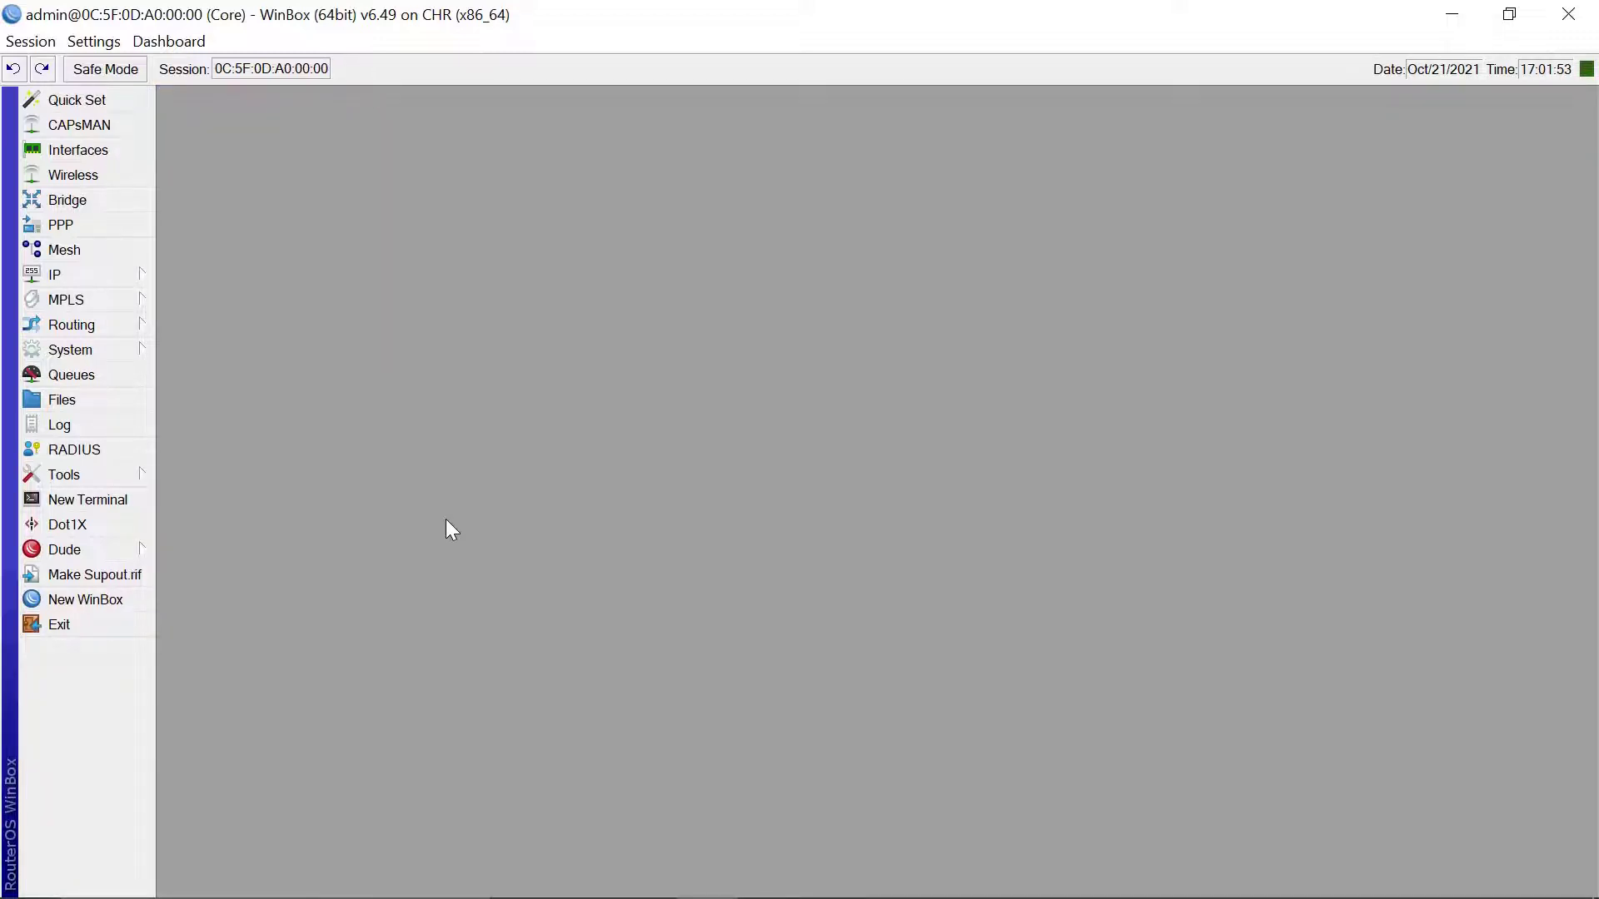
{"action": "left_click", "coordinate": [74, 480]}
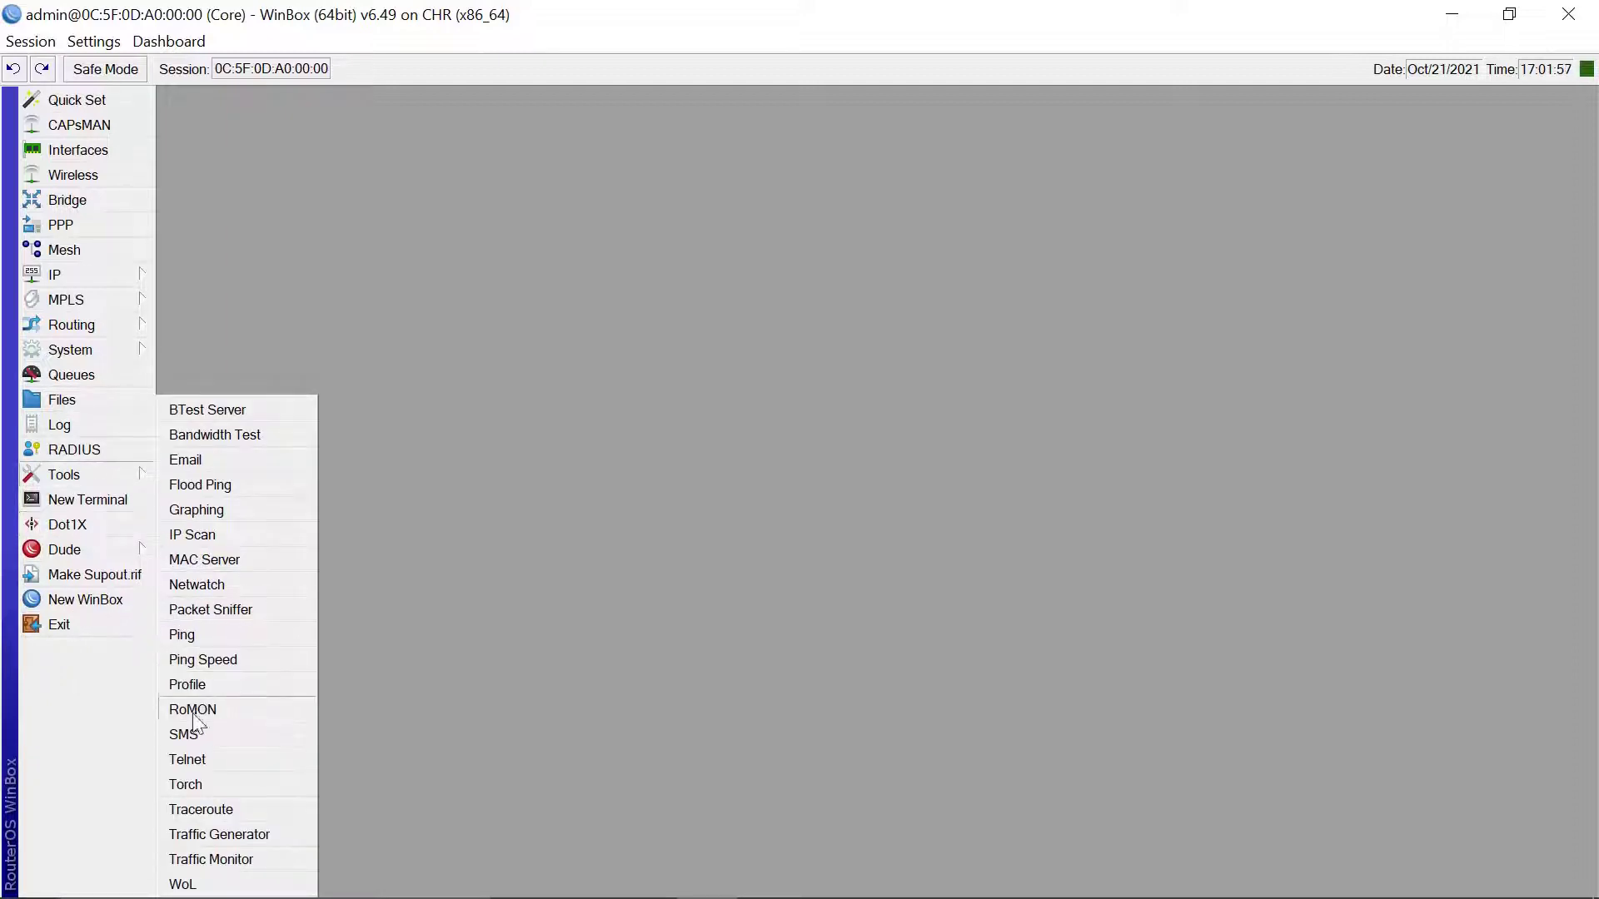
{"action": "left_click", "coordinate": [216, 461]}
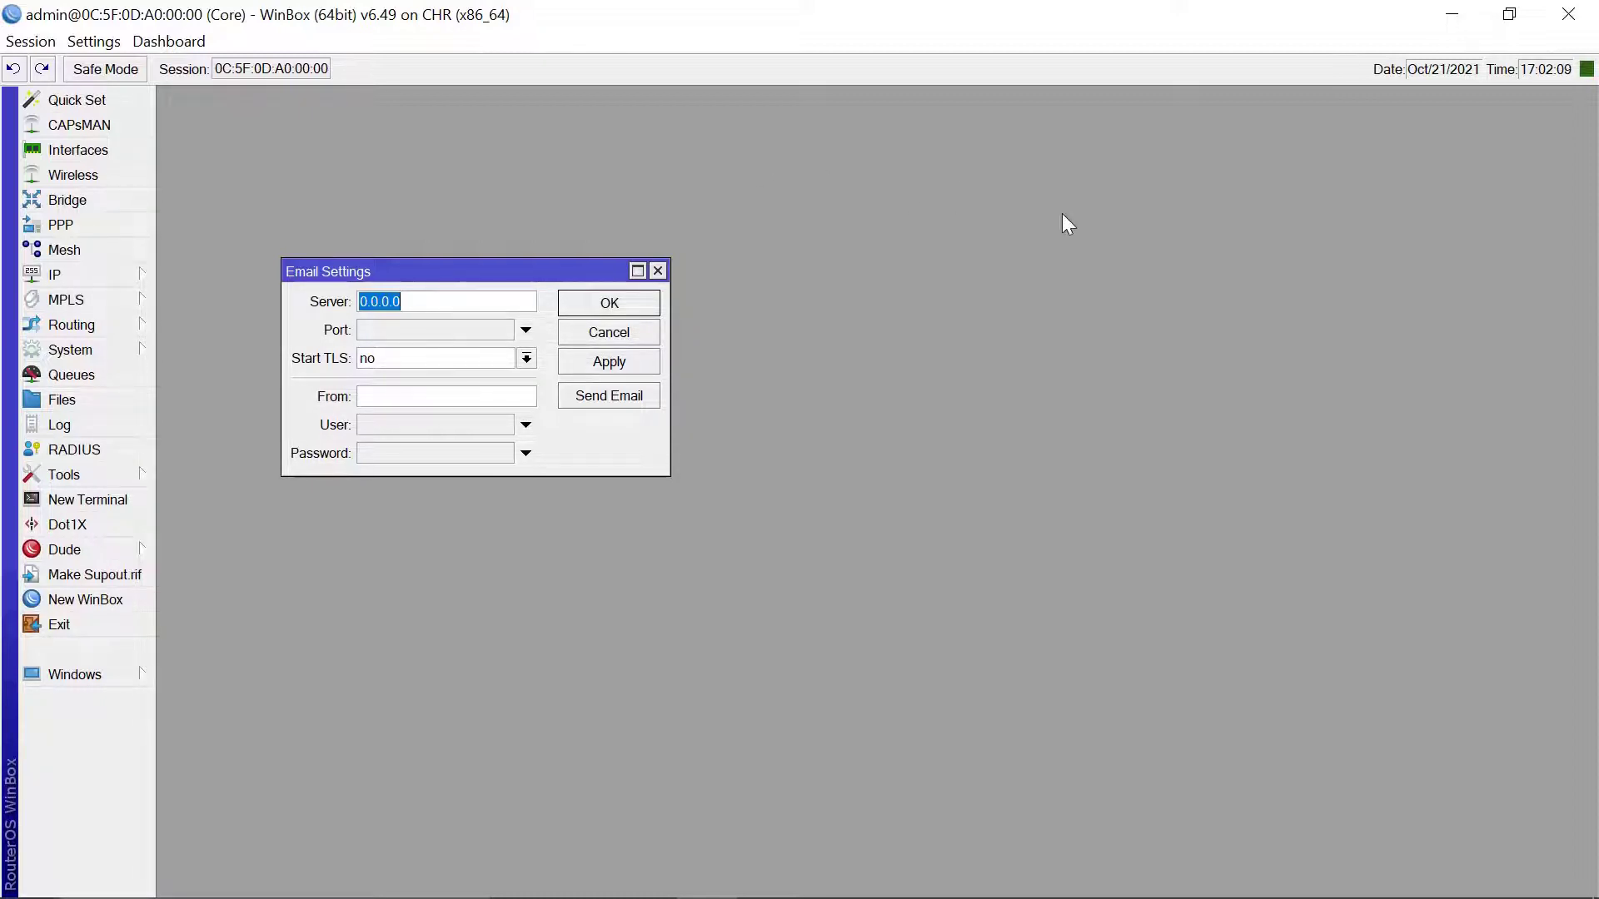
{"action": "mouse_move", "coordinate": [879, 895]}
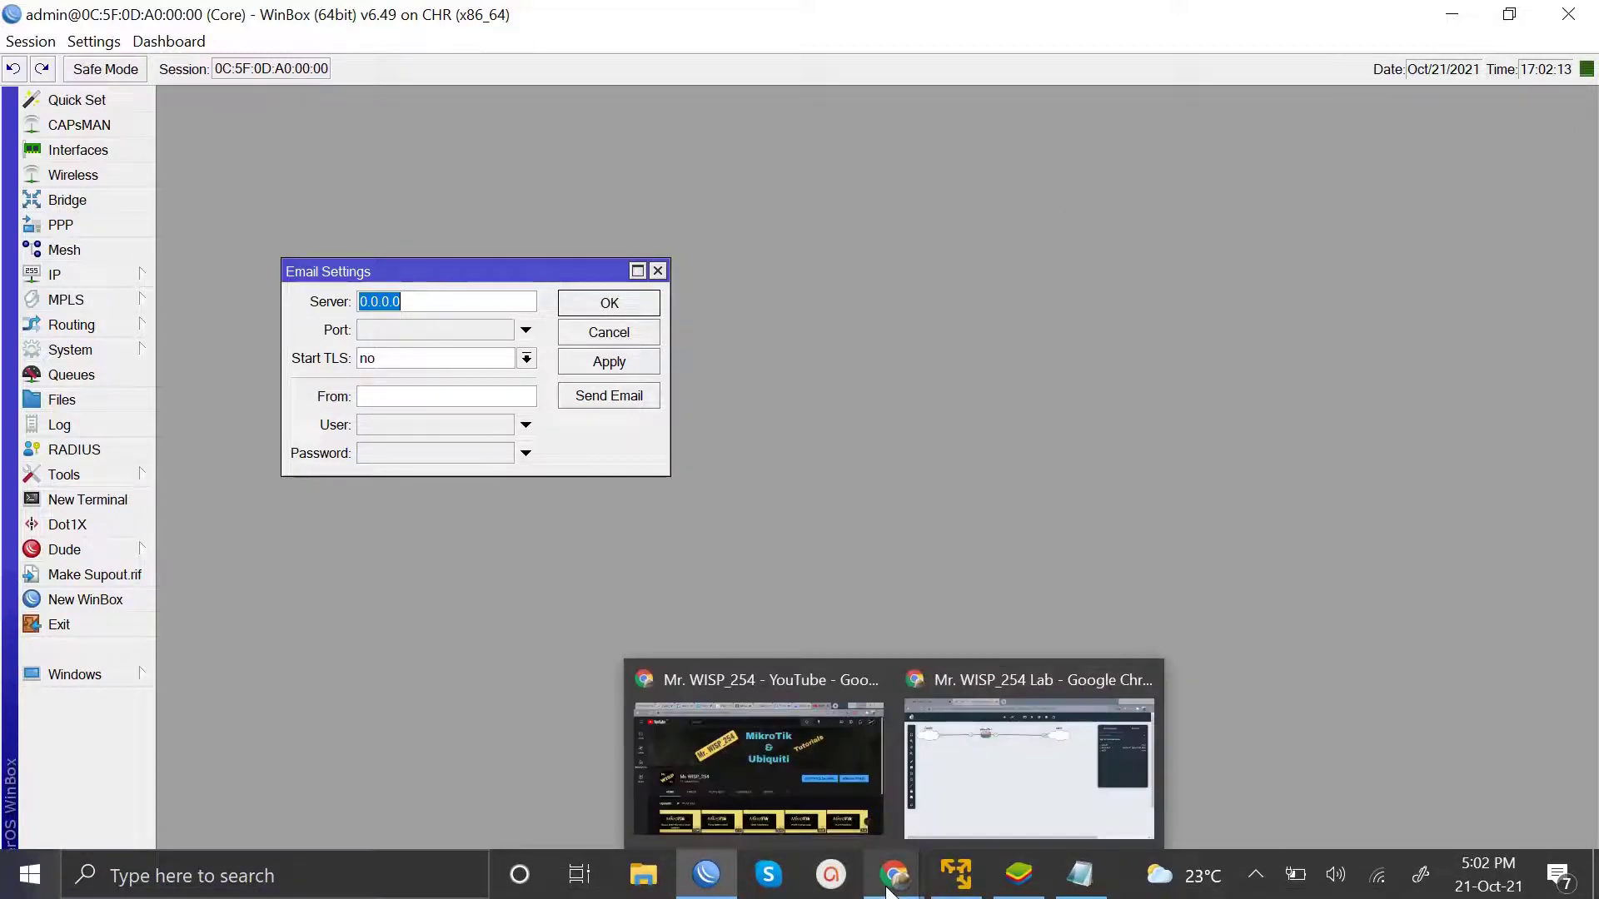
In Chrome's Gmail tab, go to See all settings > Forwarding and POP/IMAP.
{"action": "left_click", "coordinate": [984, 754]}
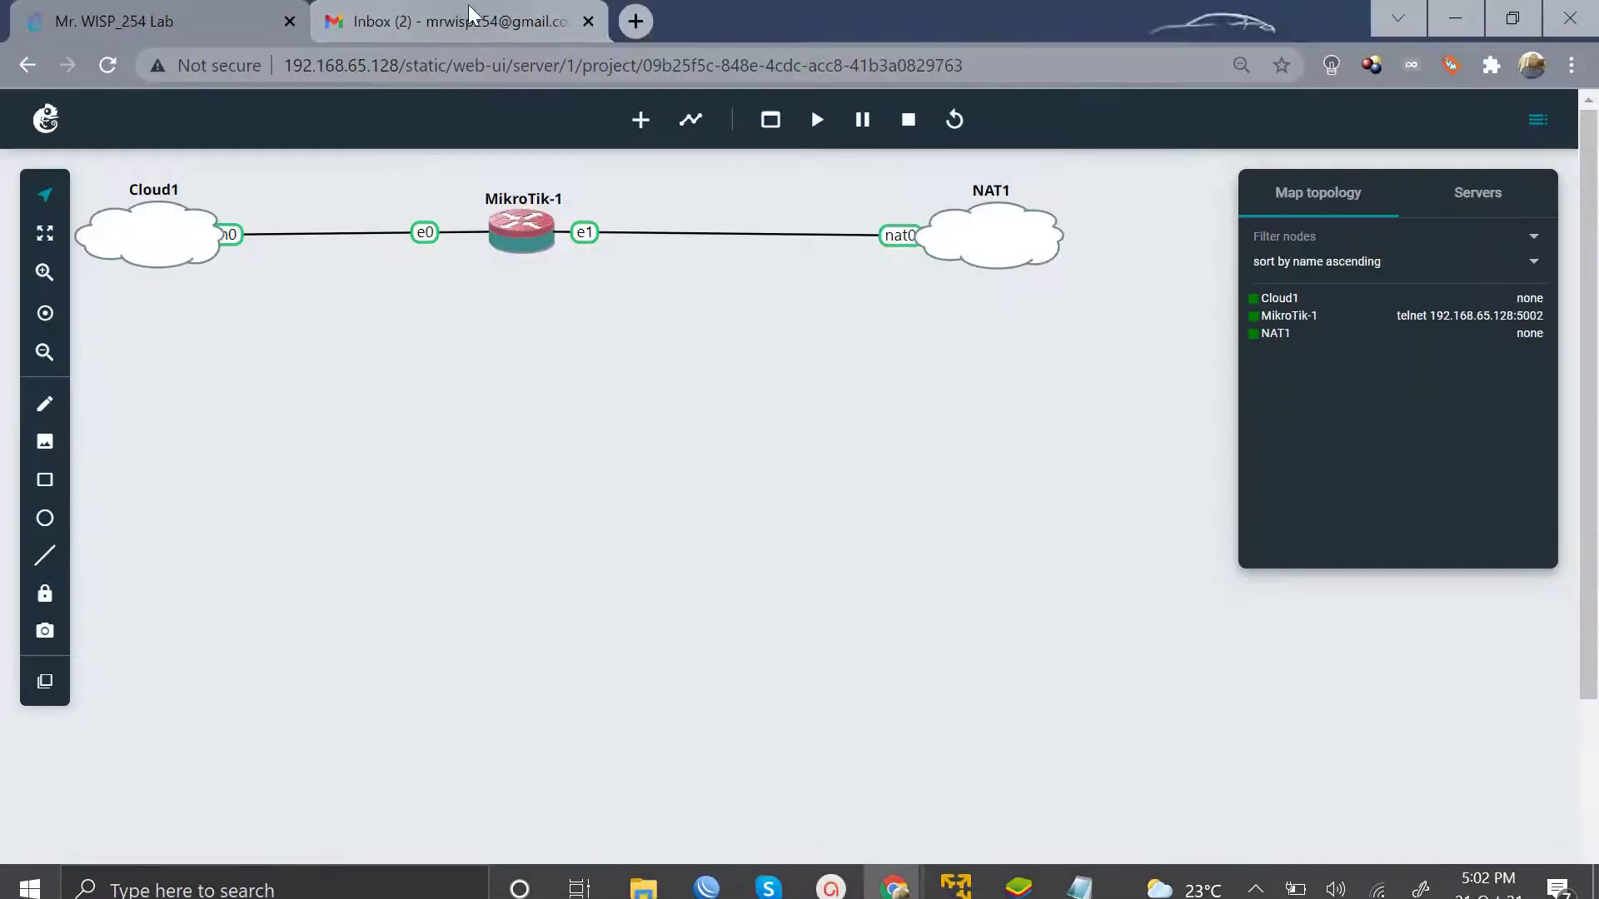
{"action": "left_click", "coordinate": [429, 19]}
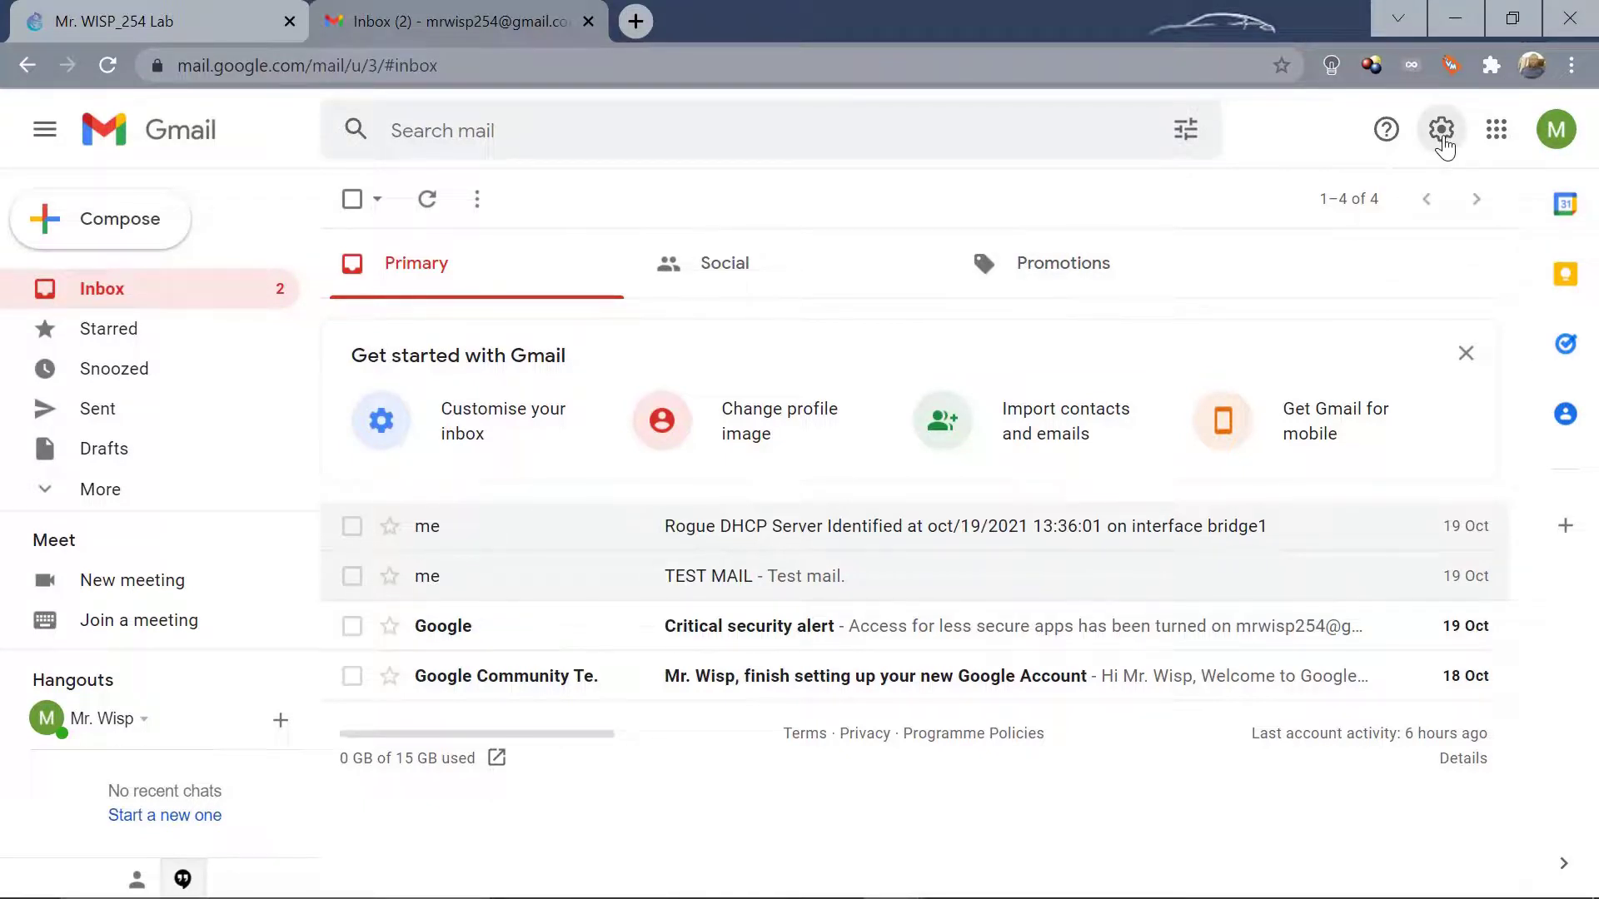
{"action": "left_click", "coordinate": [1442, 131]}
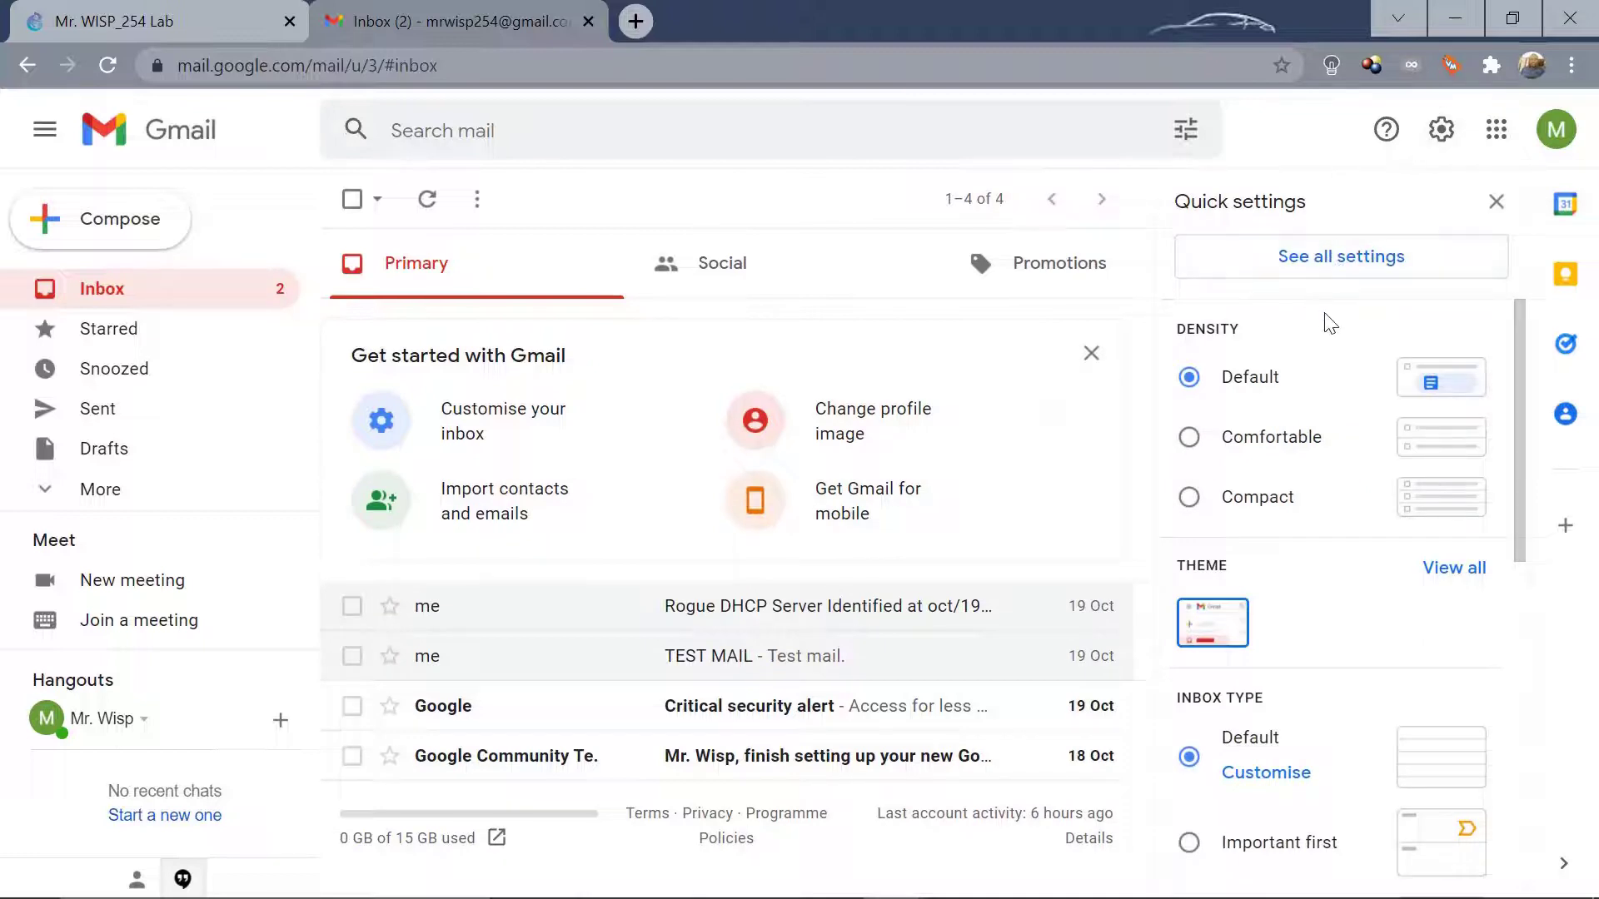
{"action": "left_click", "coordinate": [1321, 265]}
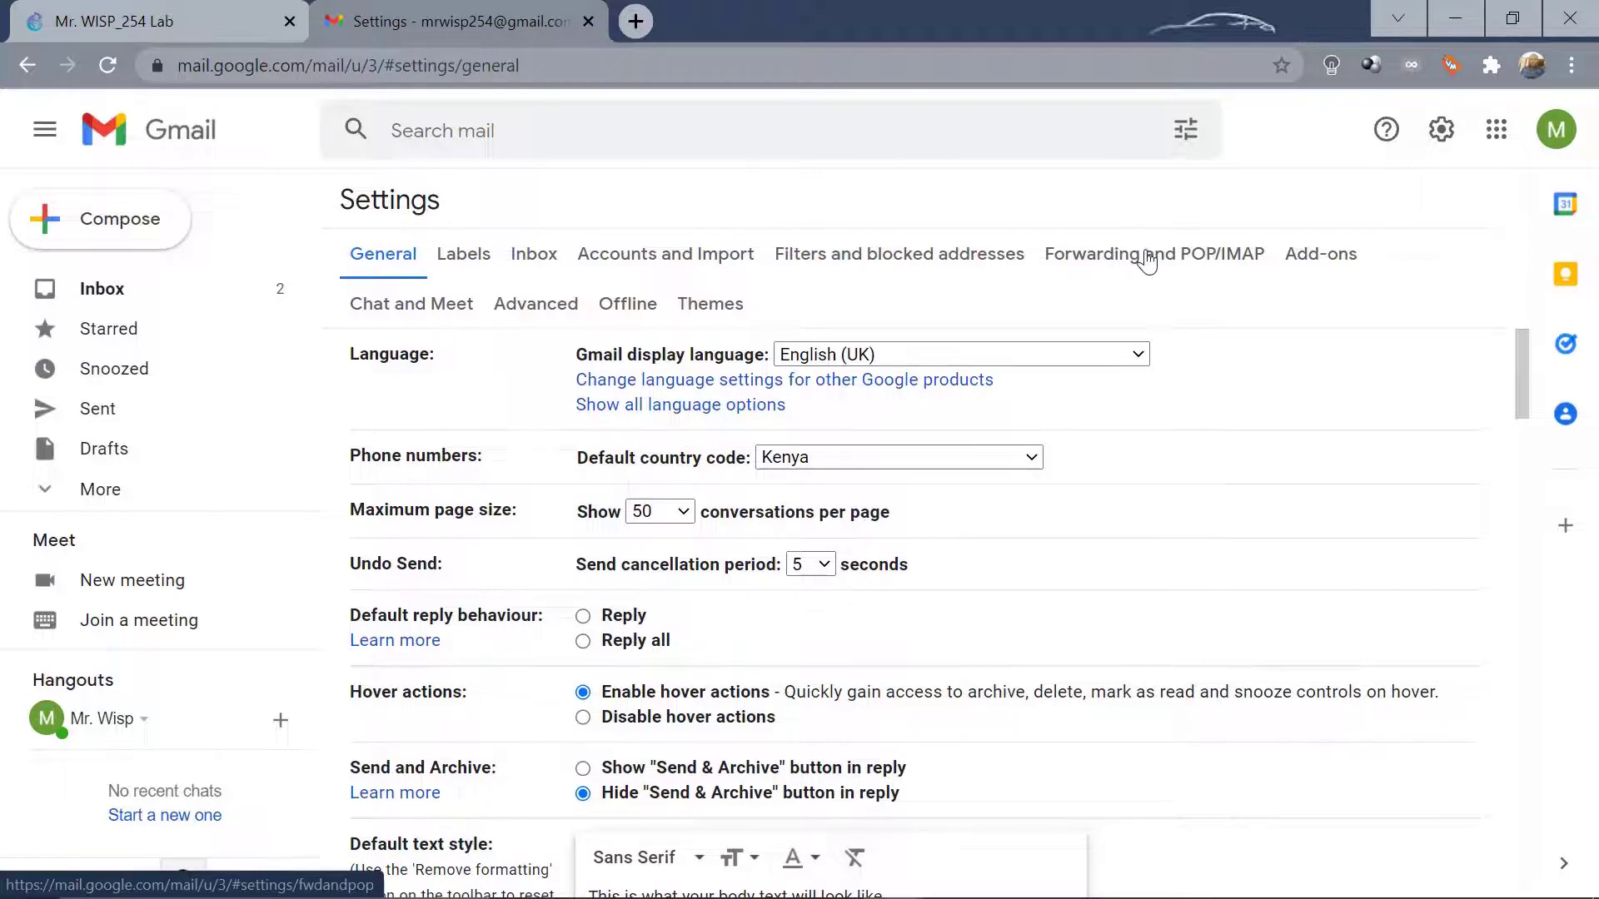
{"action": "left_click", "coordinate": [1146, 261]}
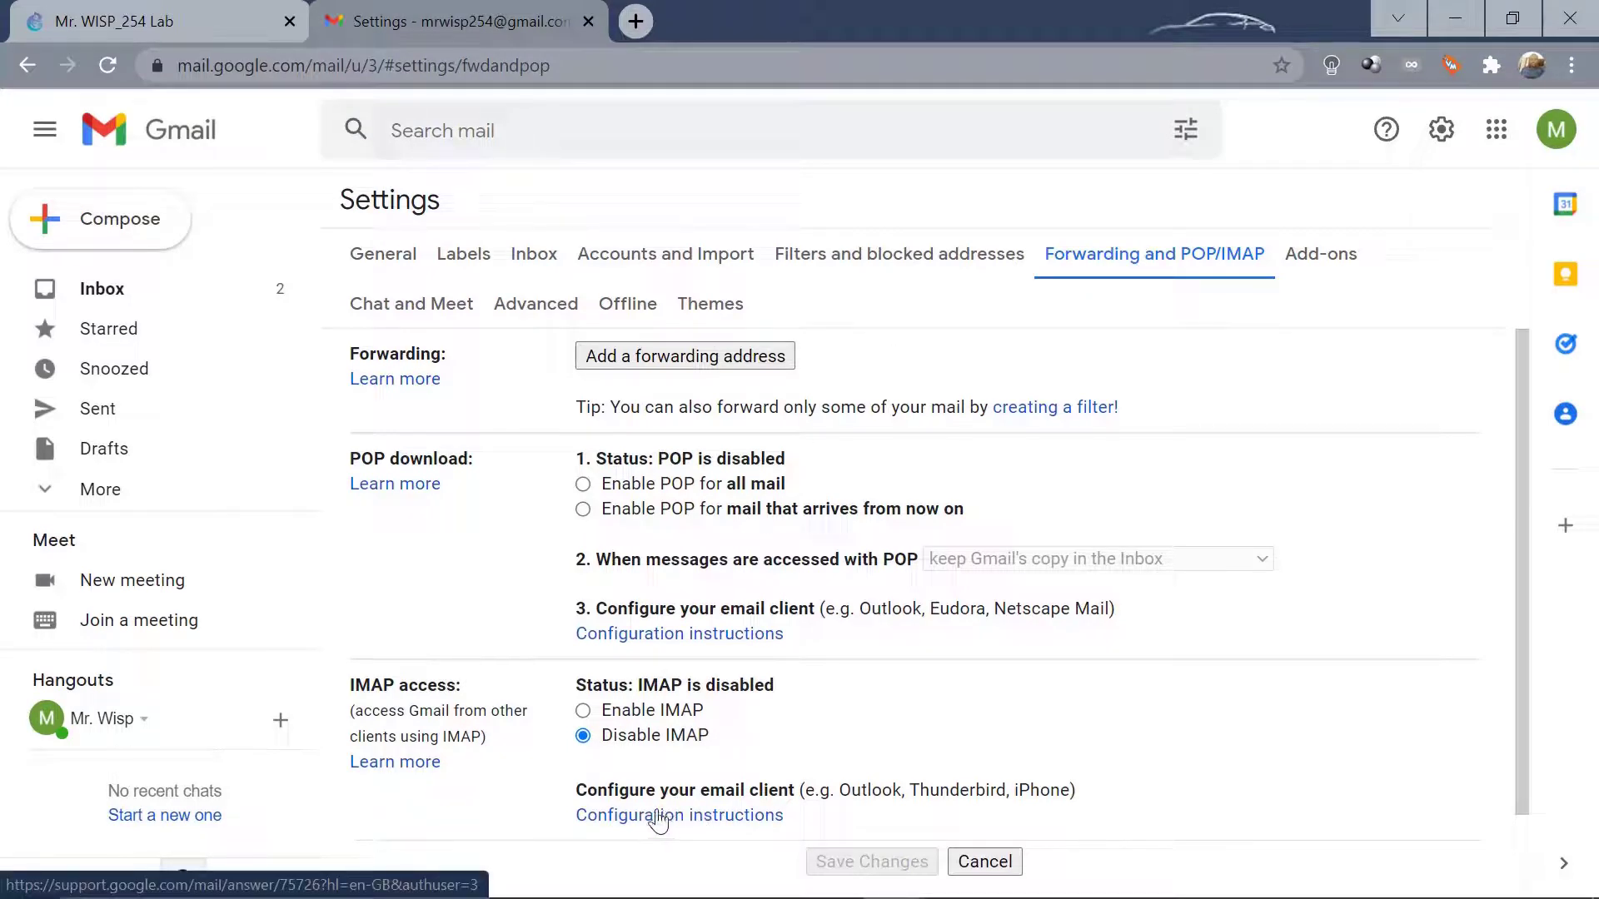
Open Gmail Help's instructions for setting up IMAP in an email client.
{"action": "left_click", "coordinate": [716, 821]}
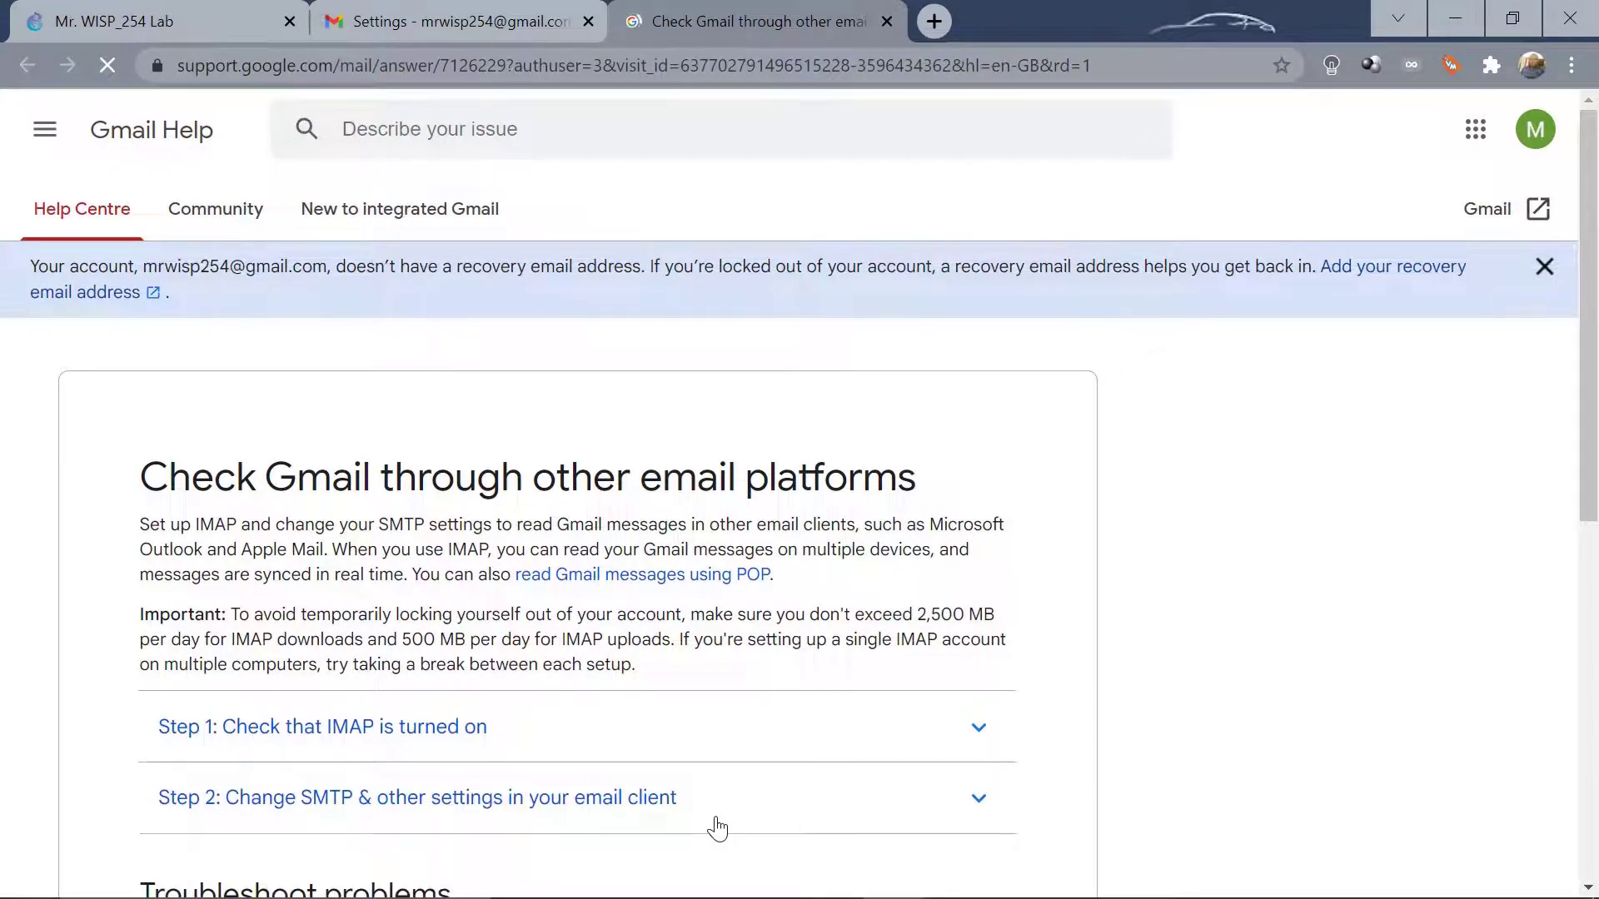
{"action": "scroll", "coordinate": [716, 828], "scroll_direction": "down", "scroll_amount": 1}
{"action": "scroll", "coordinate": [716, 828], "scroll_direction": "down", "scroll_amount": 7}
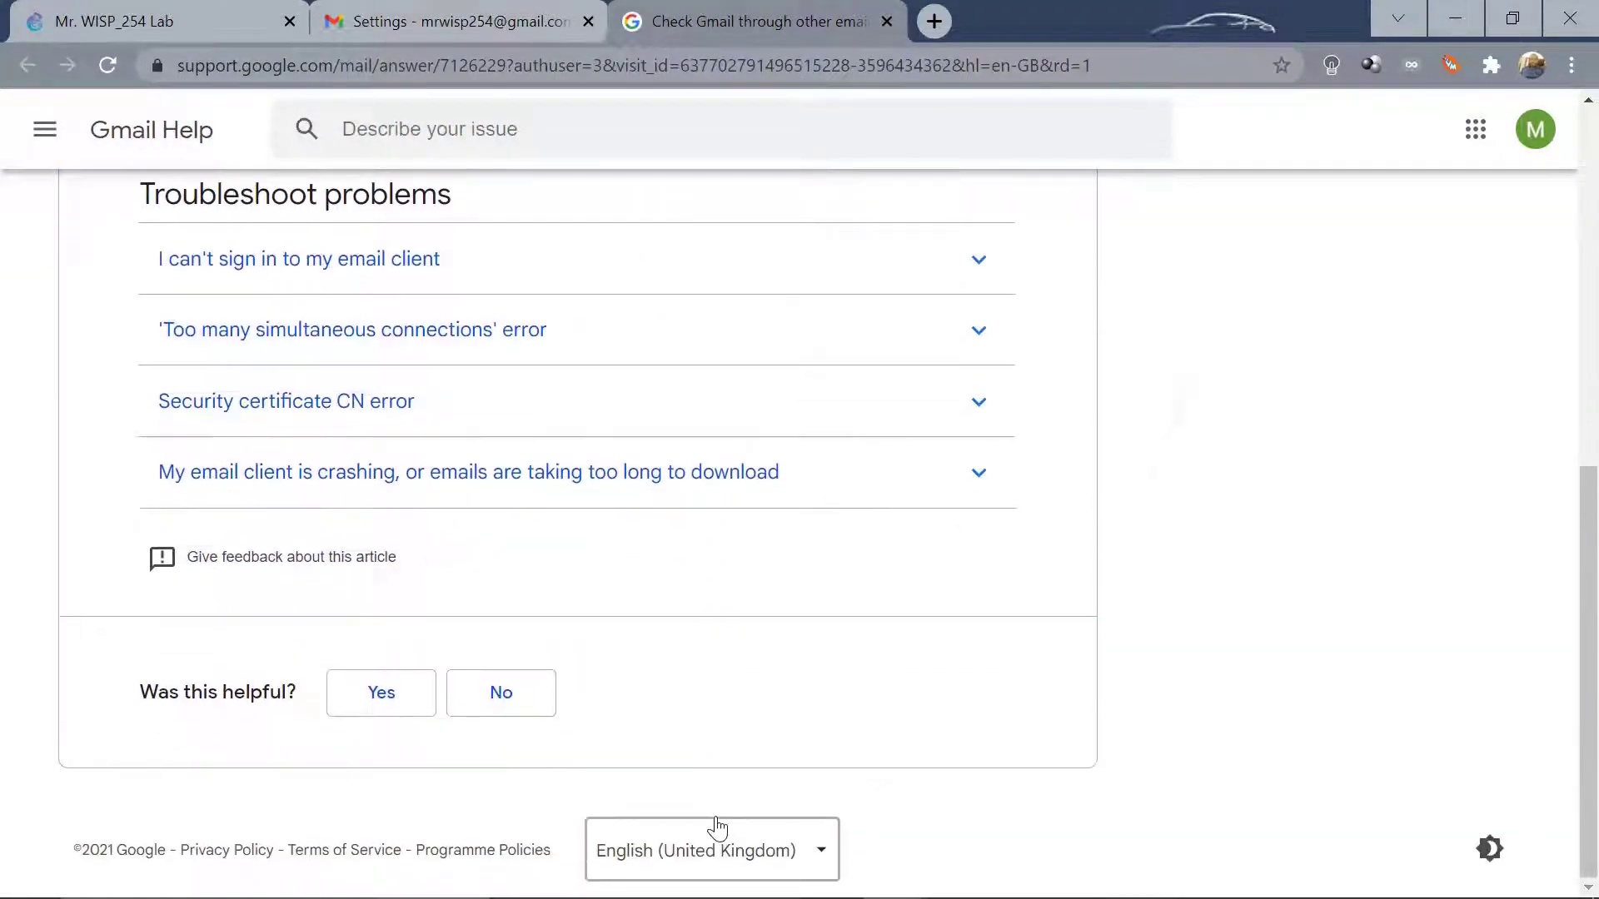
{"action": "scroll", "coordinate": [716, 829], "scroll_direction": "up", "scroll_amount": 1}
{"action": "scroll", "coordinate": [716, 829], "scroll_direction": "up", "scroll_amount": 3}
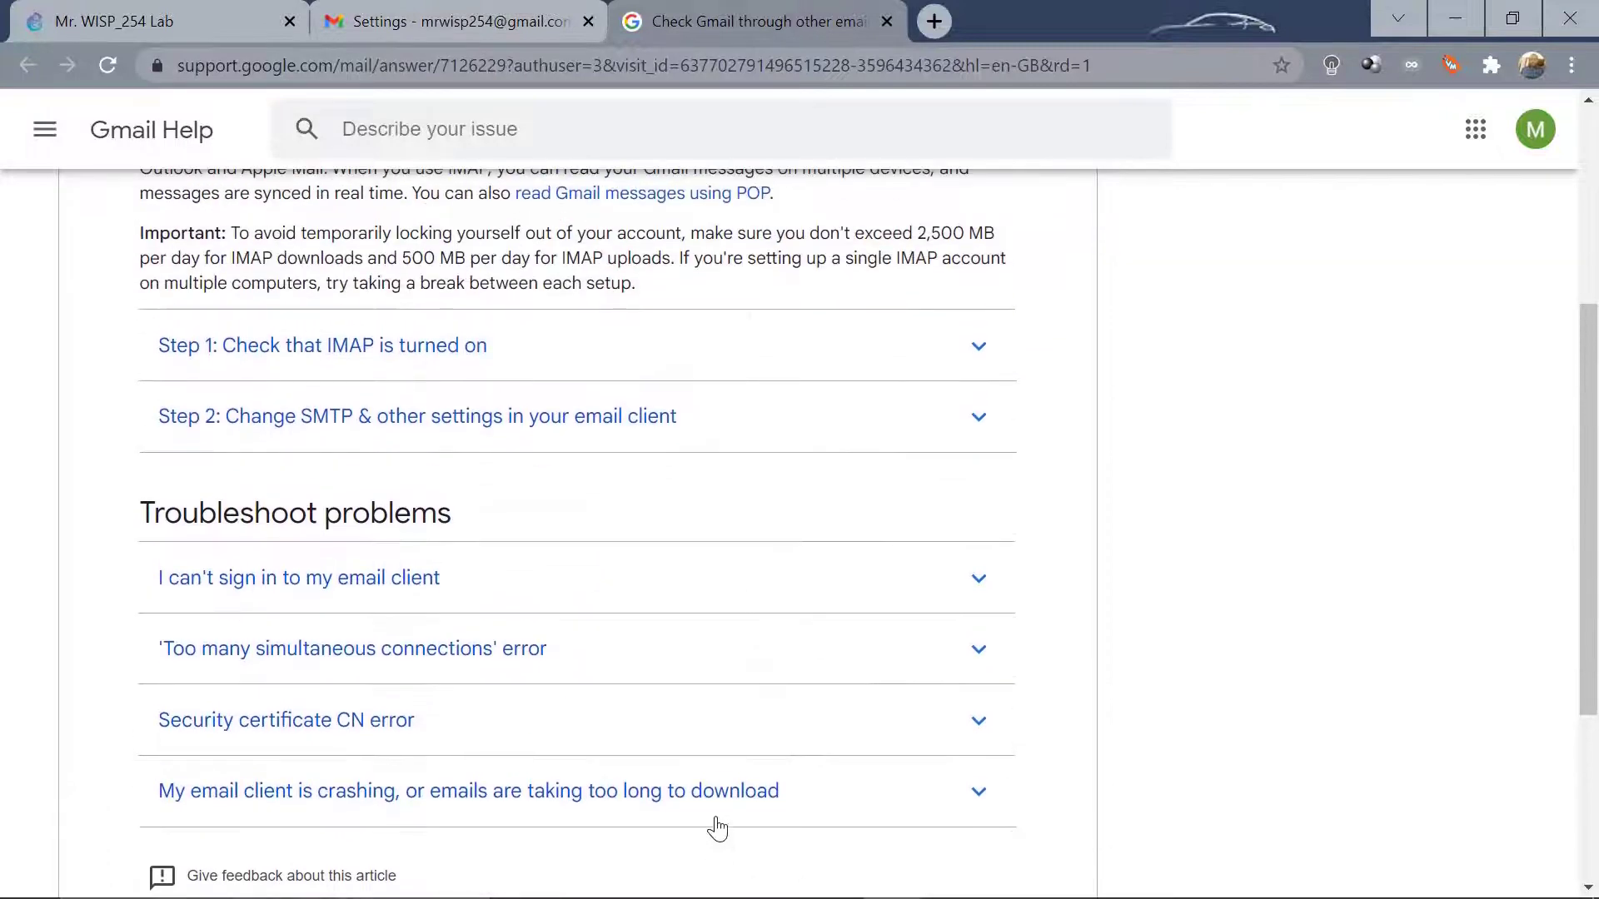
Expand the SMTP settings section and copy the smtp.gmail.com server address.
{"action": "left_click", "coordinate": [284, 427]}
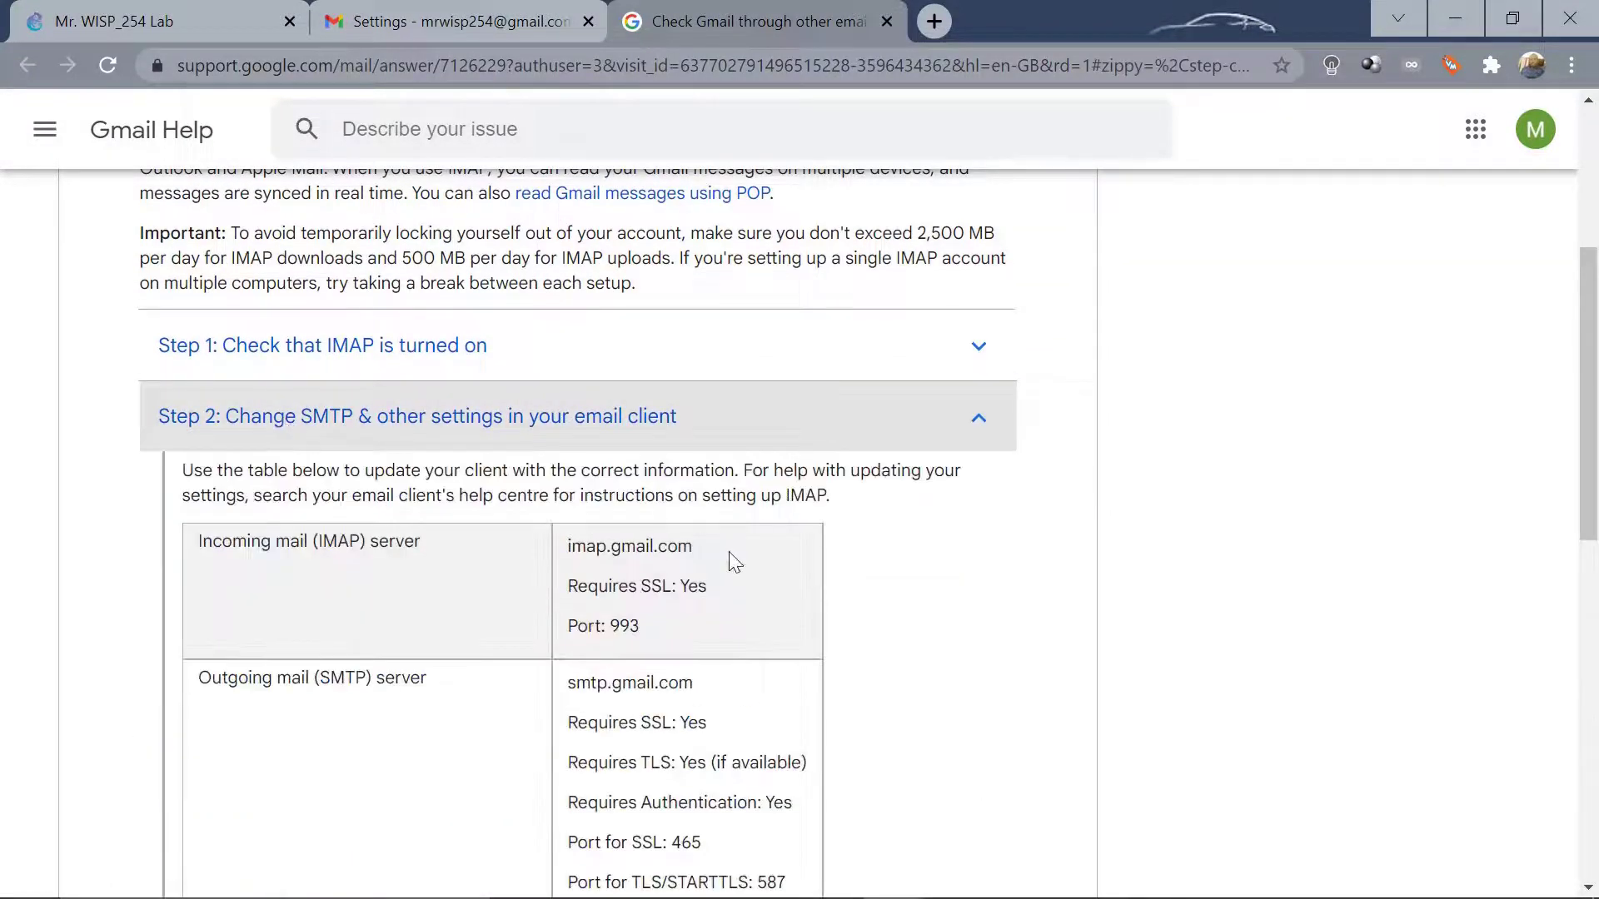
{"action": "scroll", "coordinate": [737, 556], "scroll_direction": "down", "scroll_amount": 4}
{"action": "scroll", "coordinate": [737, 556], "scroll_direction": "up", "scroll_amount": 1}
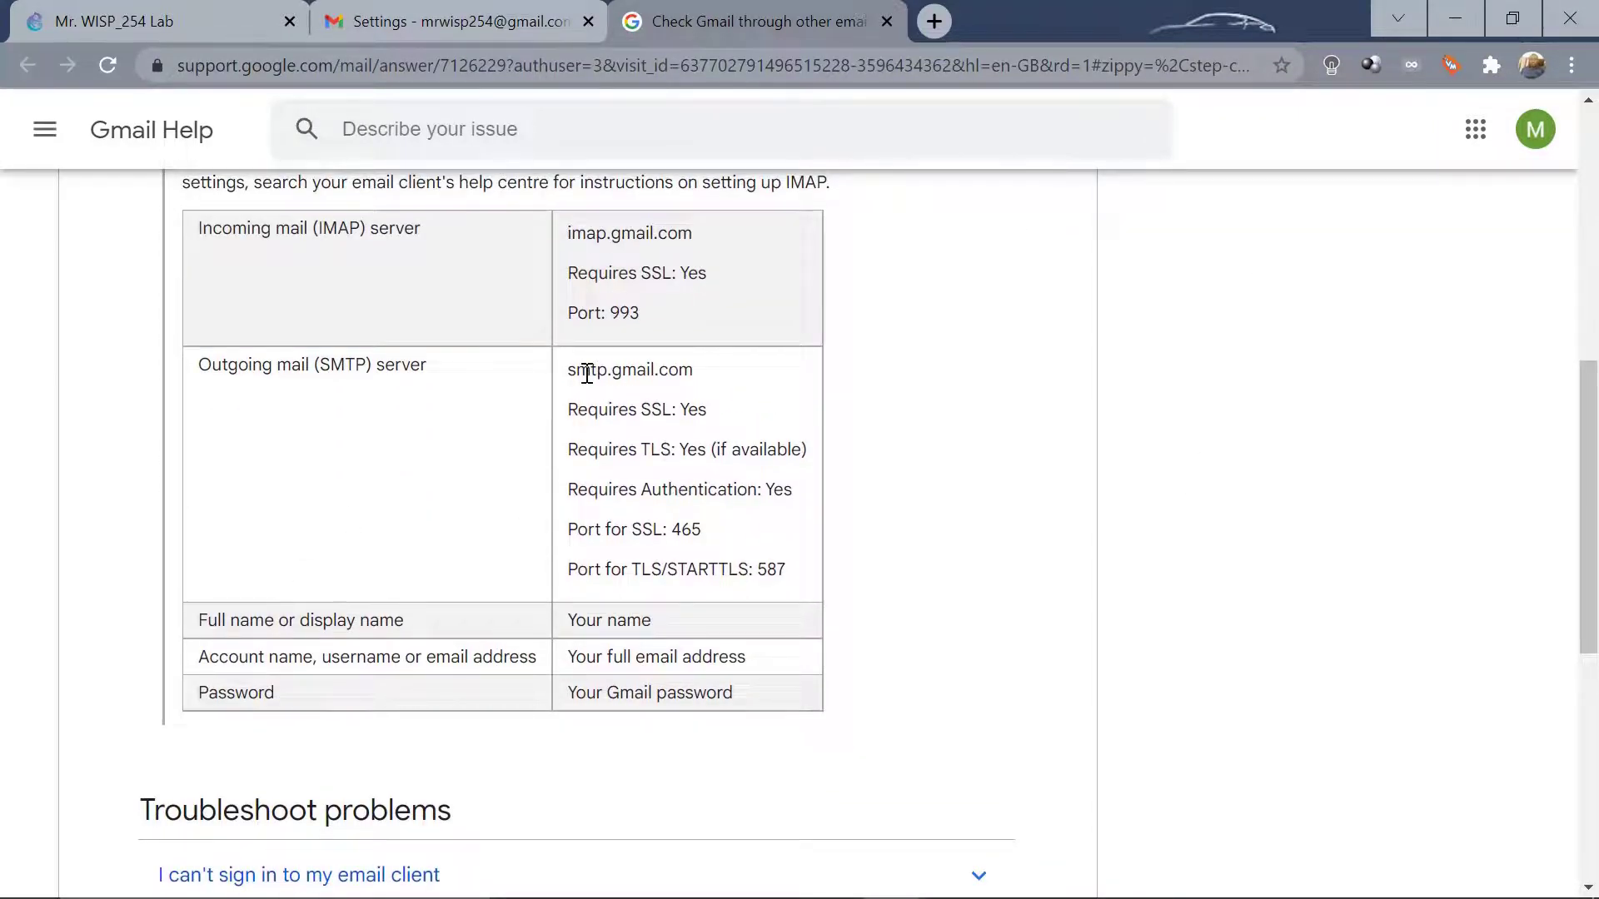
{"action": "double_click", "coordinate": [638, 367]}
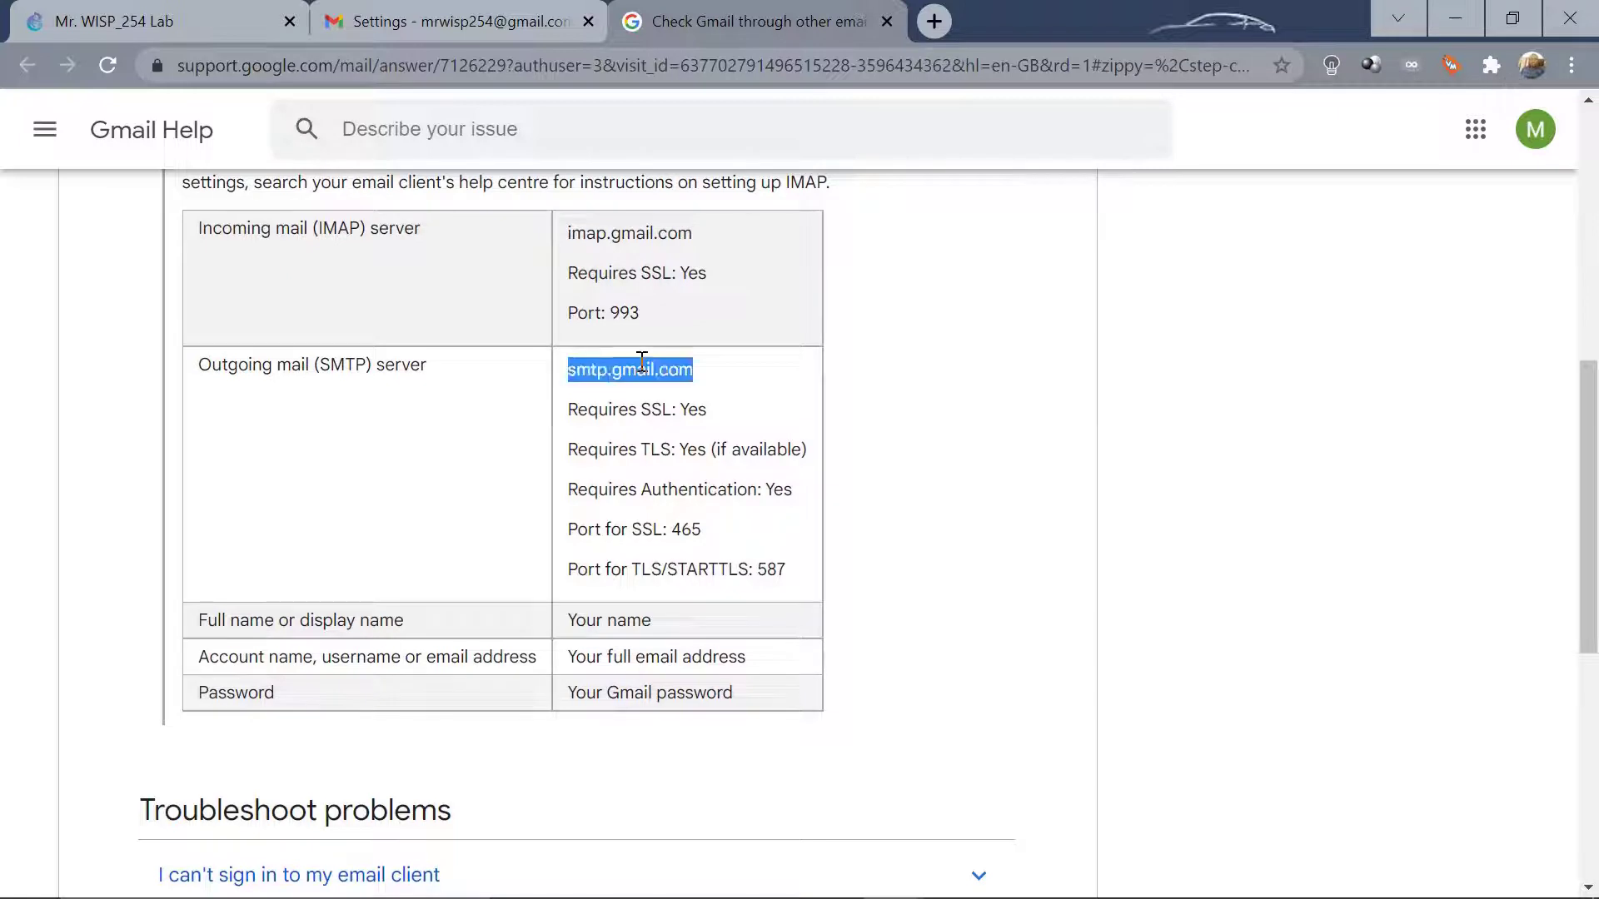
{"action": "left_click_drag", "start_coordinate": [612, 370], "coordinate": [654, 370]}
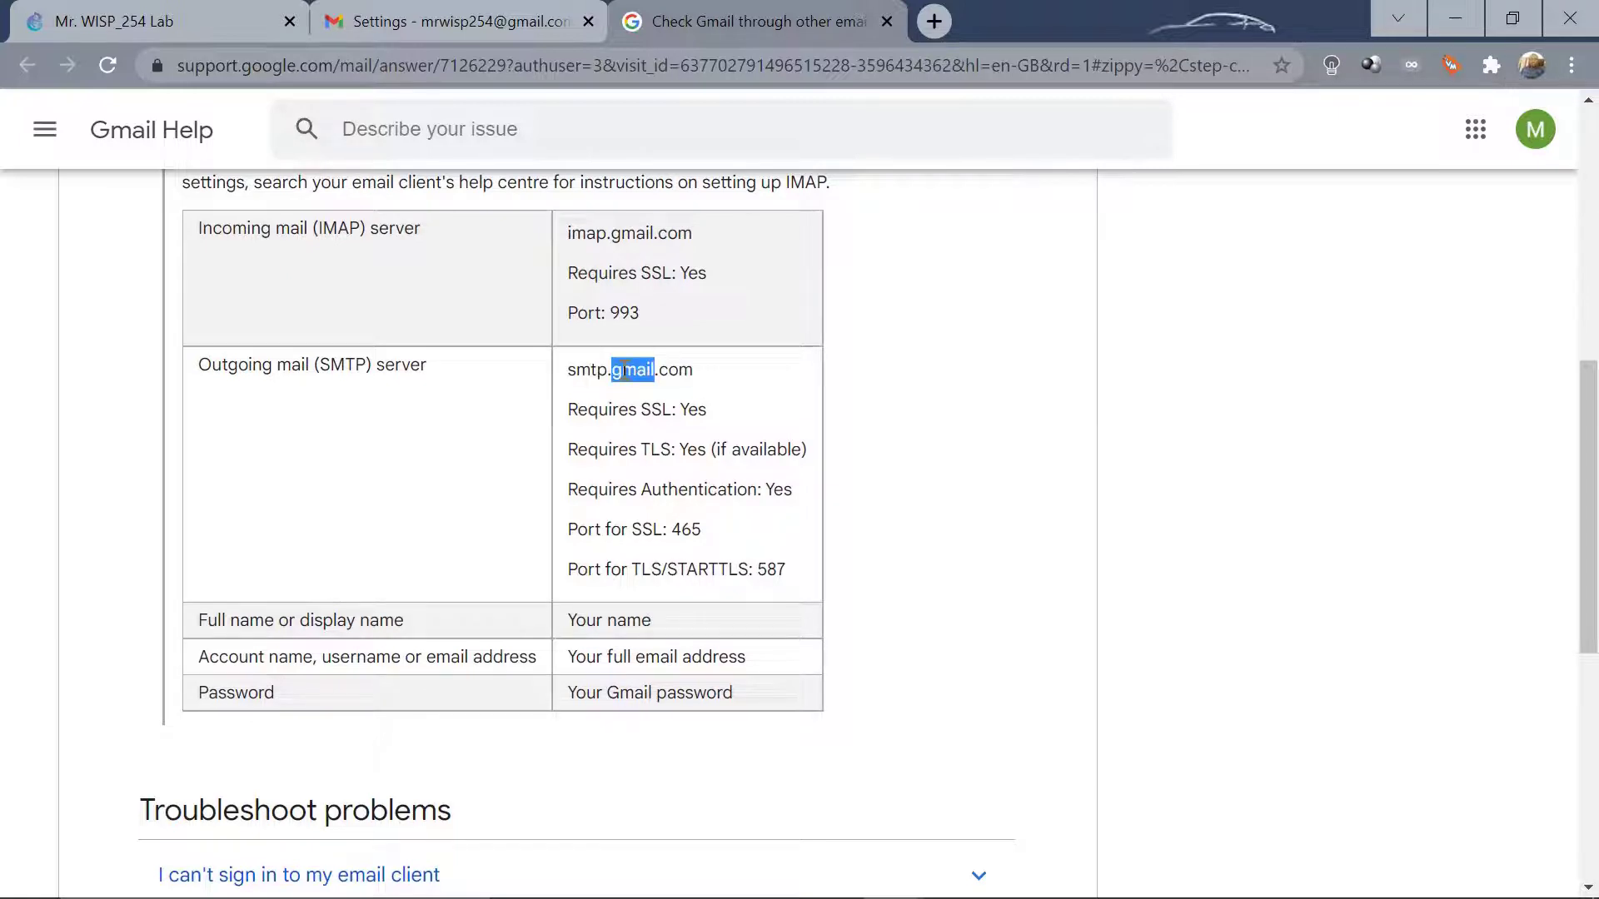
{"action": "double_click", "coordinate": [625, 370]}
{"action": "key", "text": "ctrl+c"}
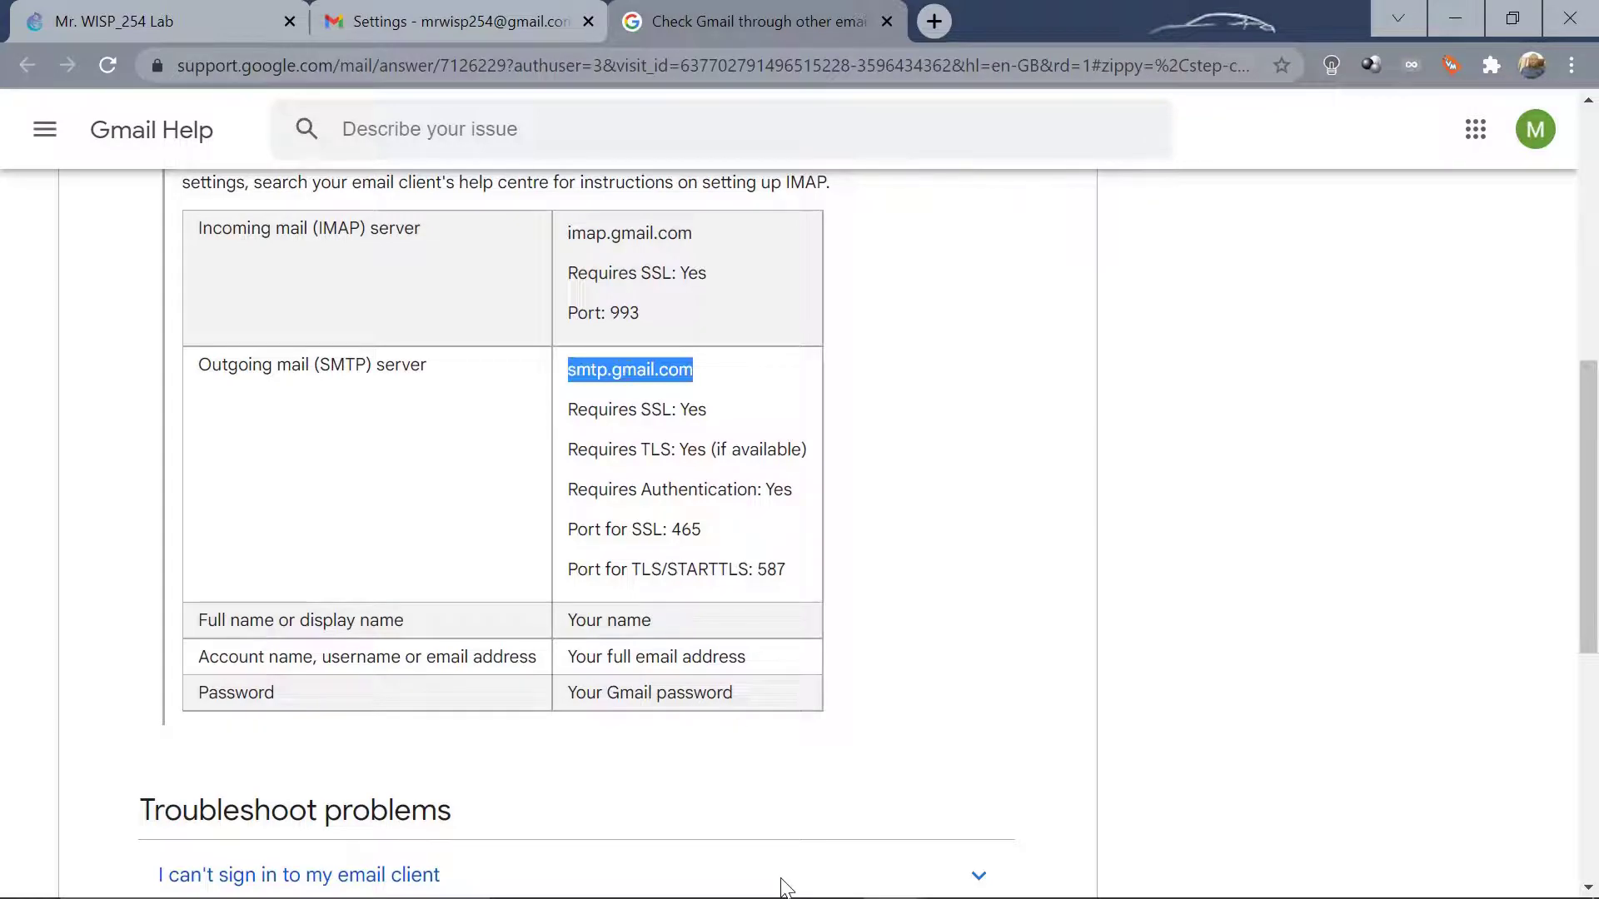
{"action": "left_click", "coordinate": [705, 879]}
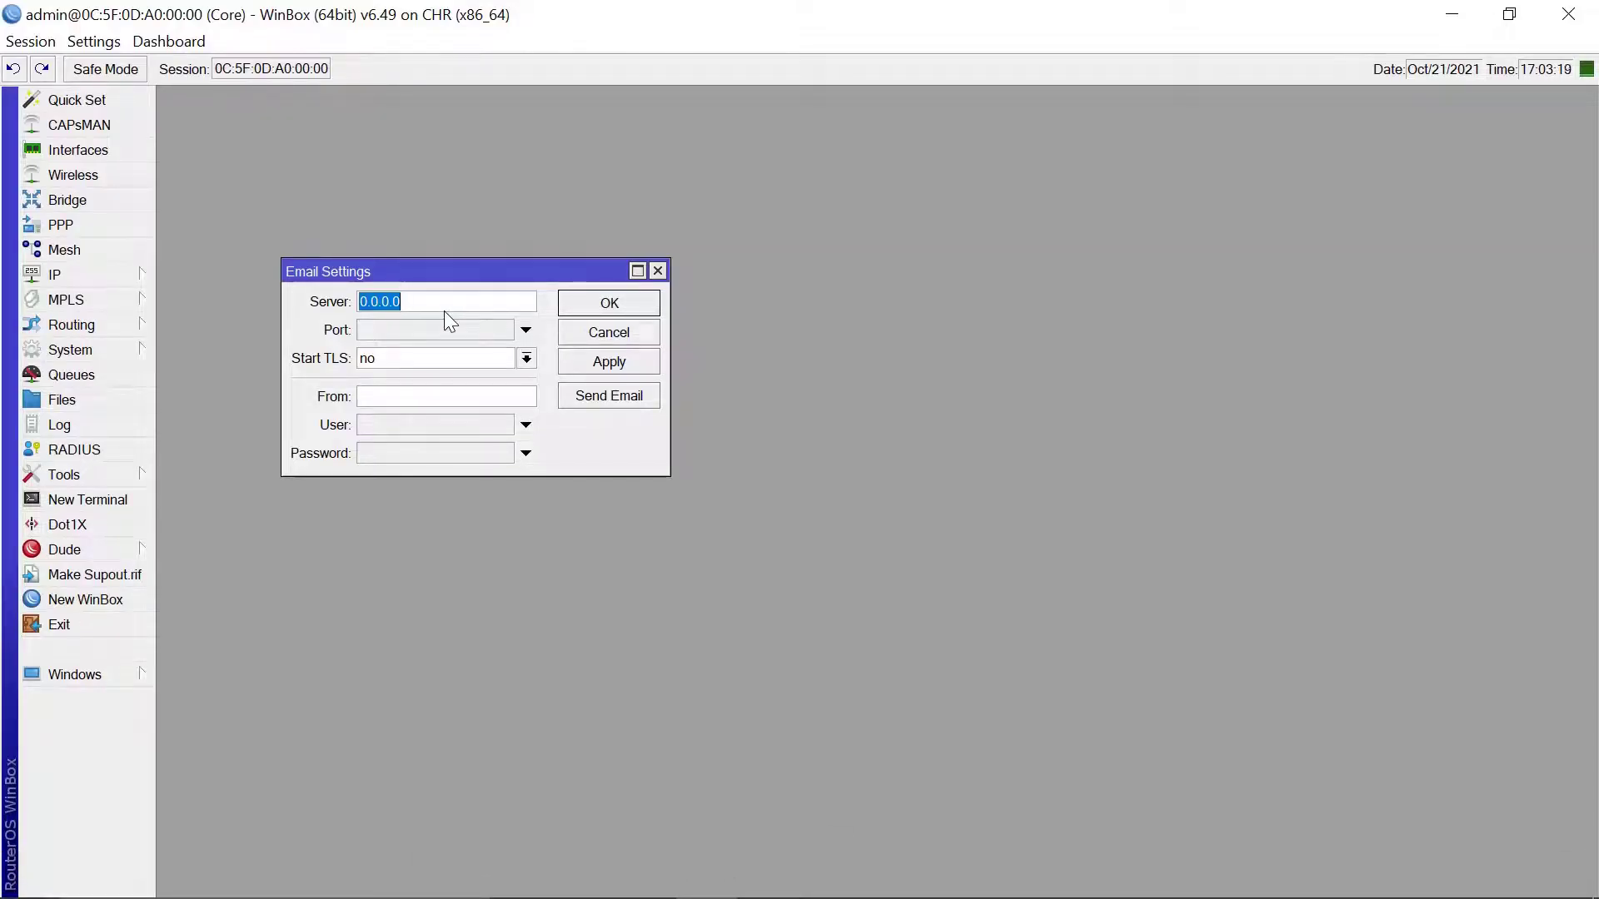
Set the email Server to smtp.gmail.com and the Port to 587 from Gmail Help.
{"action": "key", "text": "ctrl+v"}
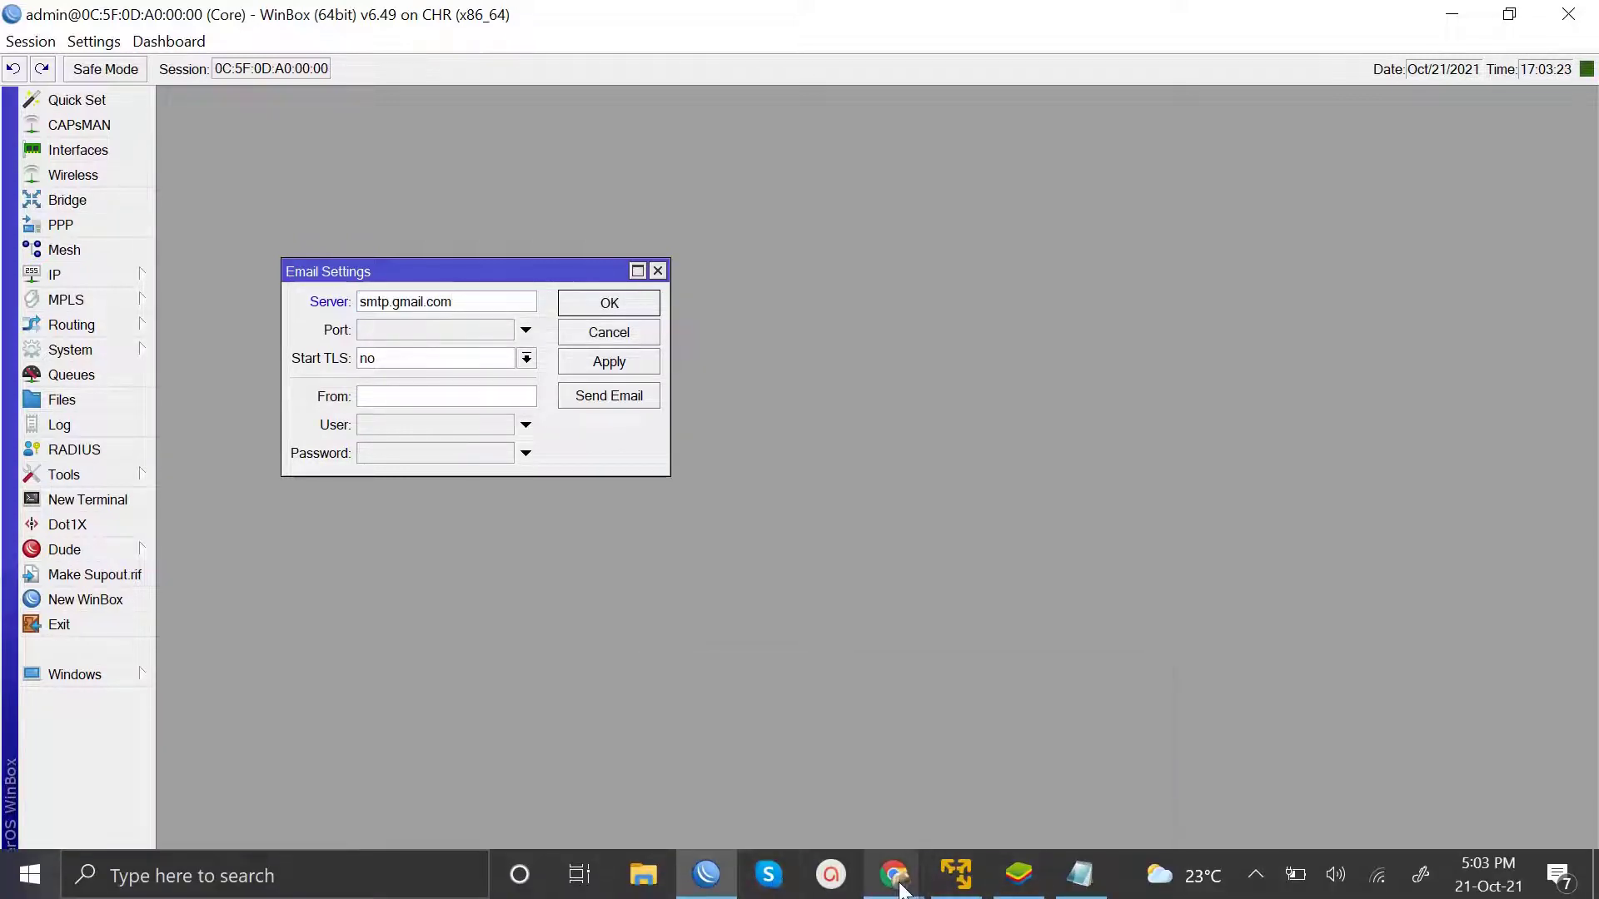
{"action": "mouse_move", "coordinate": [904, 890]}
{"action": "left_click", "coordinate": [1037, 781]}
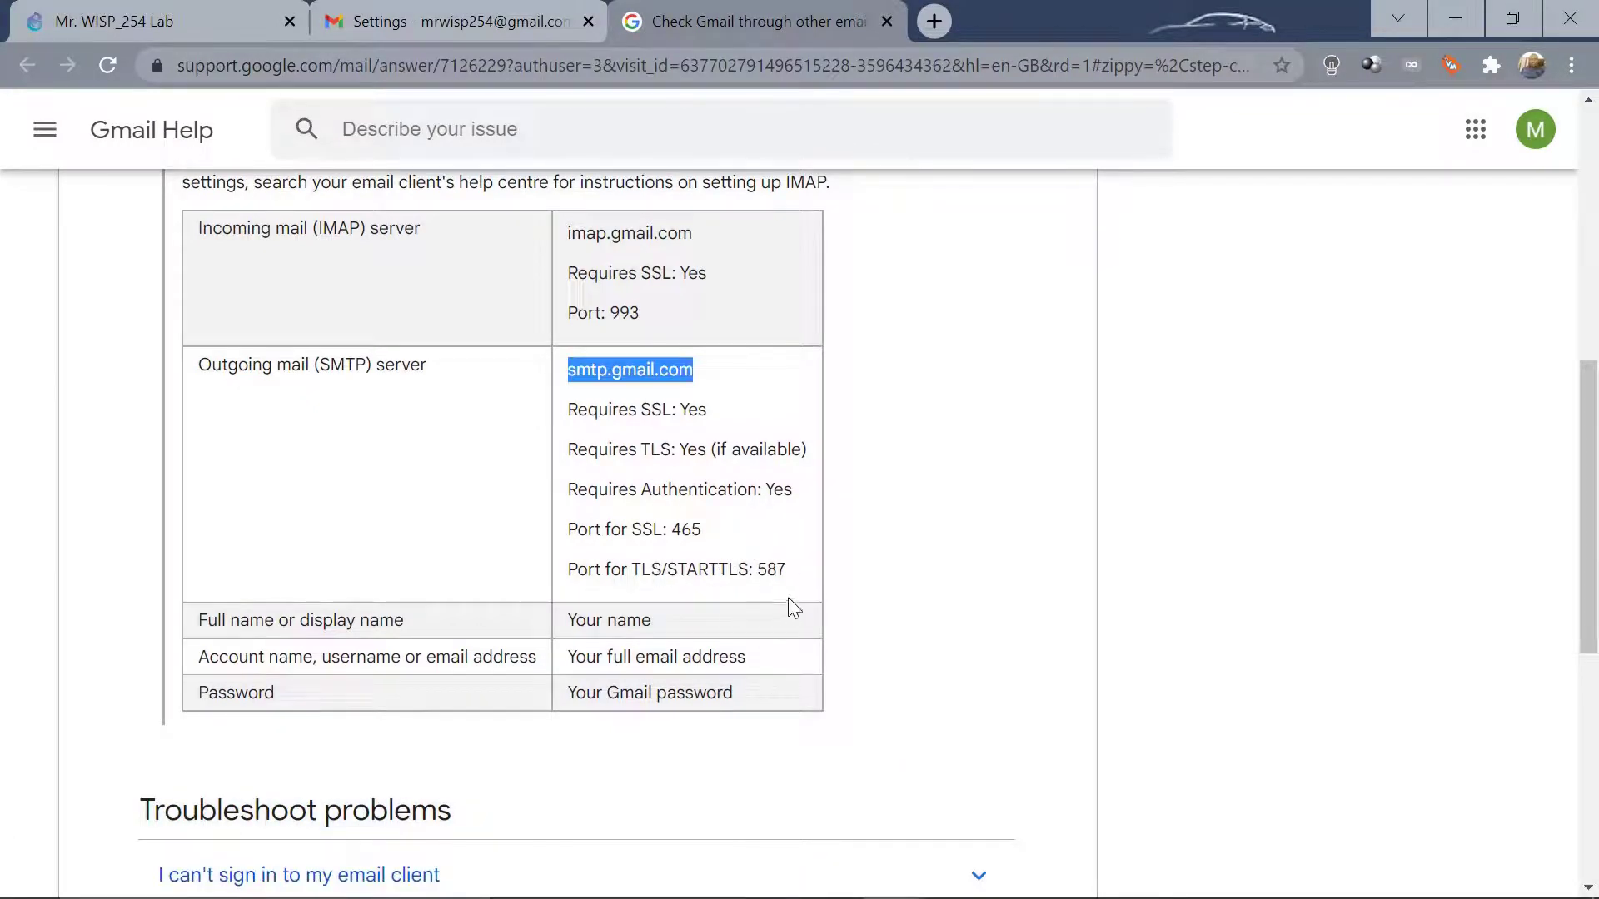
{"action": "double_click", "coordinate": [773, 568]}
{"action": "key", "text": "ctrl+c"}
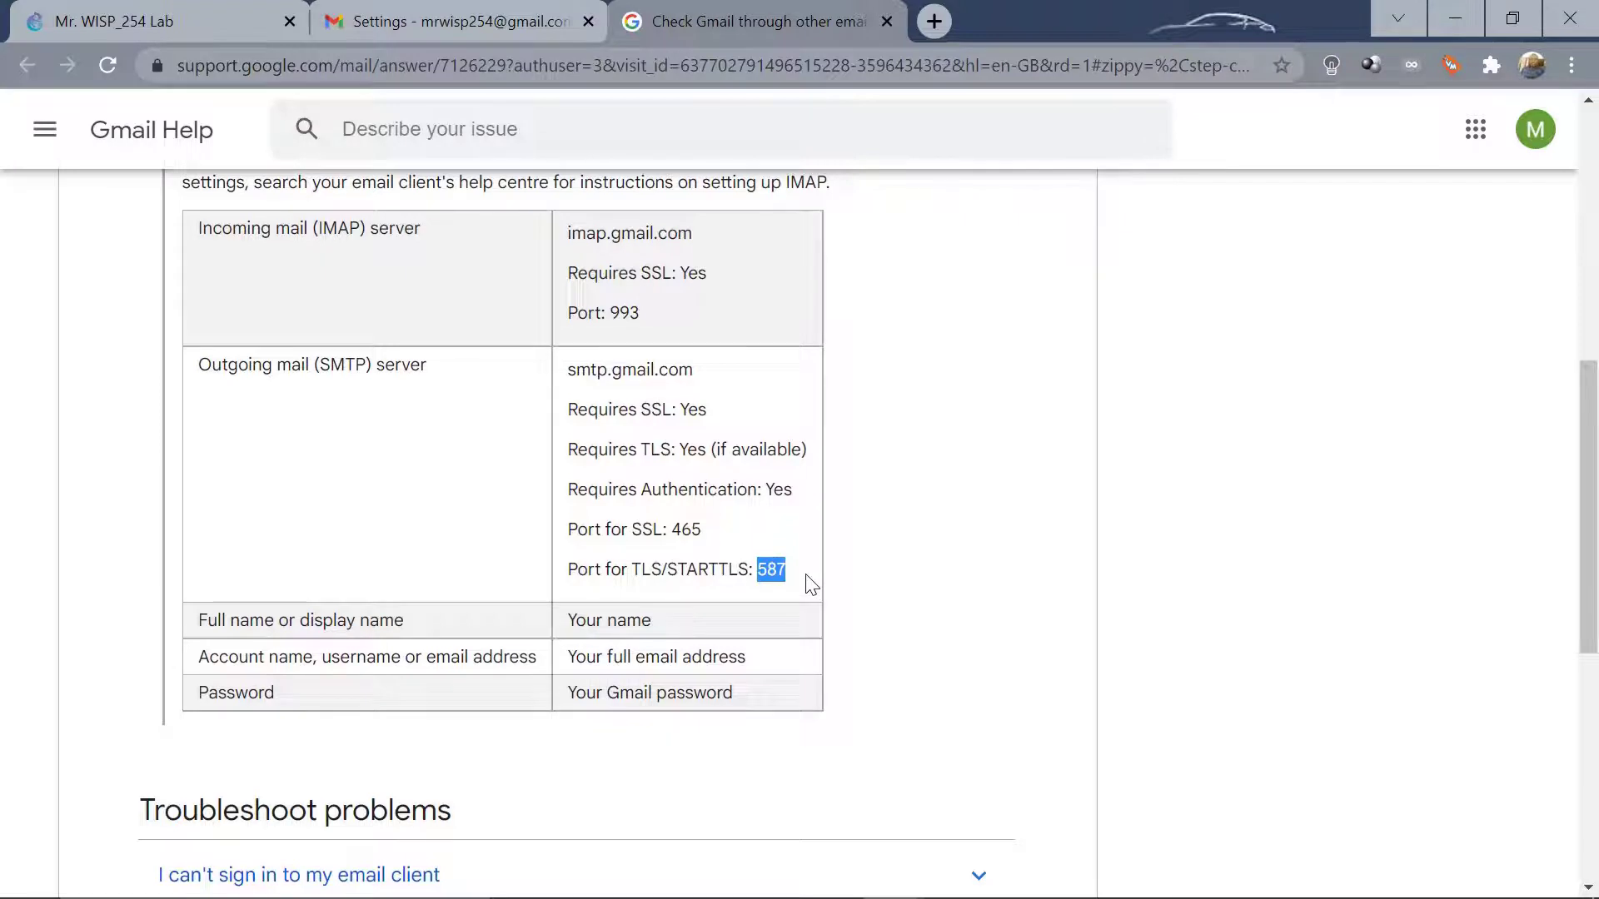
{"action": "mouse_move", "coordinate": [791, 895]}
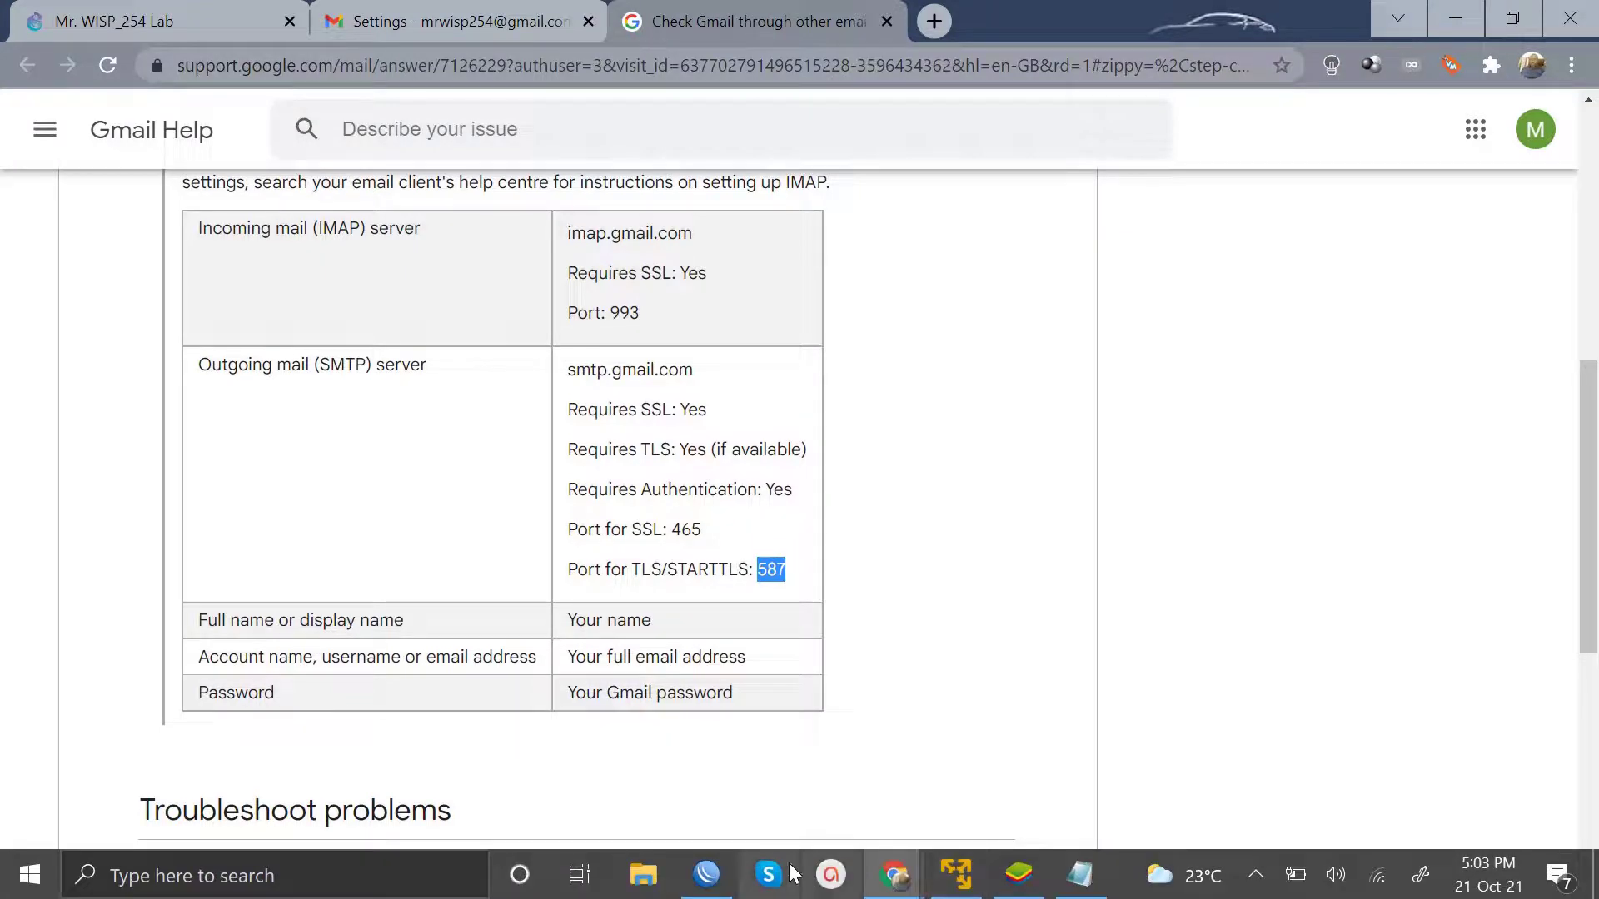
{"action": "left_click", "coordinate": [706, 874]}
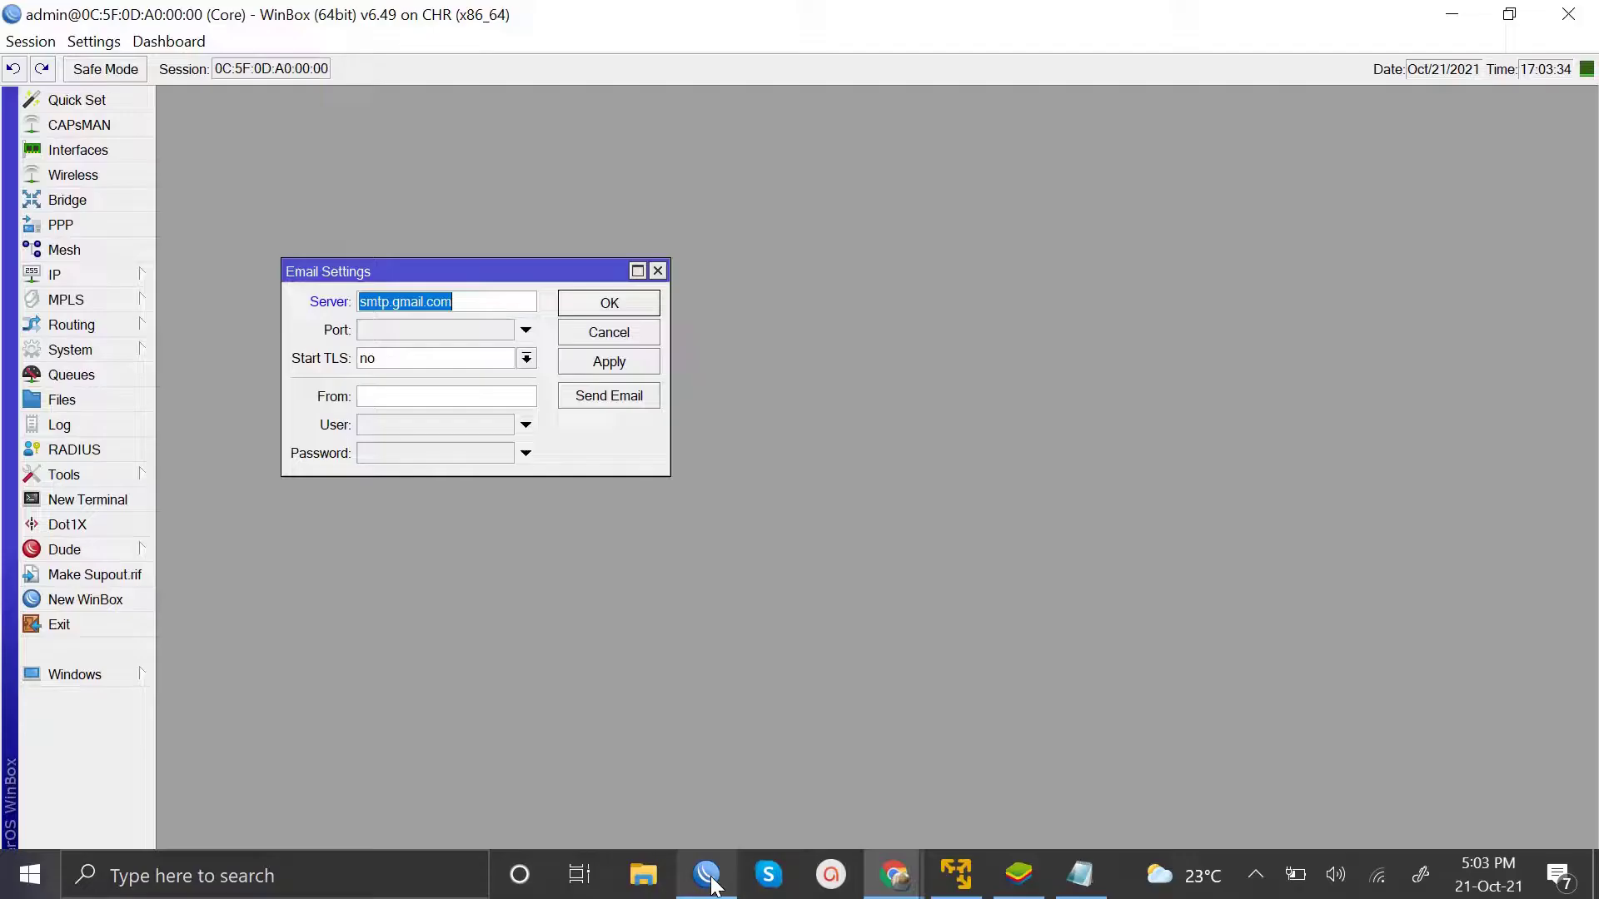
{"action": "left_click", "coordinate": [420, 323]}
{"action": "key", "text": "ctrl+v"}
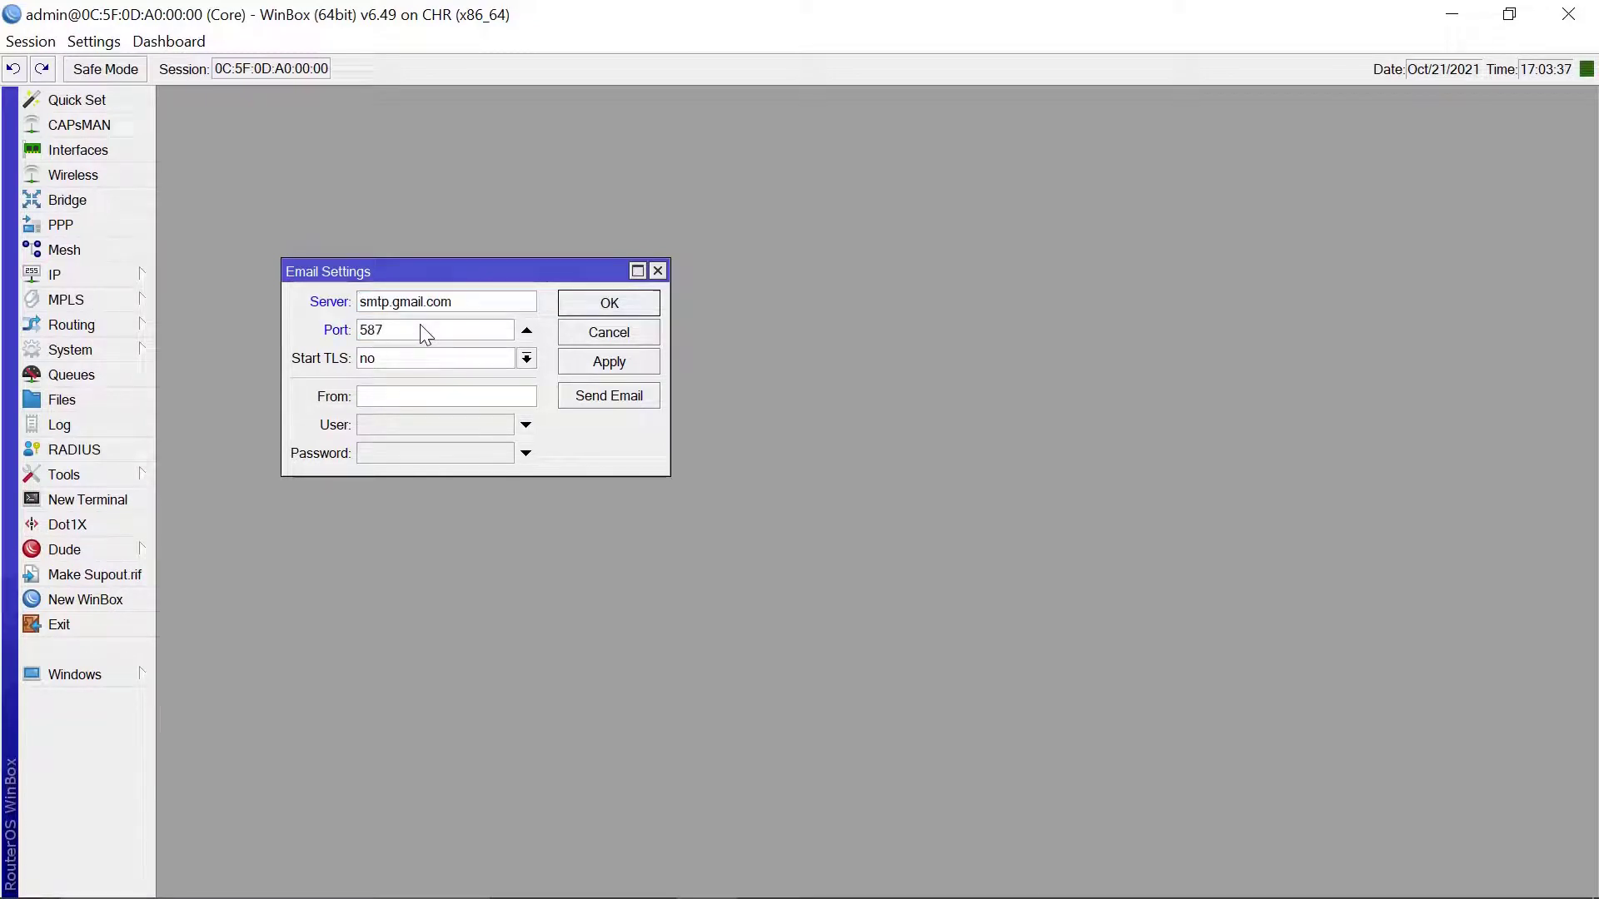
Set Start TLS to yes and From to 'Core router', enter the Gmail username and password, and apply.
{"action": "left_click", "coordinate": [526, 359]}
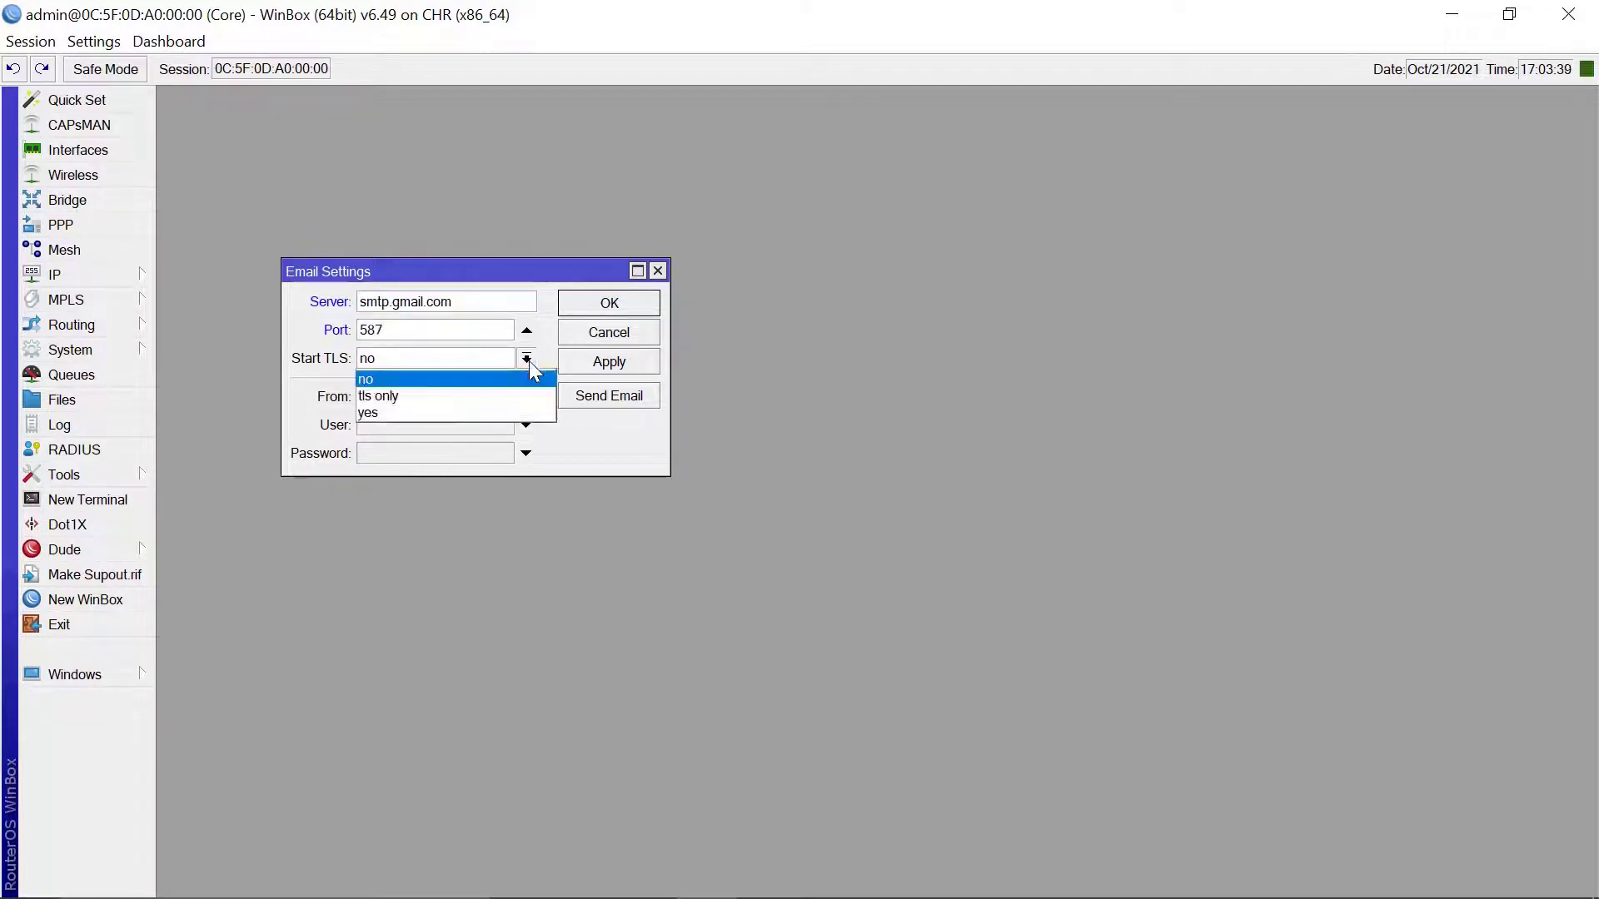
{"action": "left_click", "coordinate": [388, 413]}
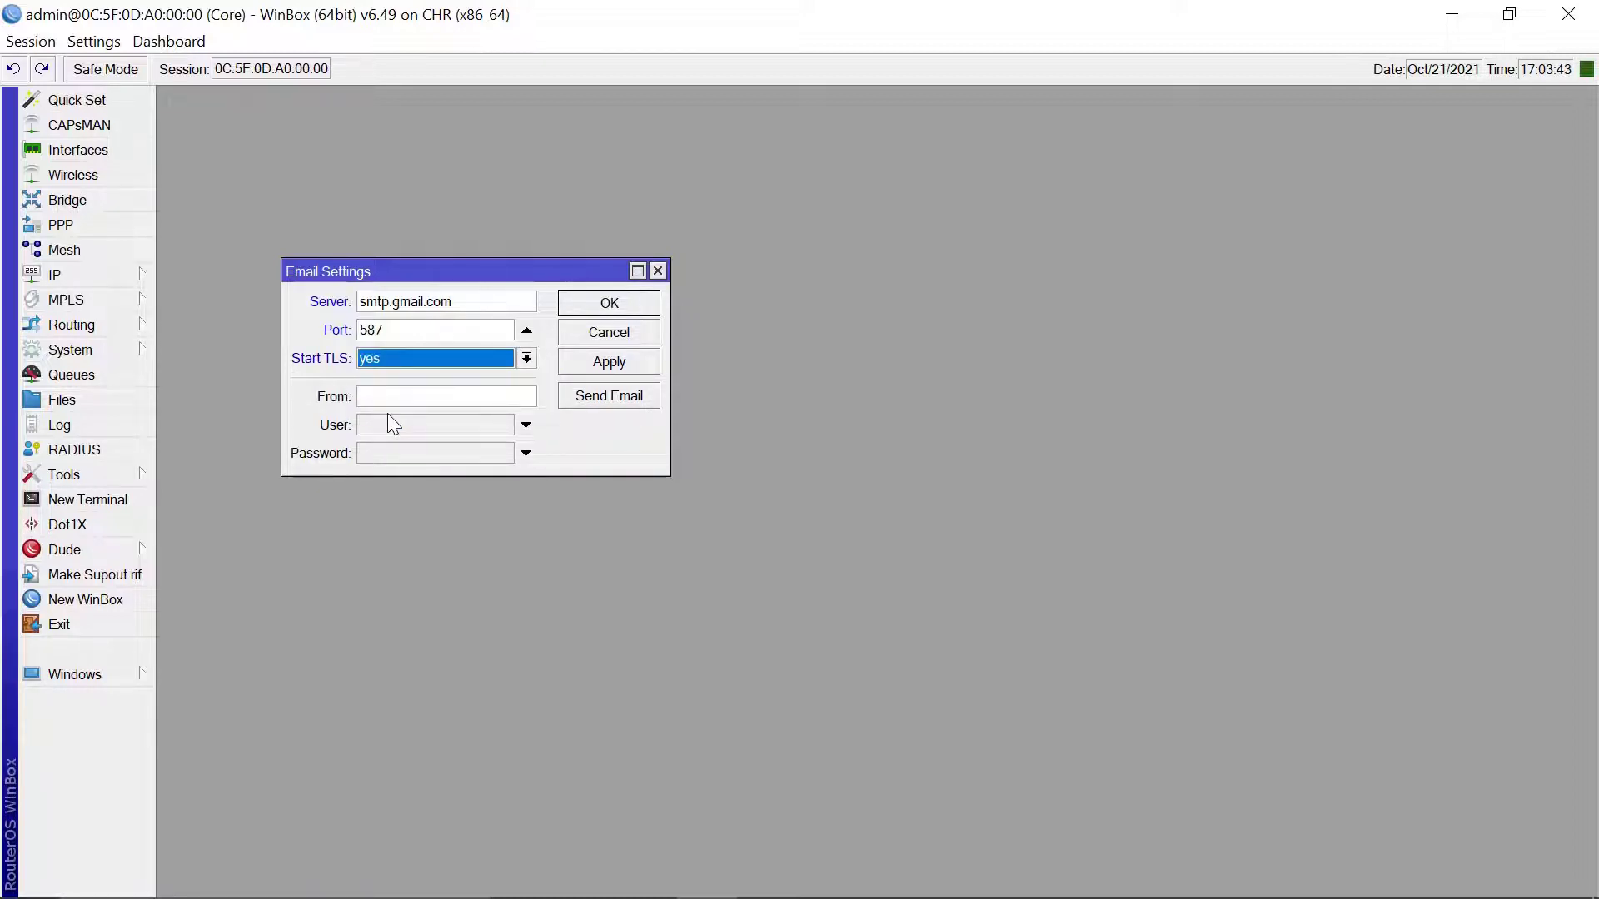
{"action": "left_click", "coordinate": [378, 396]}
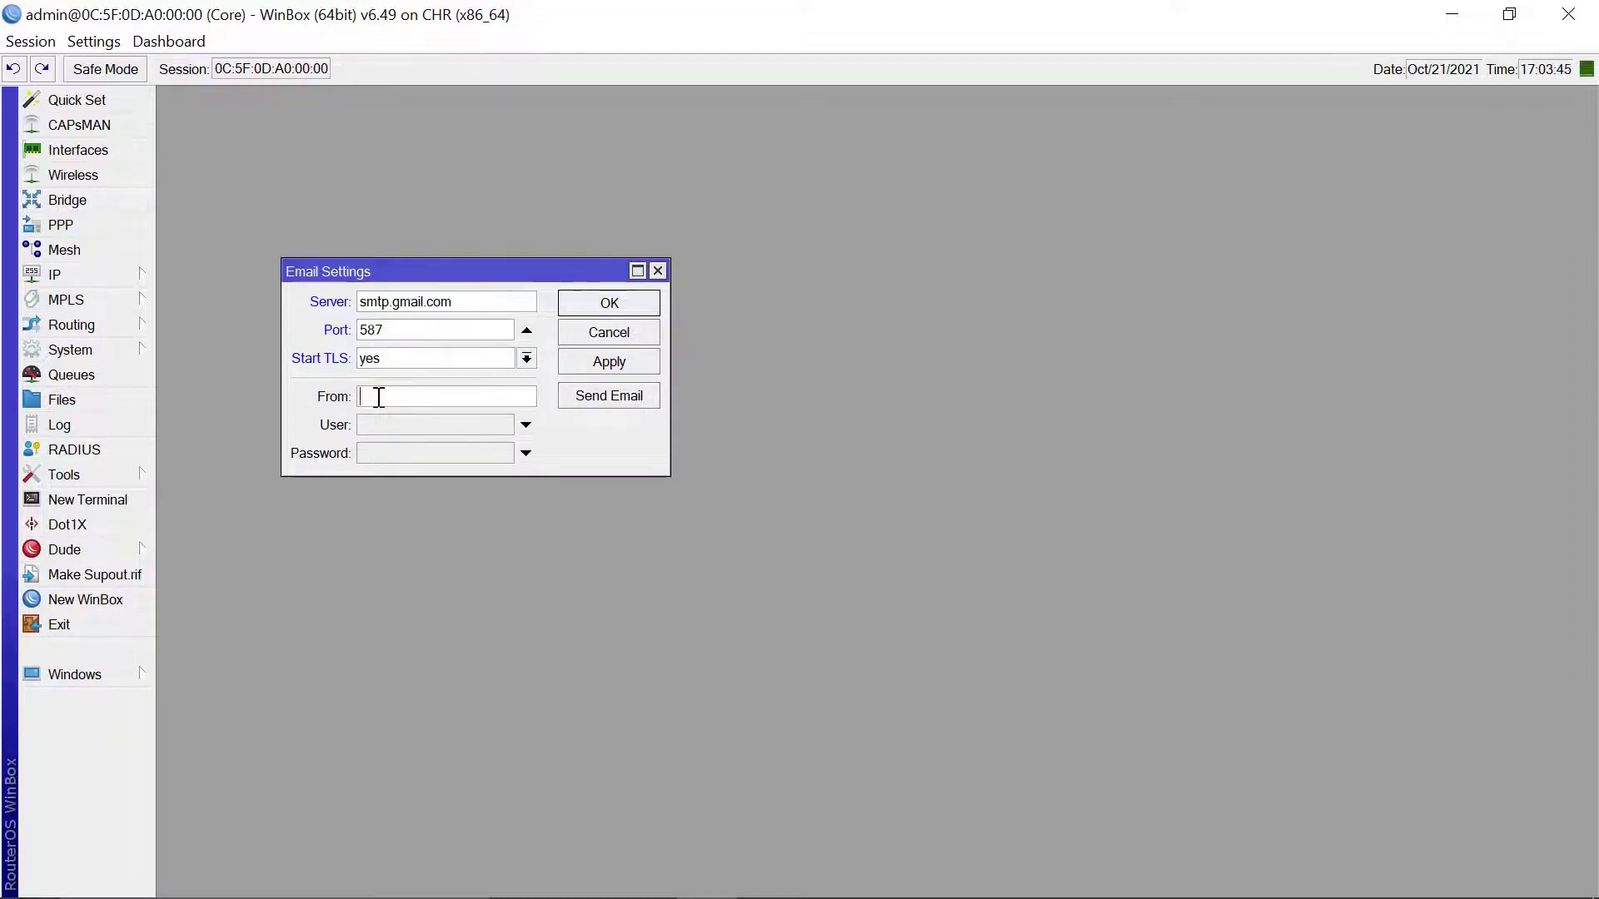
{"action": "type", "text": "Core router"}
{"action": "left_click", "coordinate": [430, 425]}
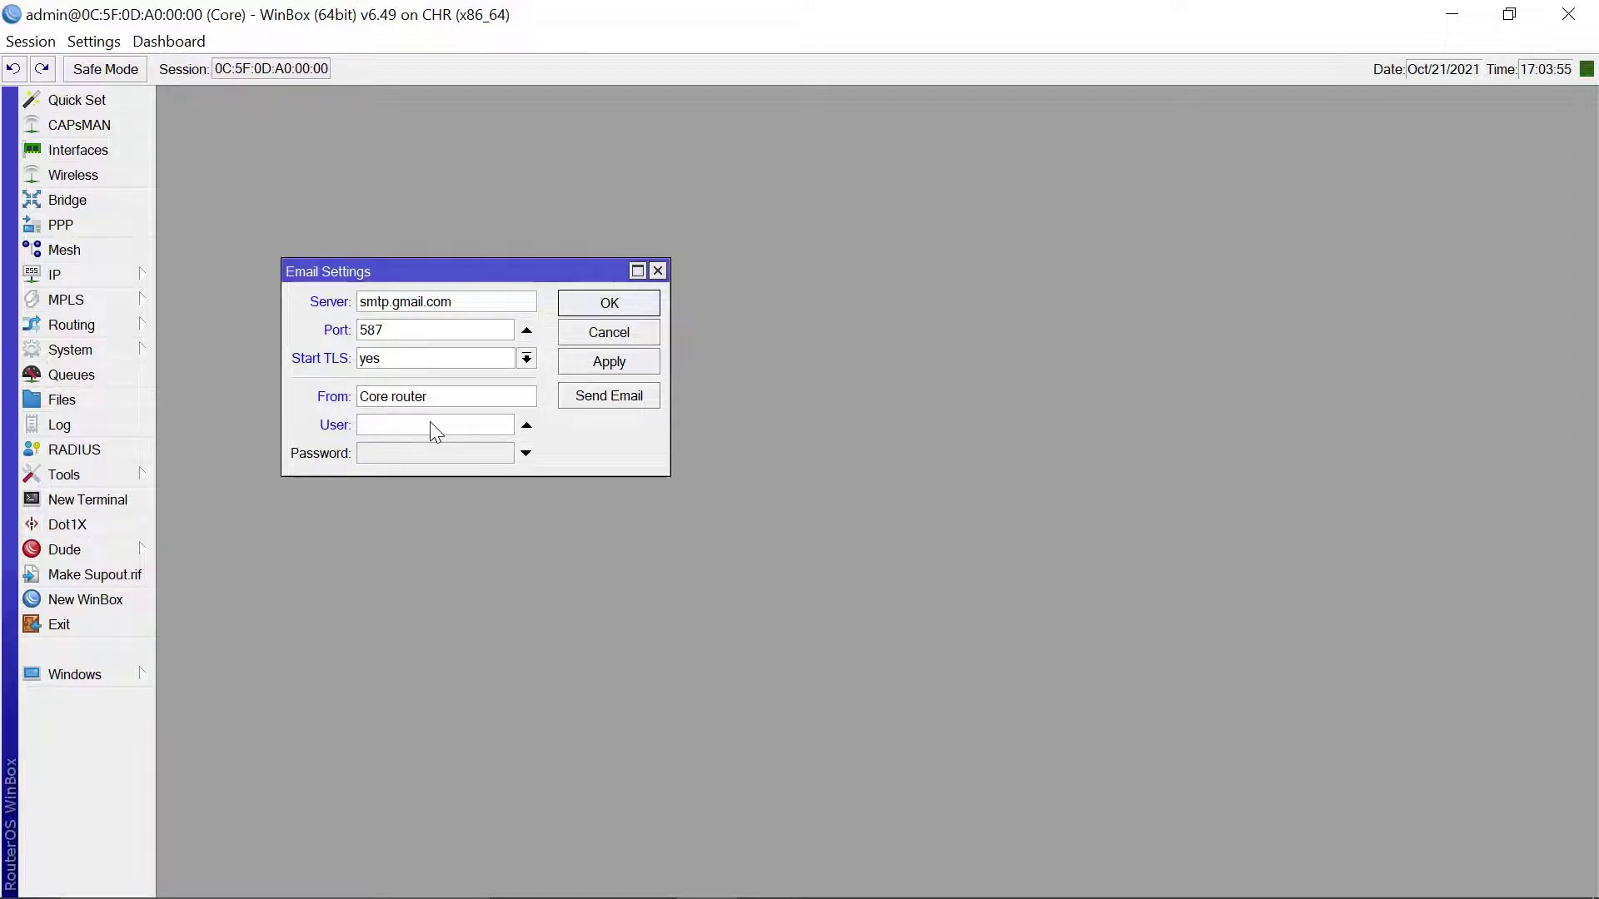
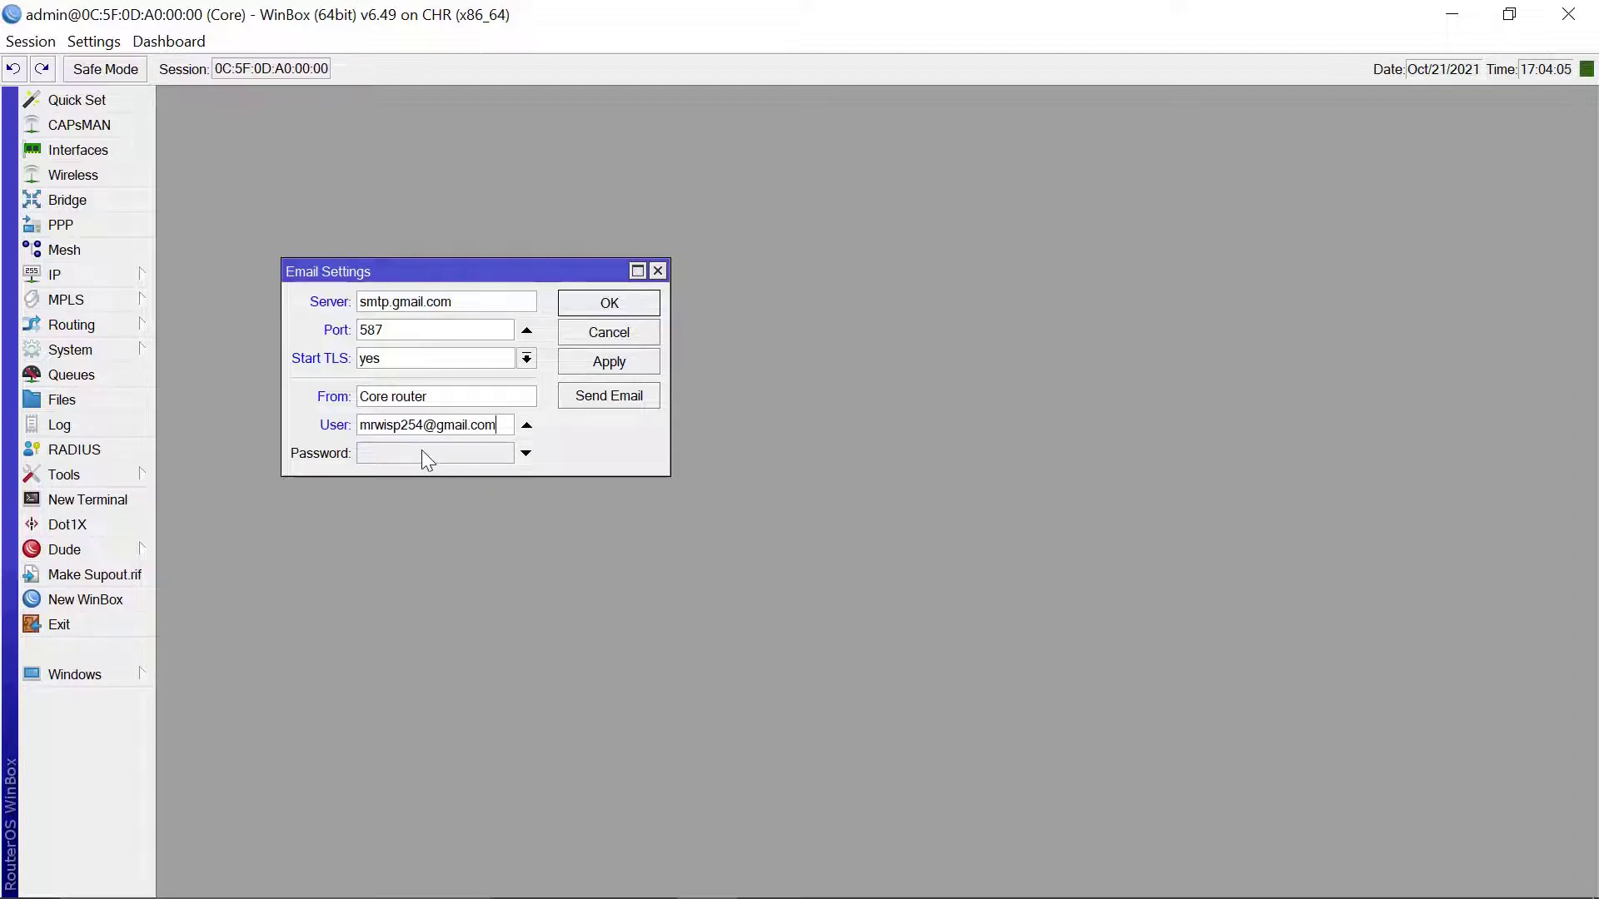
{"action": "left_click", "coordinate": [423, 453]}
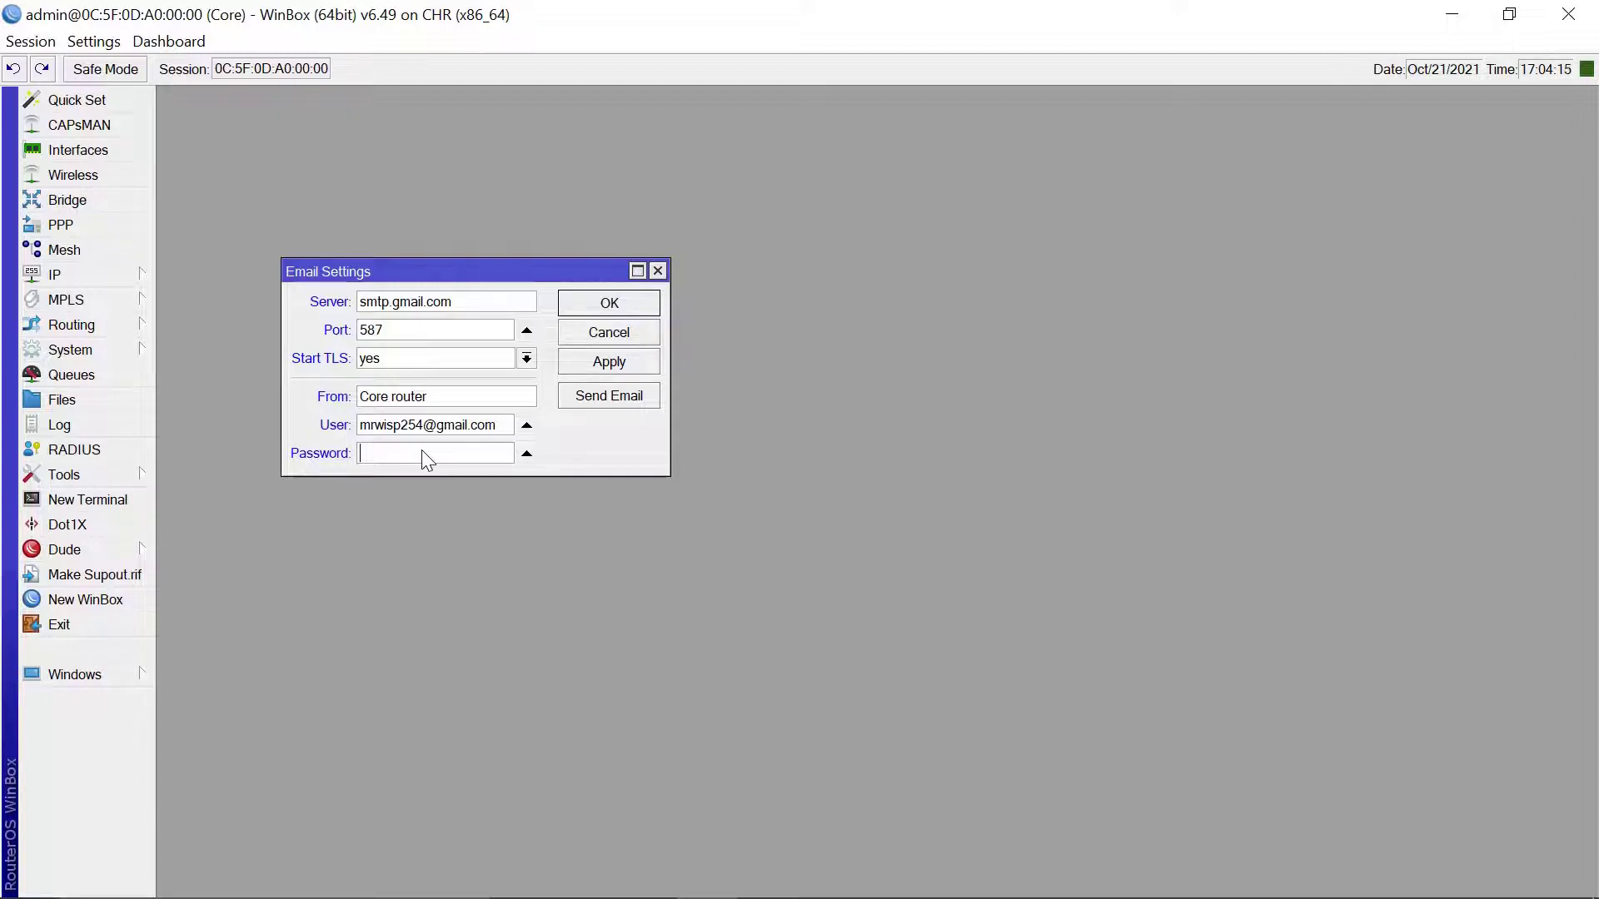
{"action": "type", "text": "**"}
{"action": "left_click", "coordinate": [624, 368]}
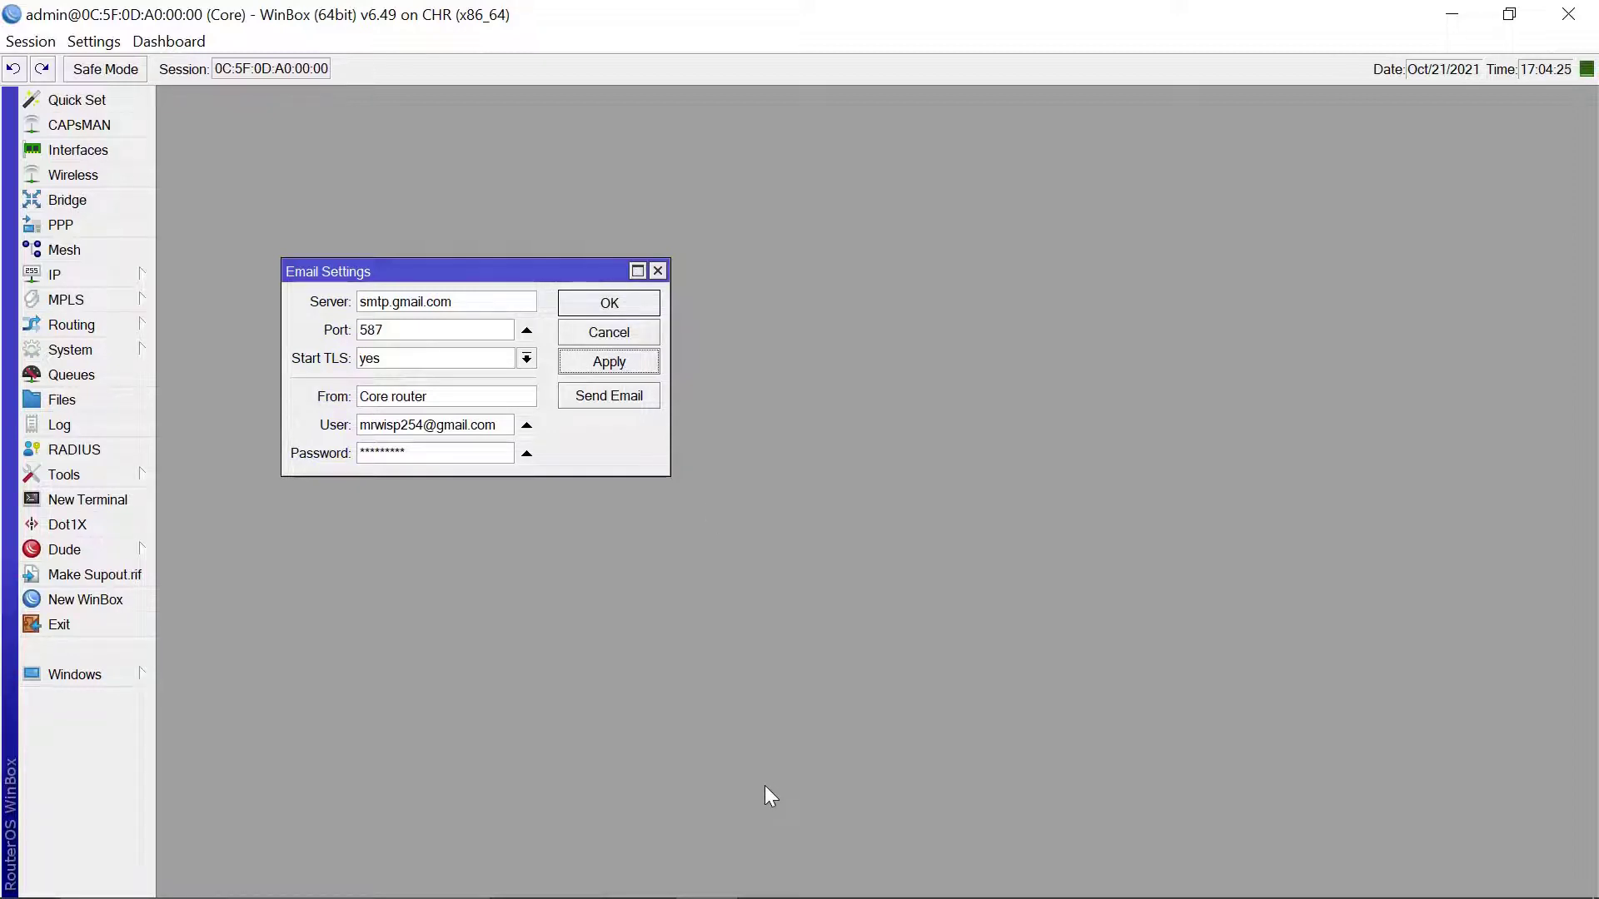
Close the Gmail Help page in the browser.
{"action": "mouse_move", "coordinate": [795, 896]}
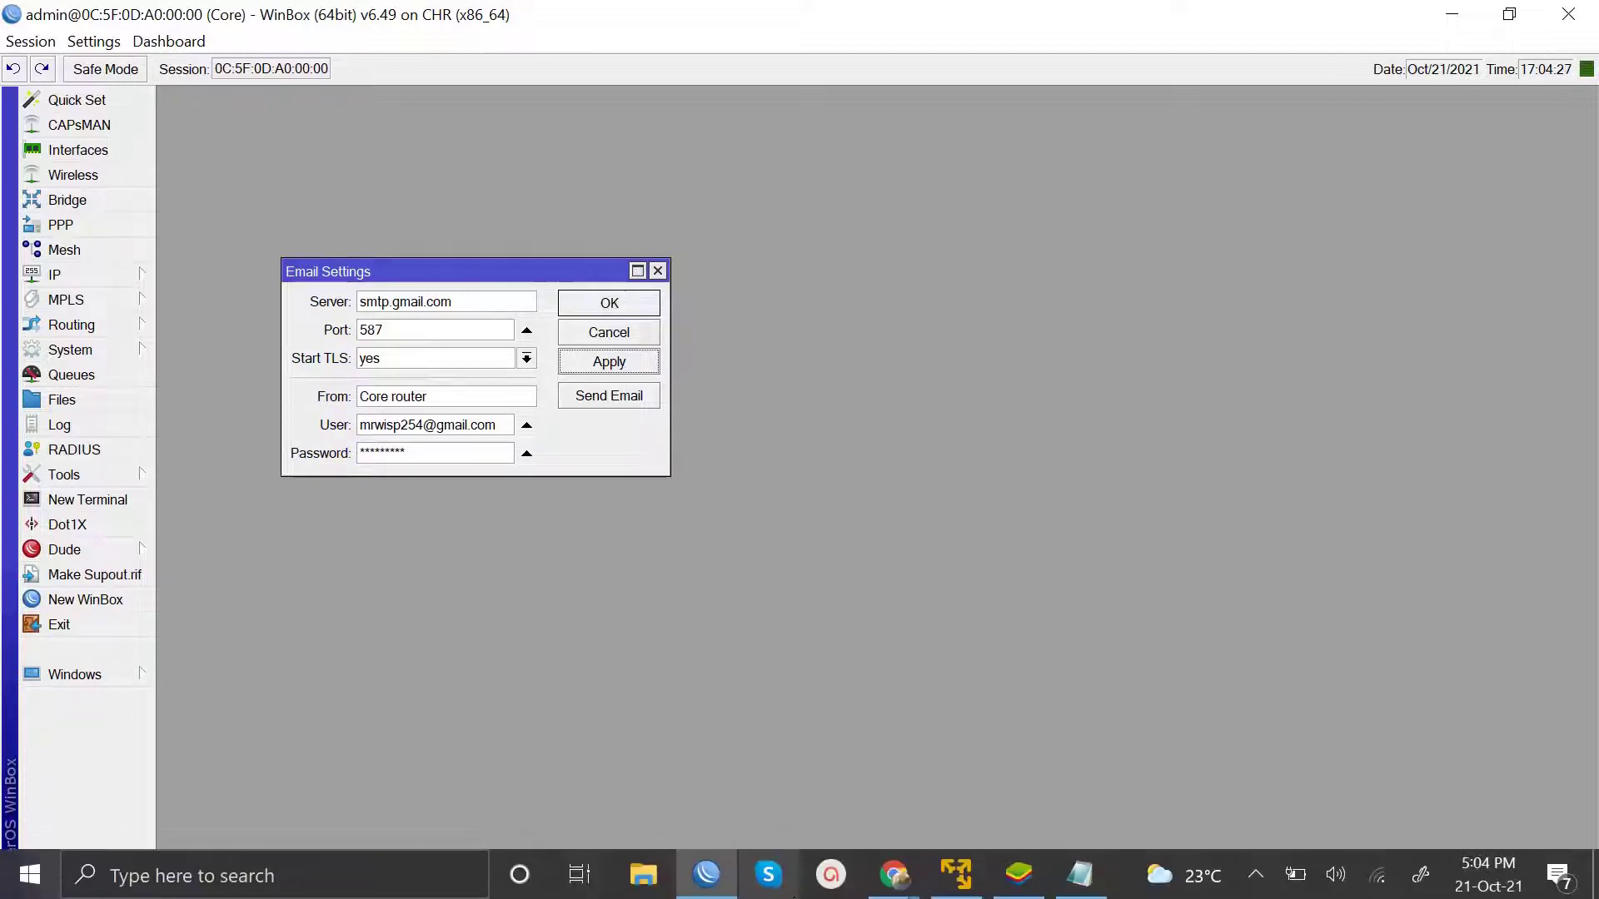
{"action": "mouse_move", "coordinate": [893, 883]}
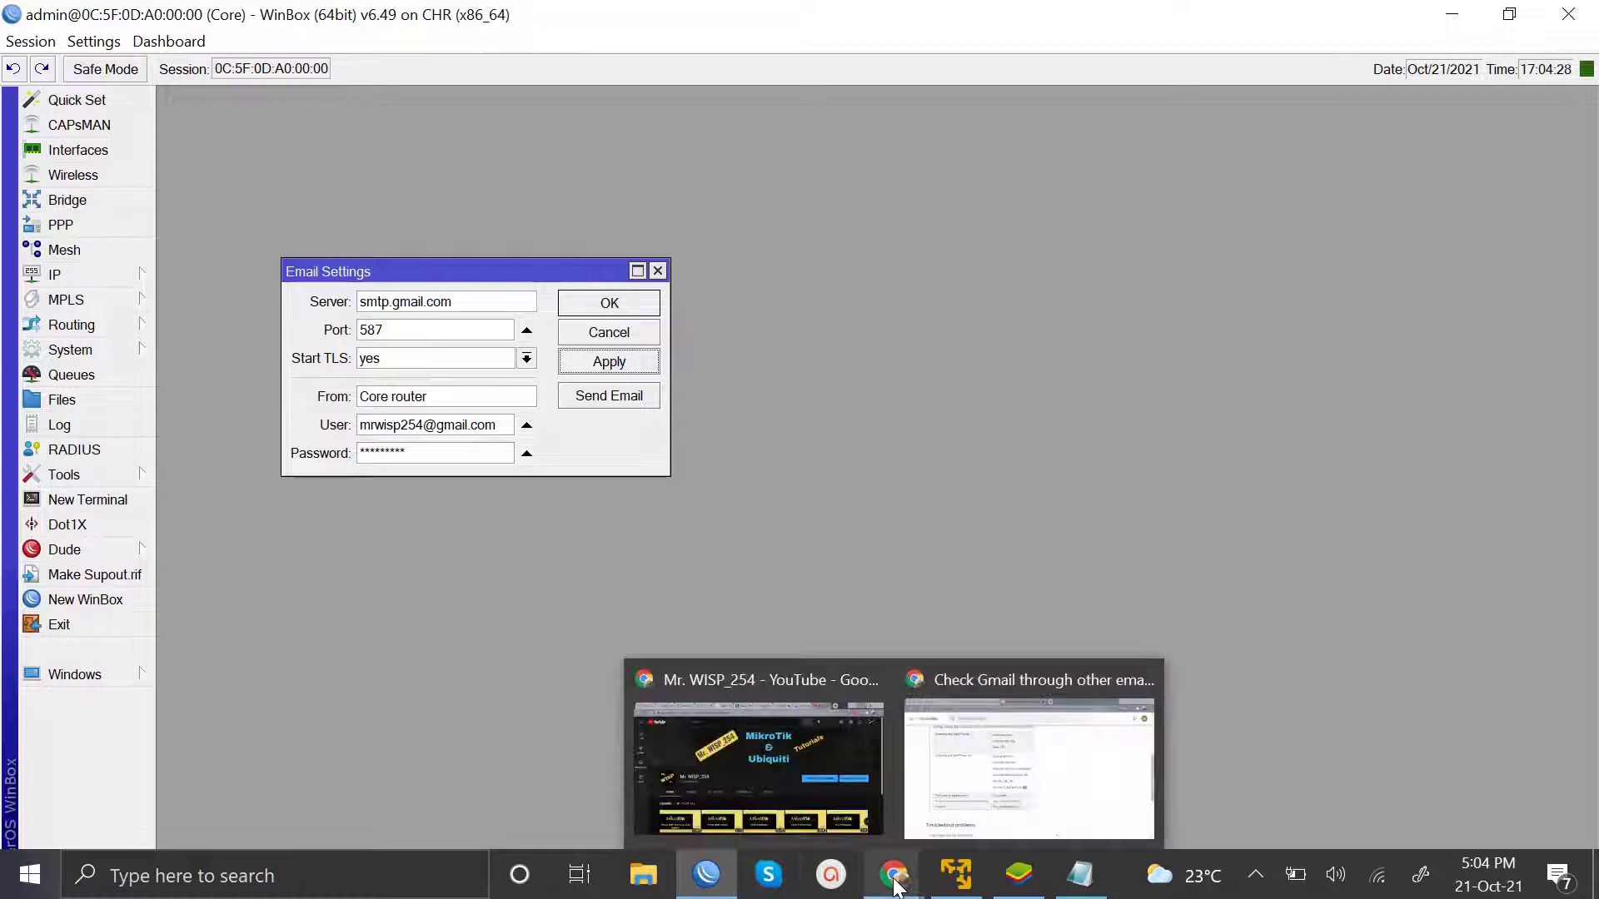
{"action": "left_click", "coordinate": [974, 764]}
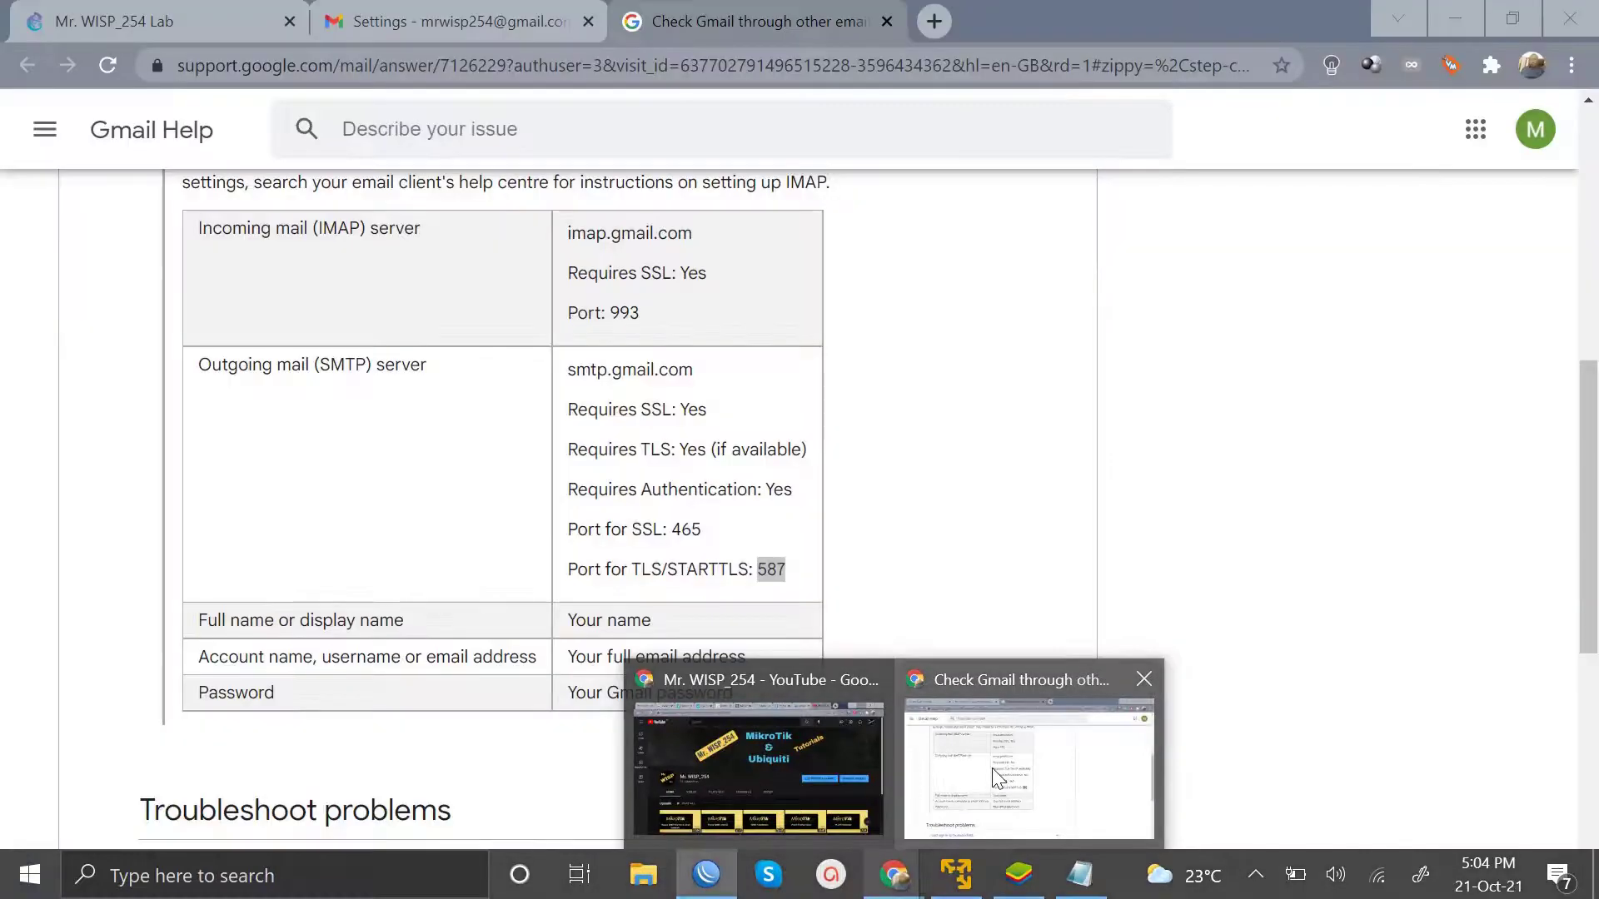
{"action": "left_click", "coordinate": [886, 22]}
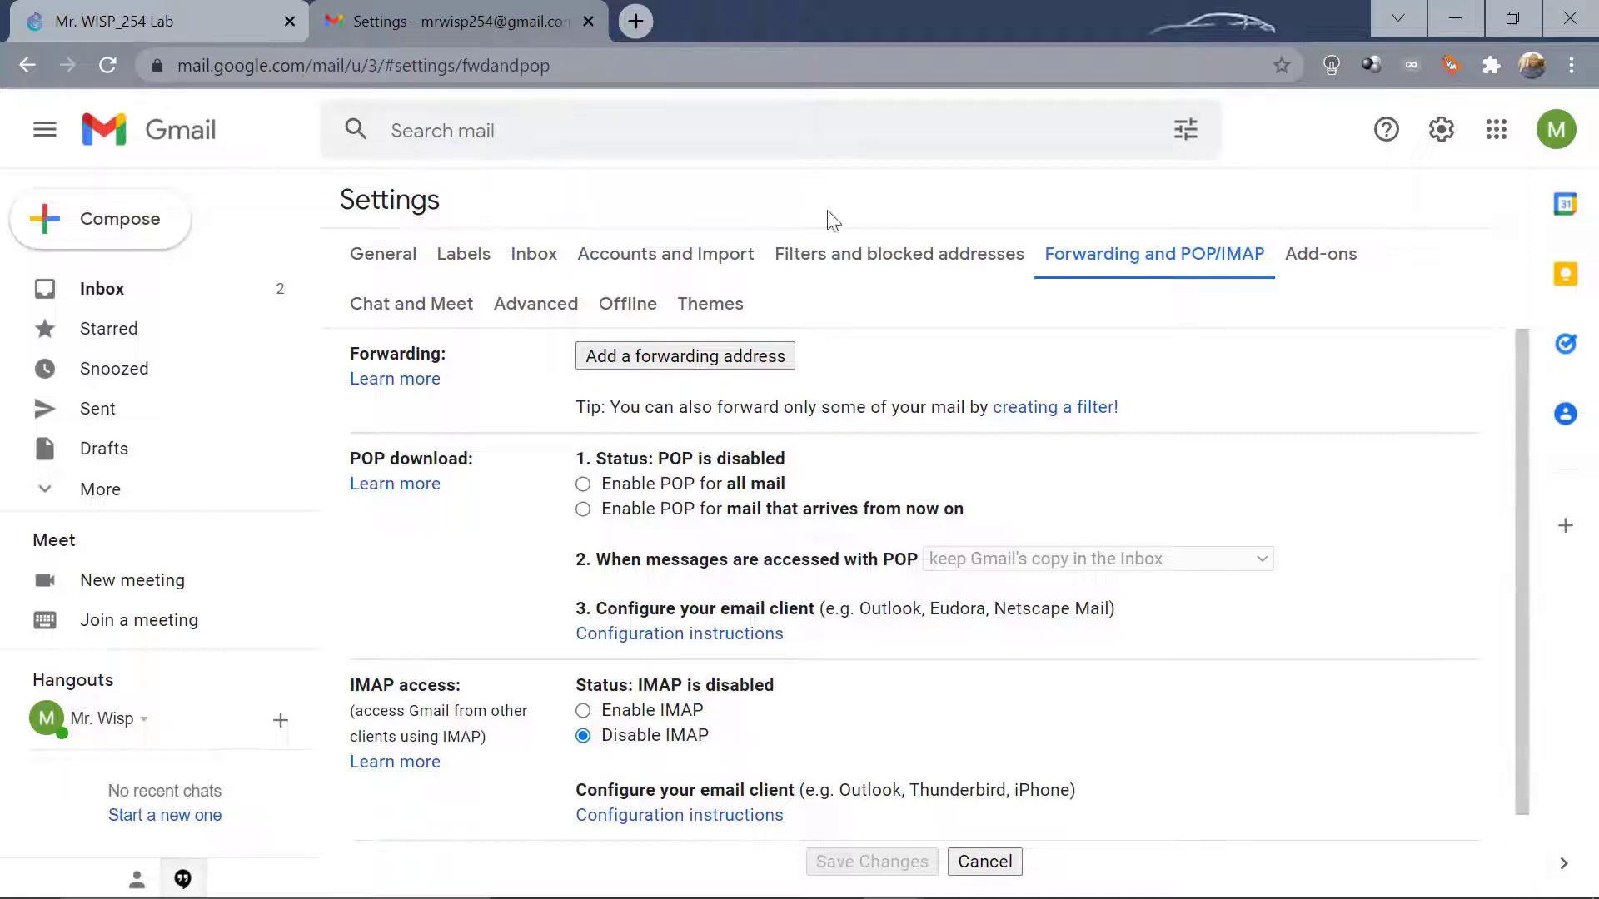
Check that Less secure app access is ON in Google Account Security, then return to the inbox.
{"action": "left_click", "coordinate": [1556, 132]}
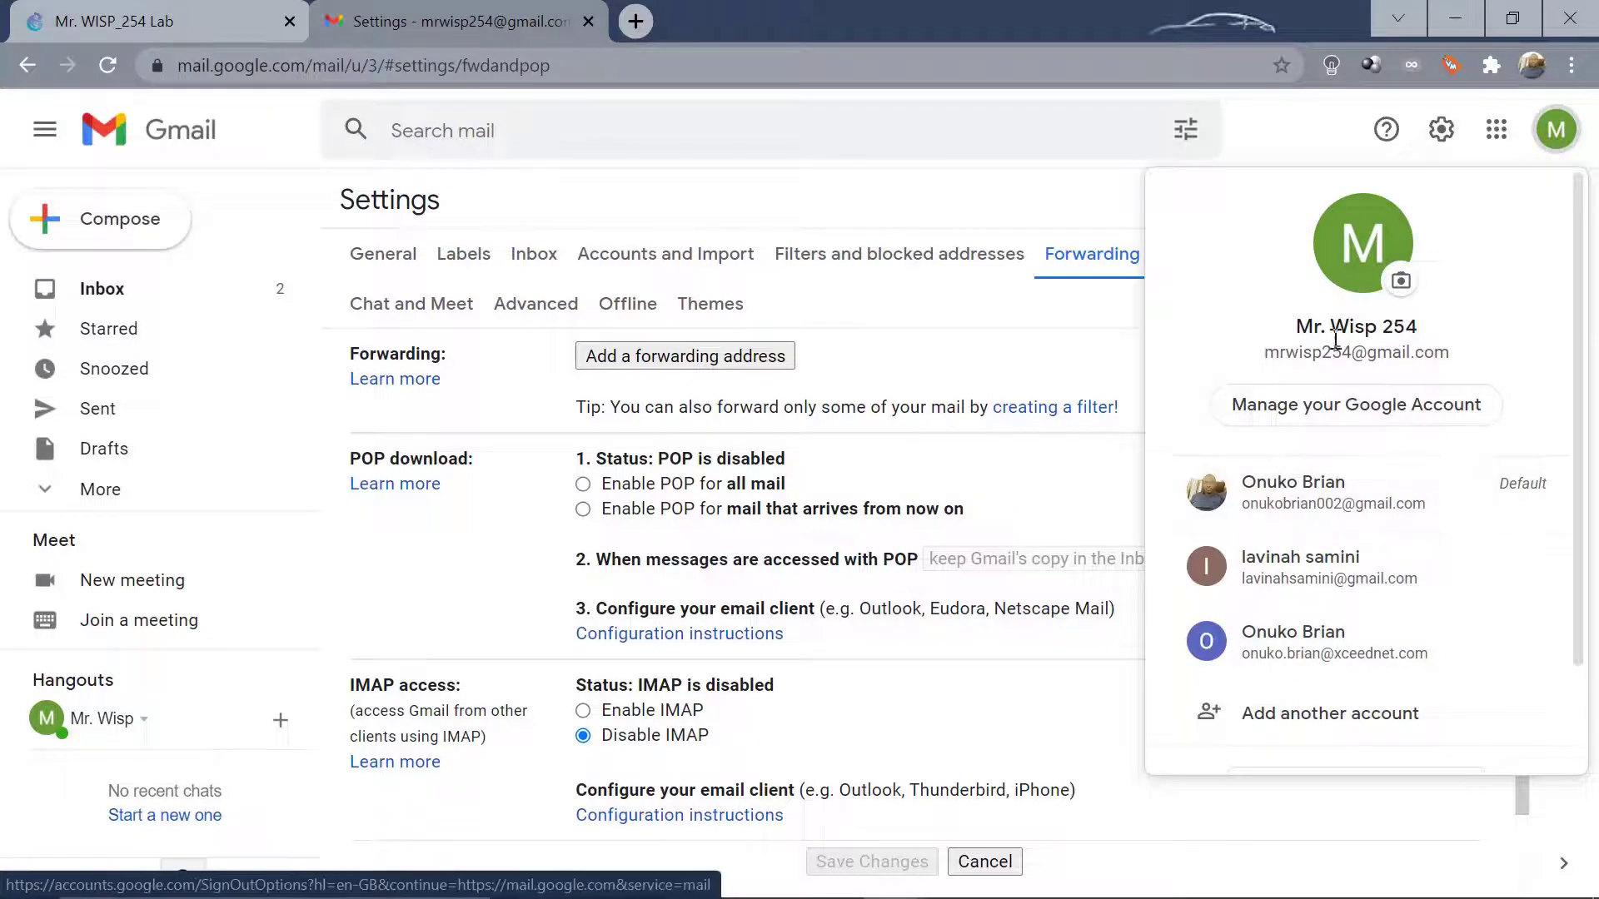
{"action": "left_click", "coordinate": [1321, 414]}
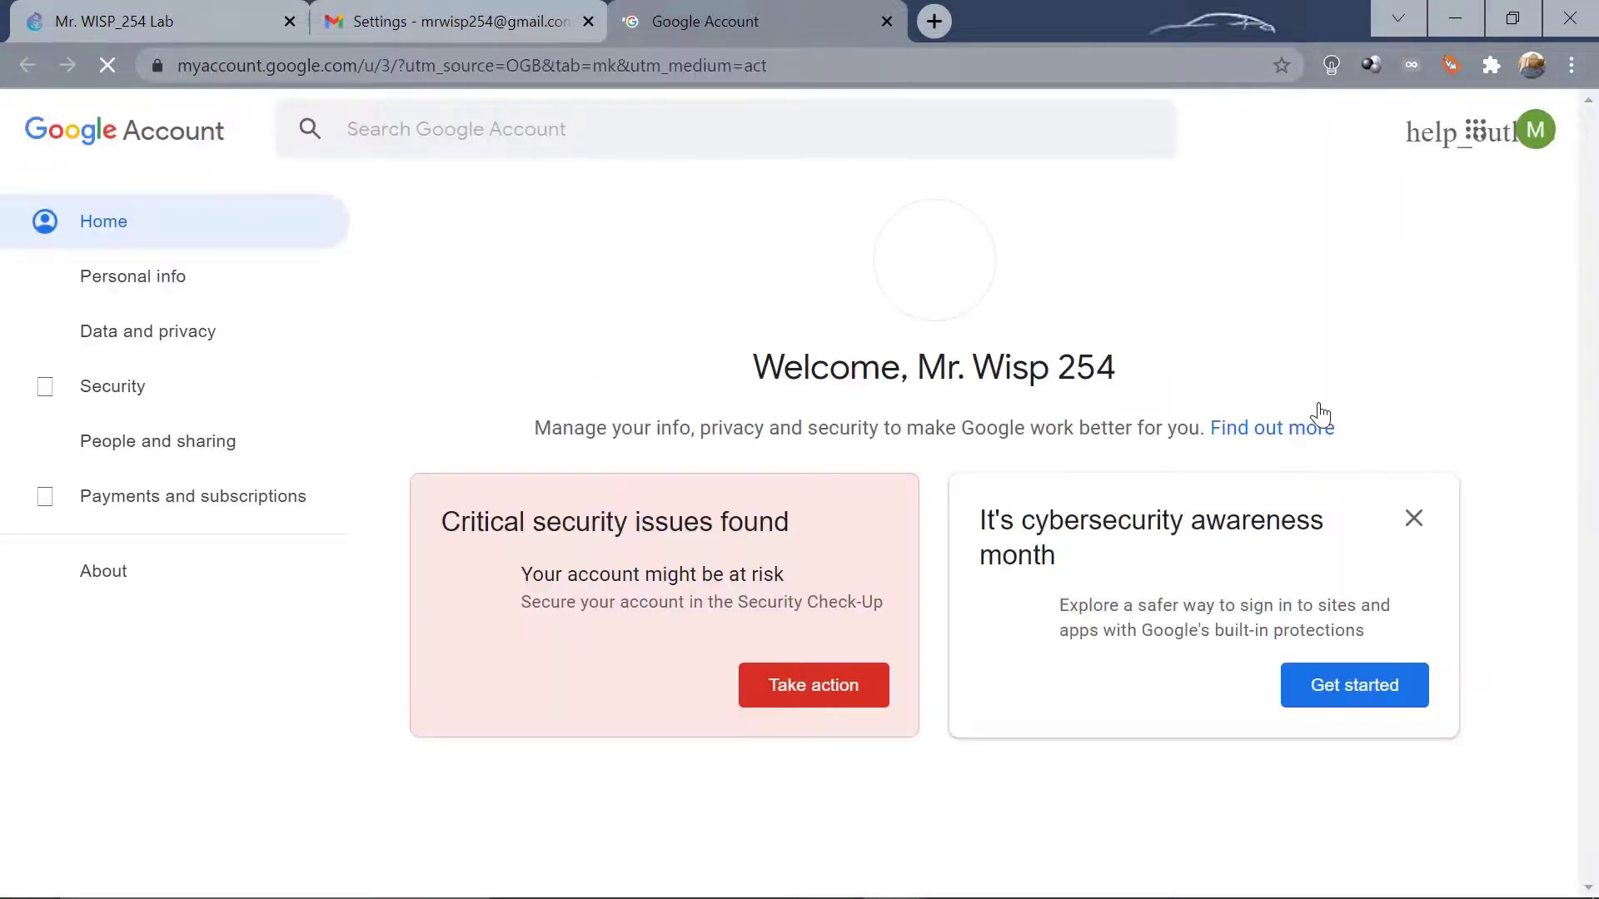
{"action": "left_click", "coordinate": [117, 398]}
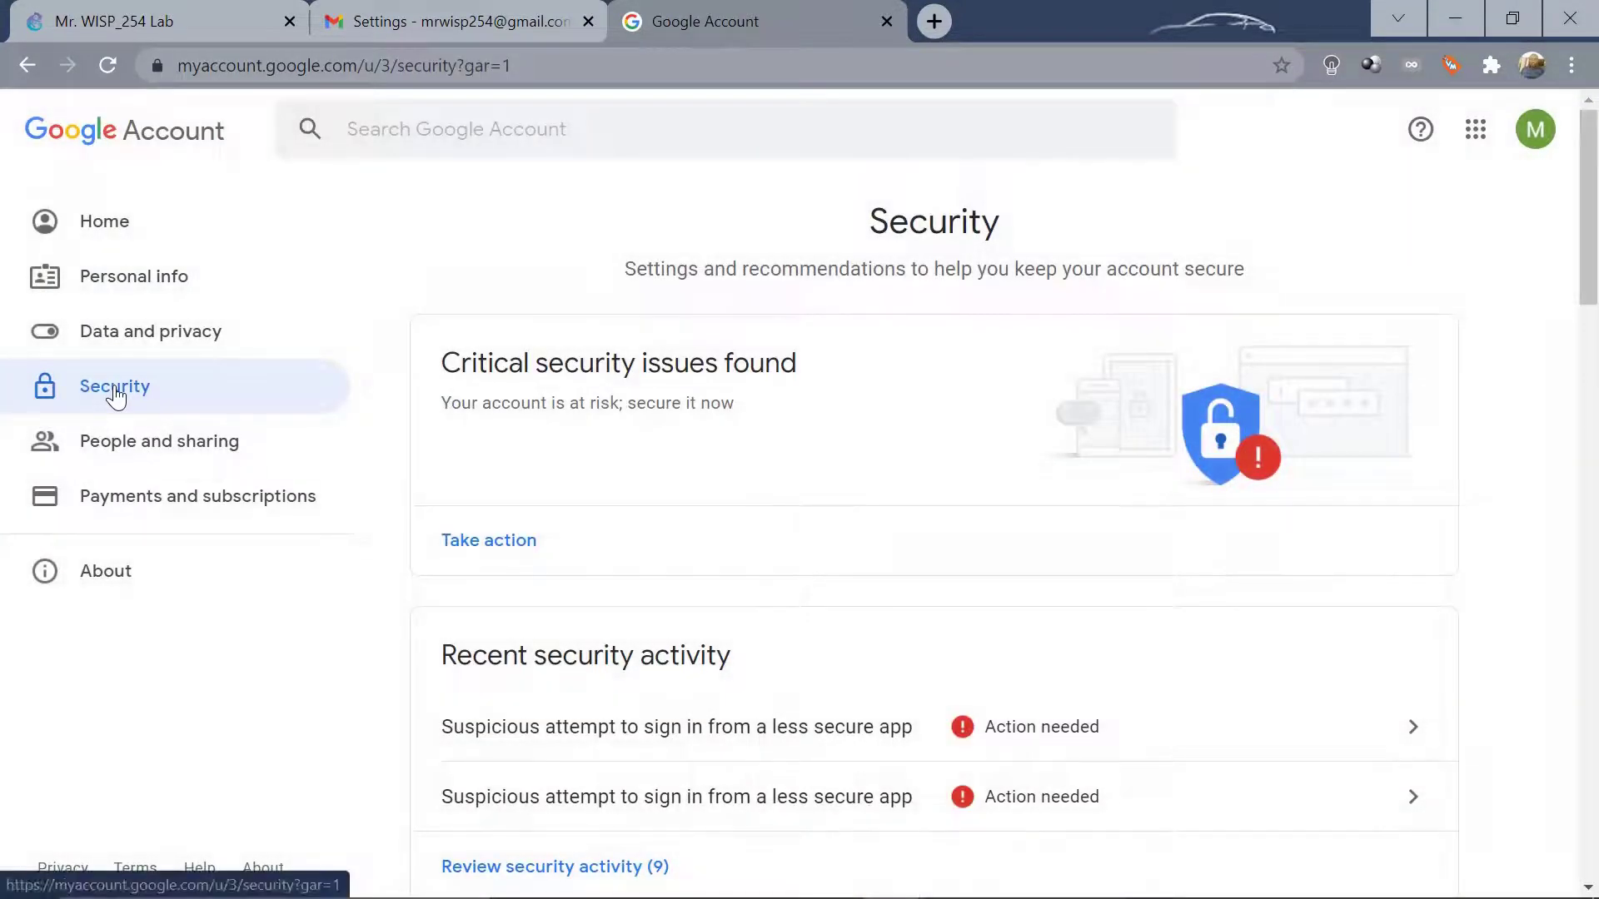
{"action": "scroll", "coordinate": [116, 397], "scroll_direction": "down", "scroll_amount": 4}
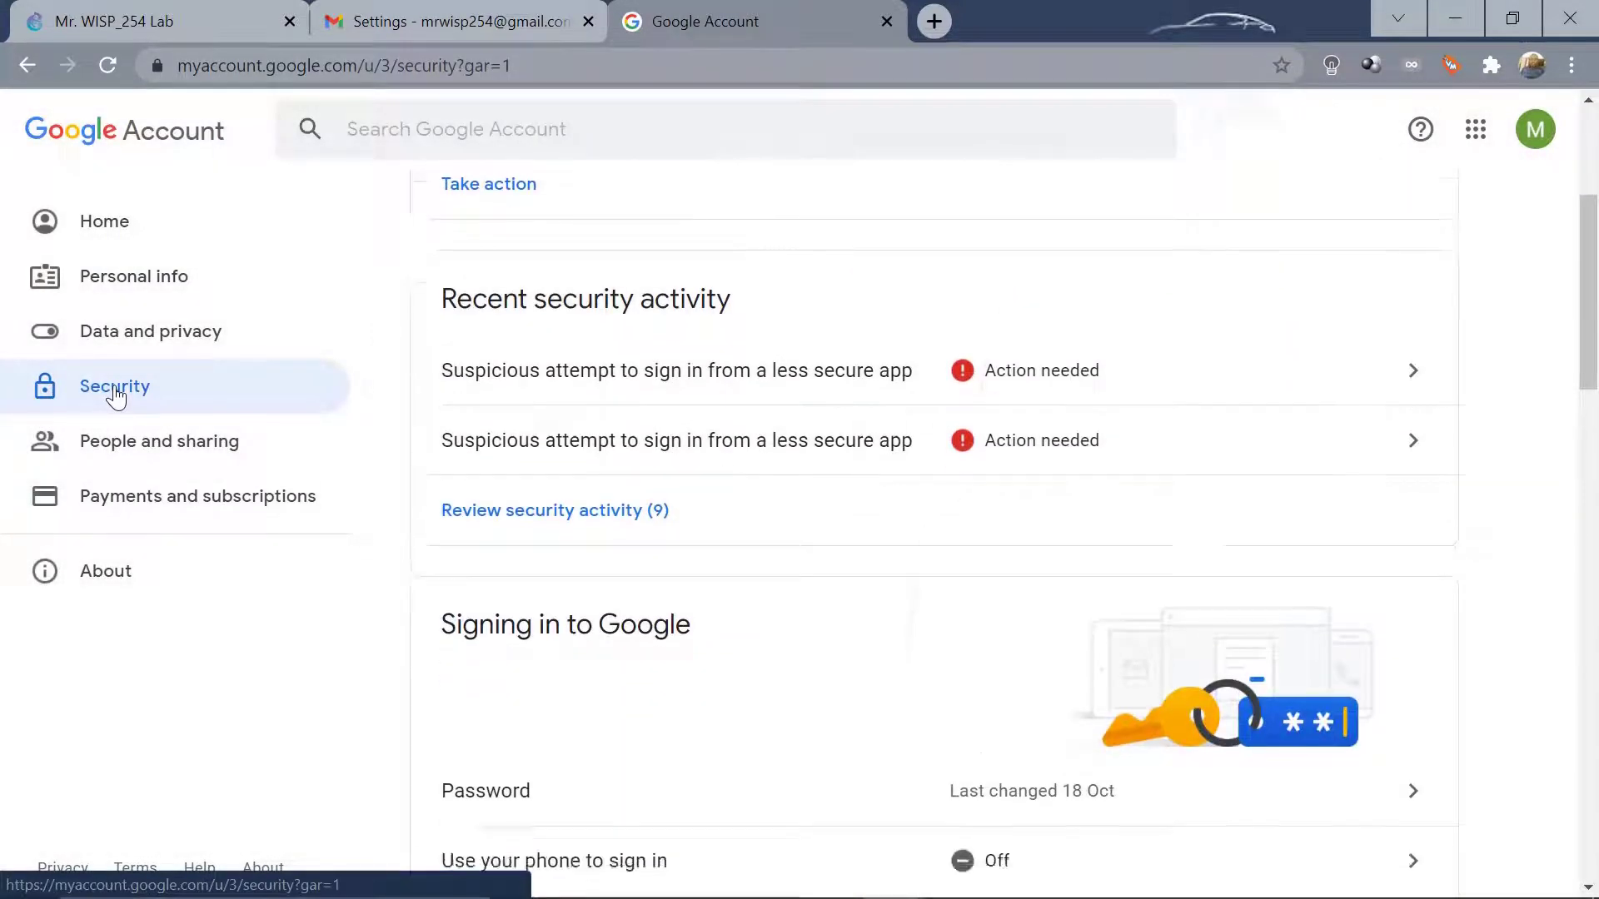
{"action": "scroll", "coordinate": [116, 397], "scroll_direction": "down", "scroll_amount": 15}
{"action": "scroll", "coordinate": [117, 398], "scroll_direction": "up", "scroll_amount": 1}
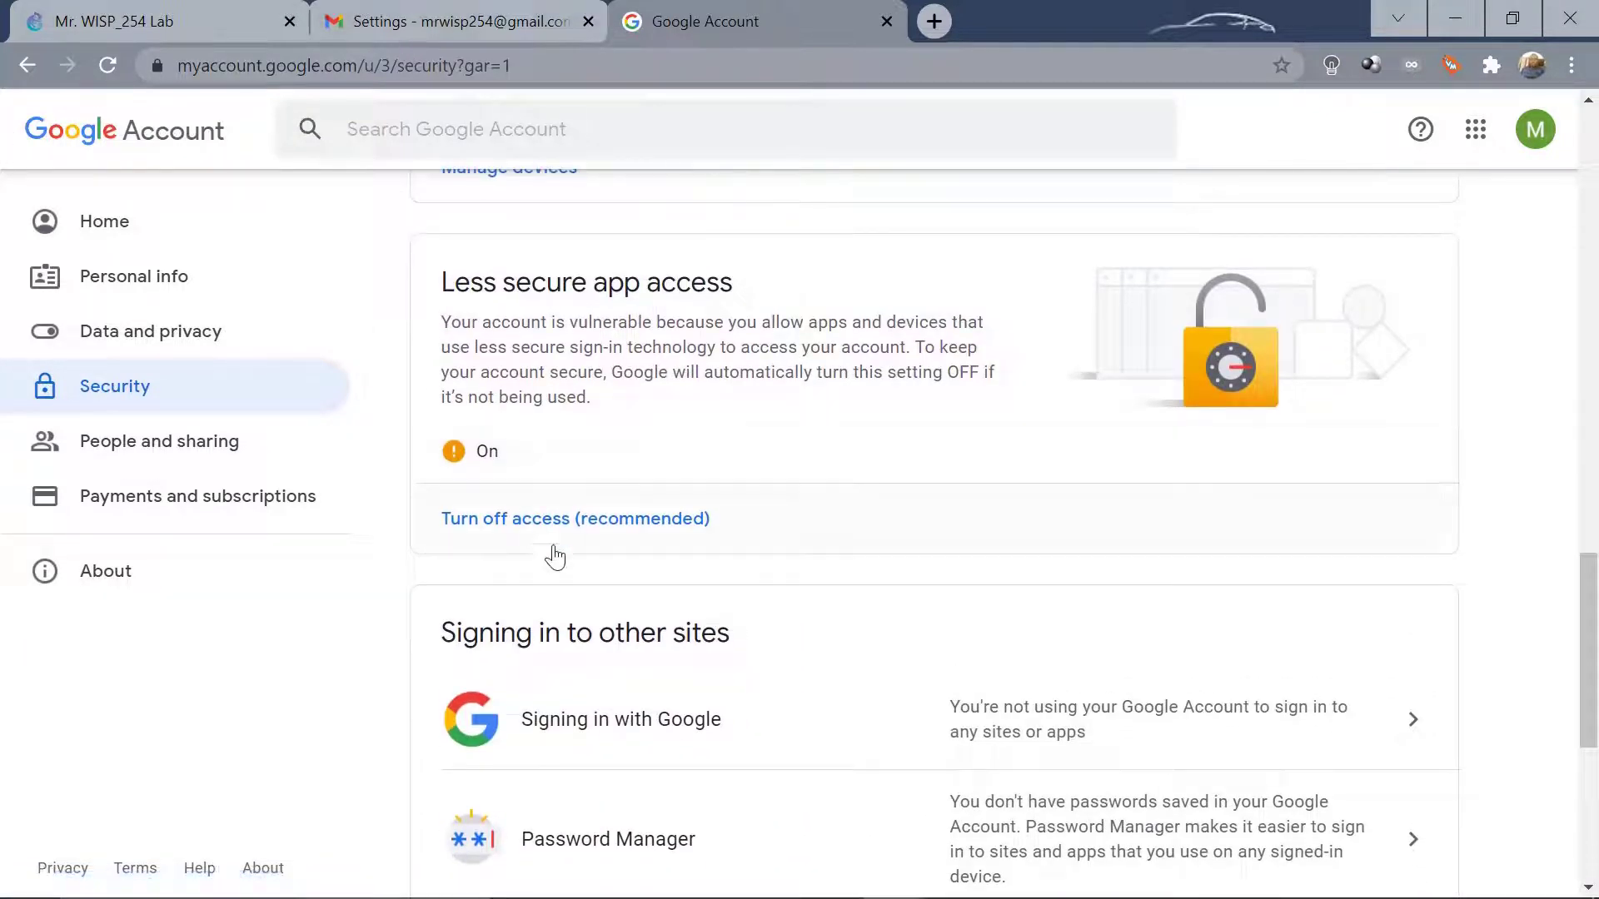
{"action": "left_click", "coordinate": [556, 520]}
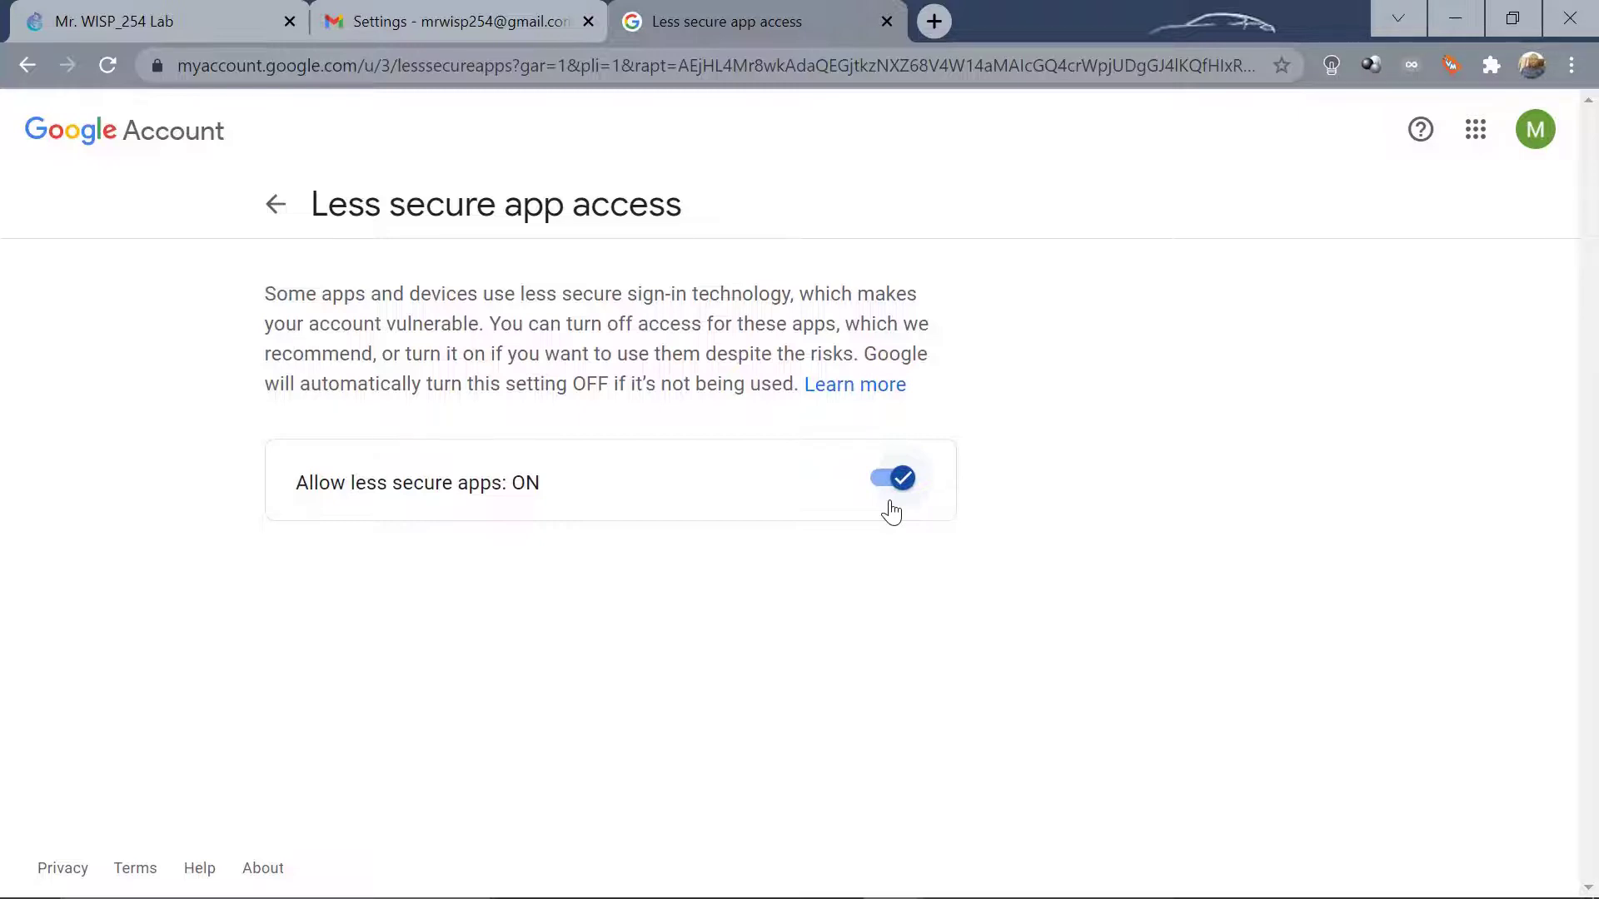
{"action": "left_click", "coordinate": [886, 21]}
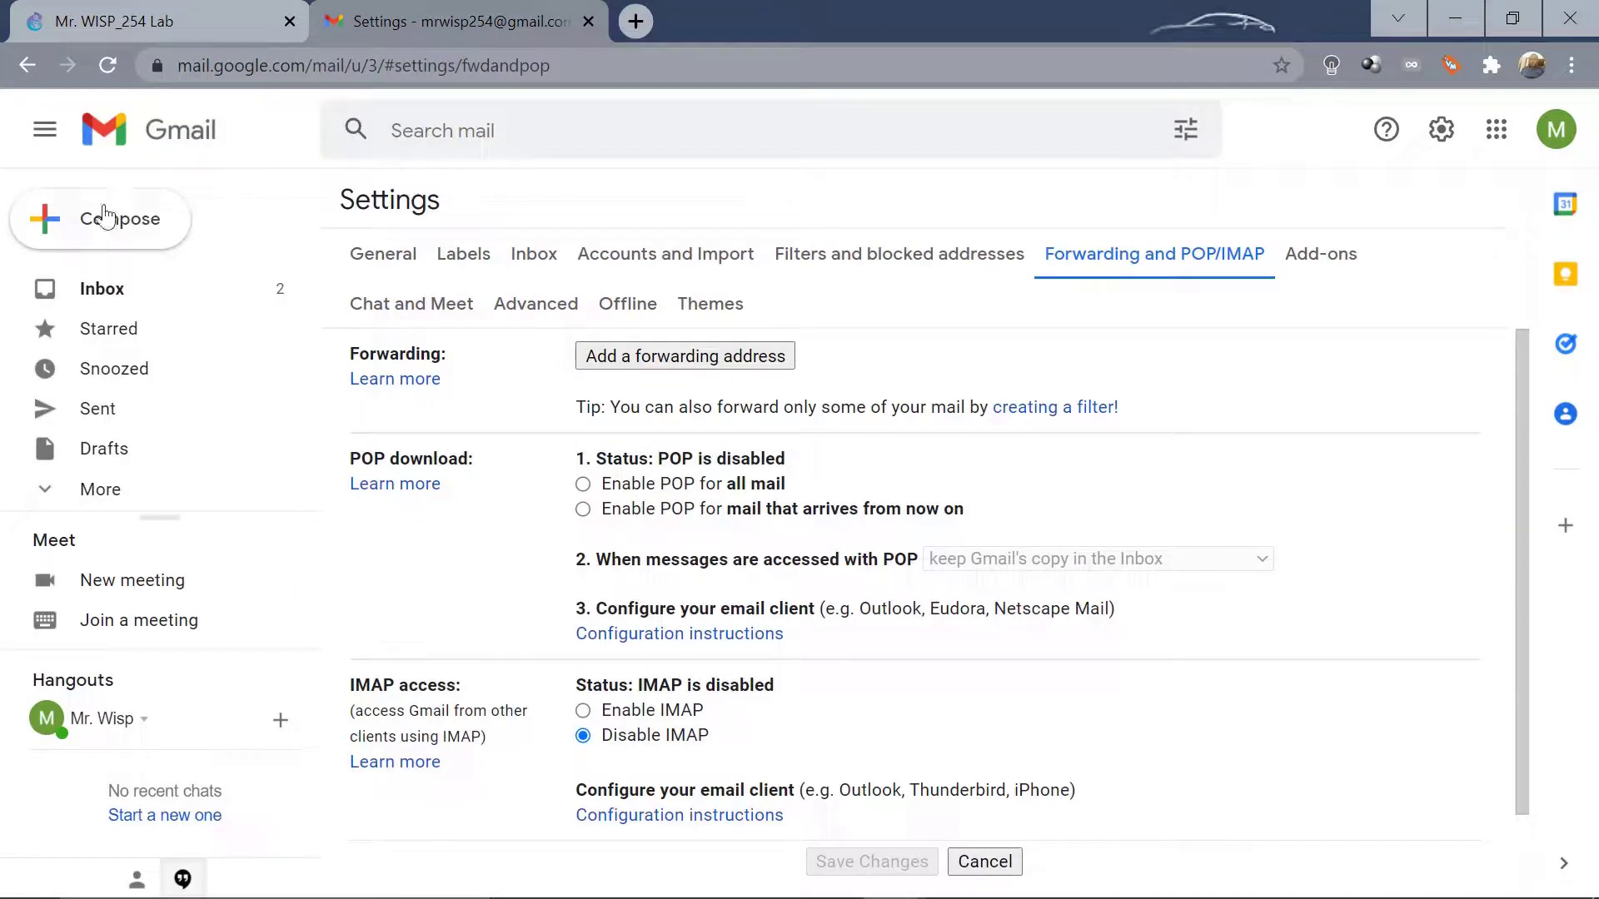
{"action": "left_click", "coordinate": [78, 293]}
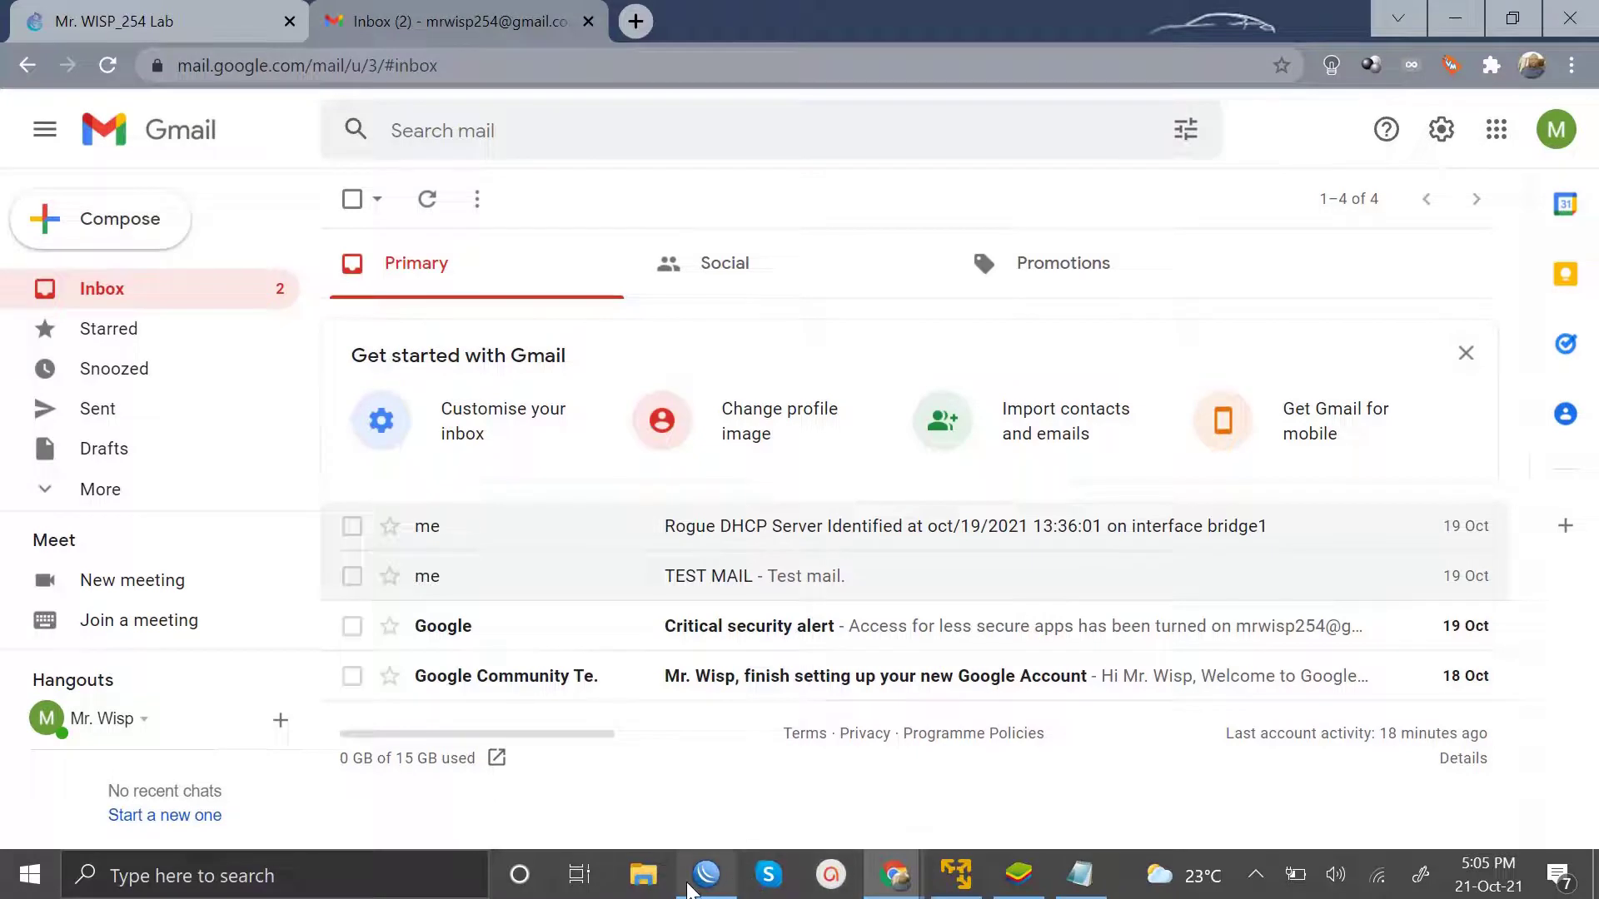
Open WinBox's Send Email form and enter the Gmail account as recipient.
{"action": "mouse_move", "coordinate": [688, 889]}
{"action": "left_click", "coordinate": [691, 778]}
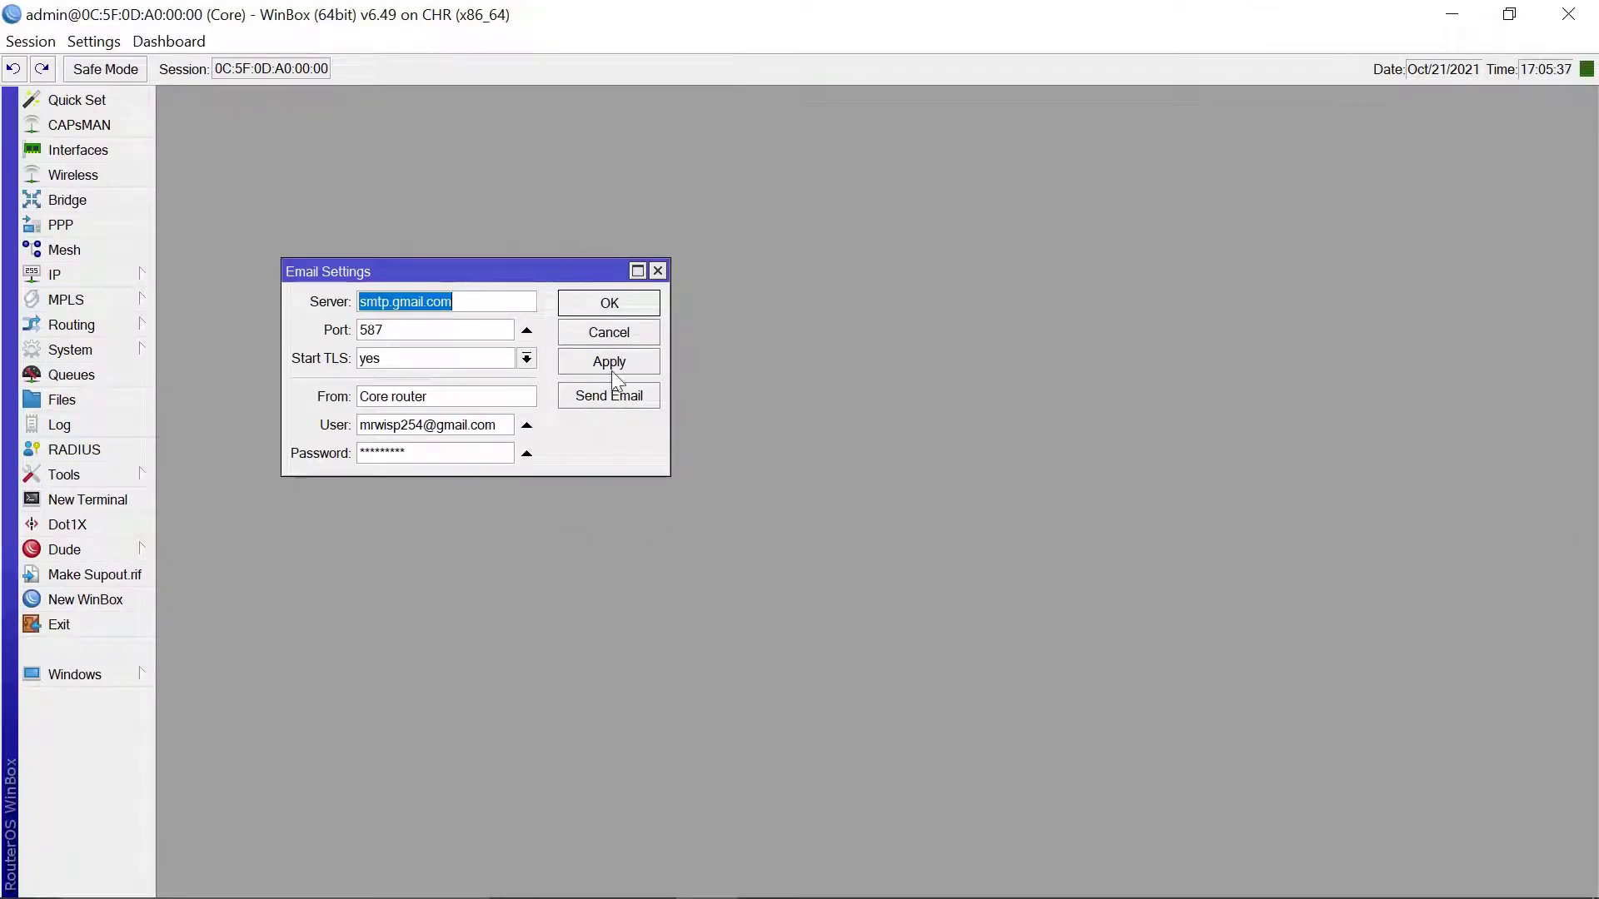
{"action": "left_click", "coordinate": [605, 397]}
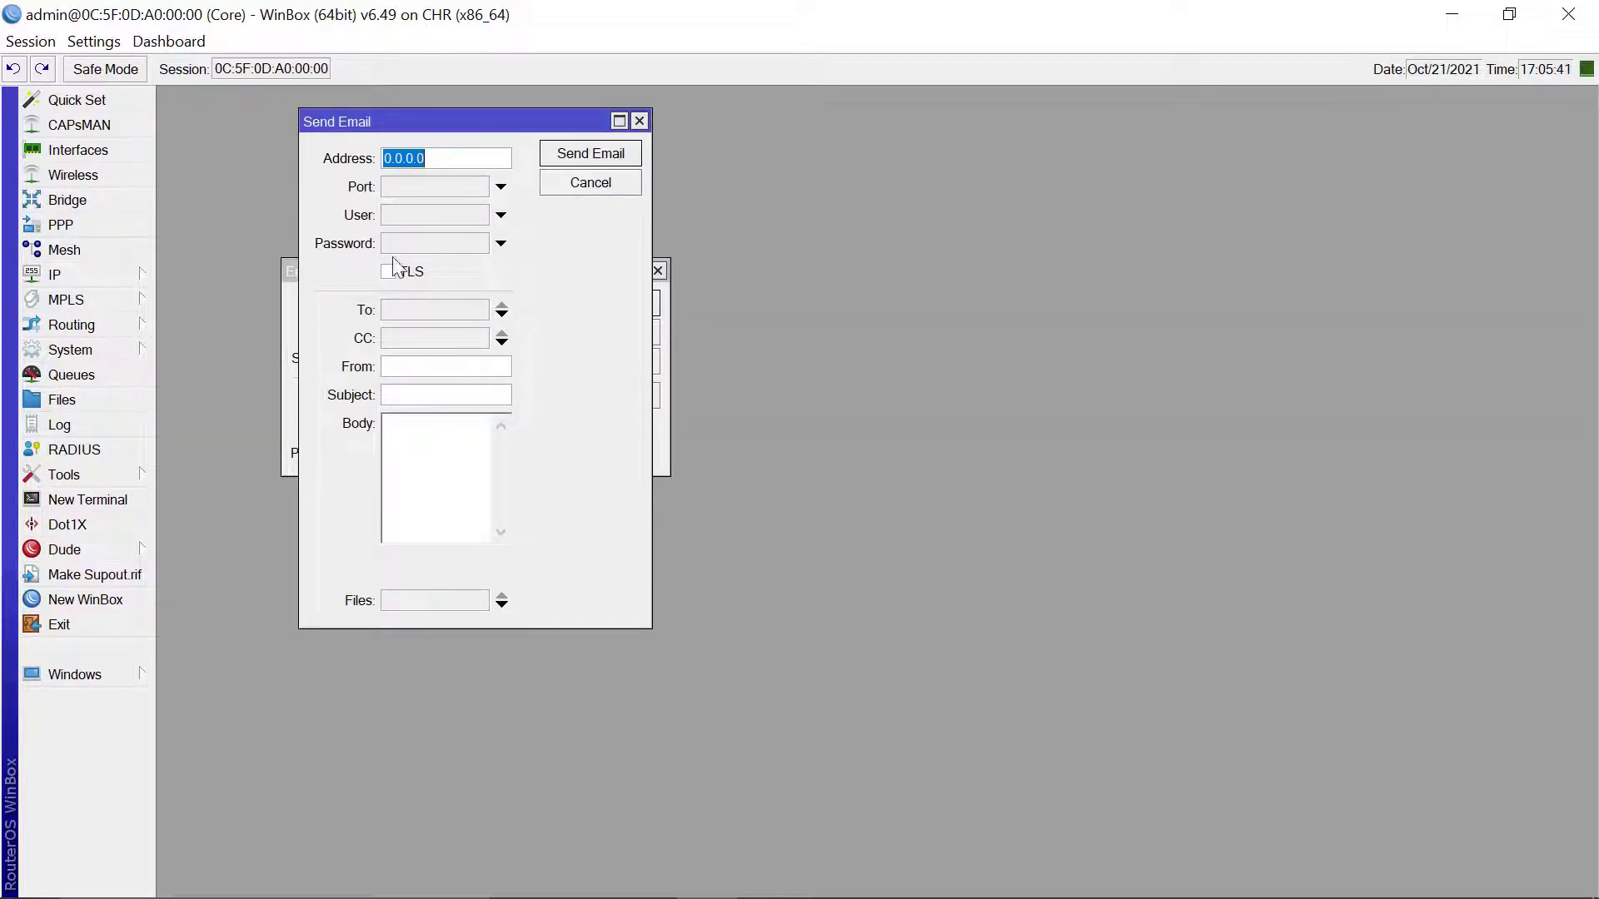
{"action": "left_click", "coordinate": [408, 311]}
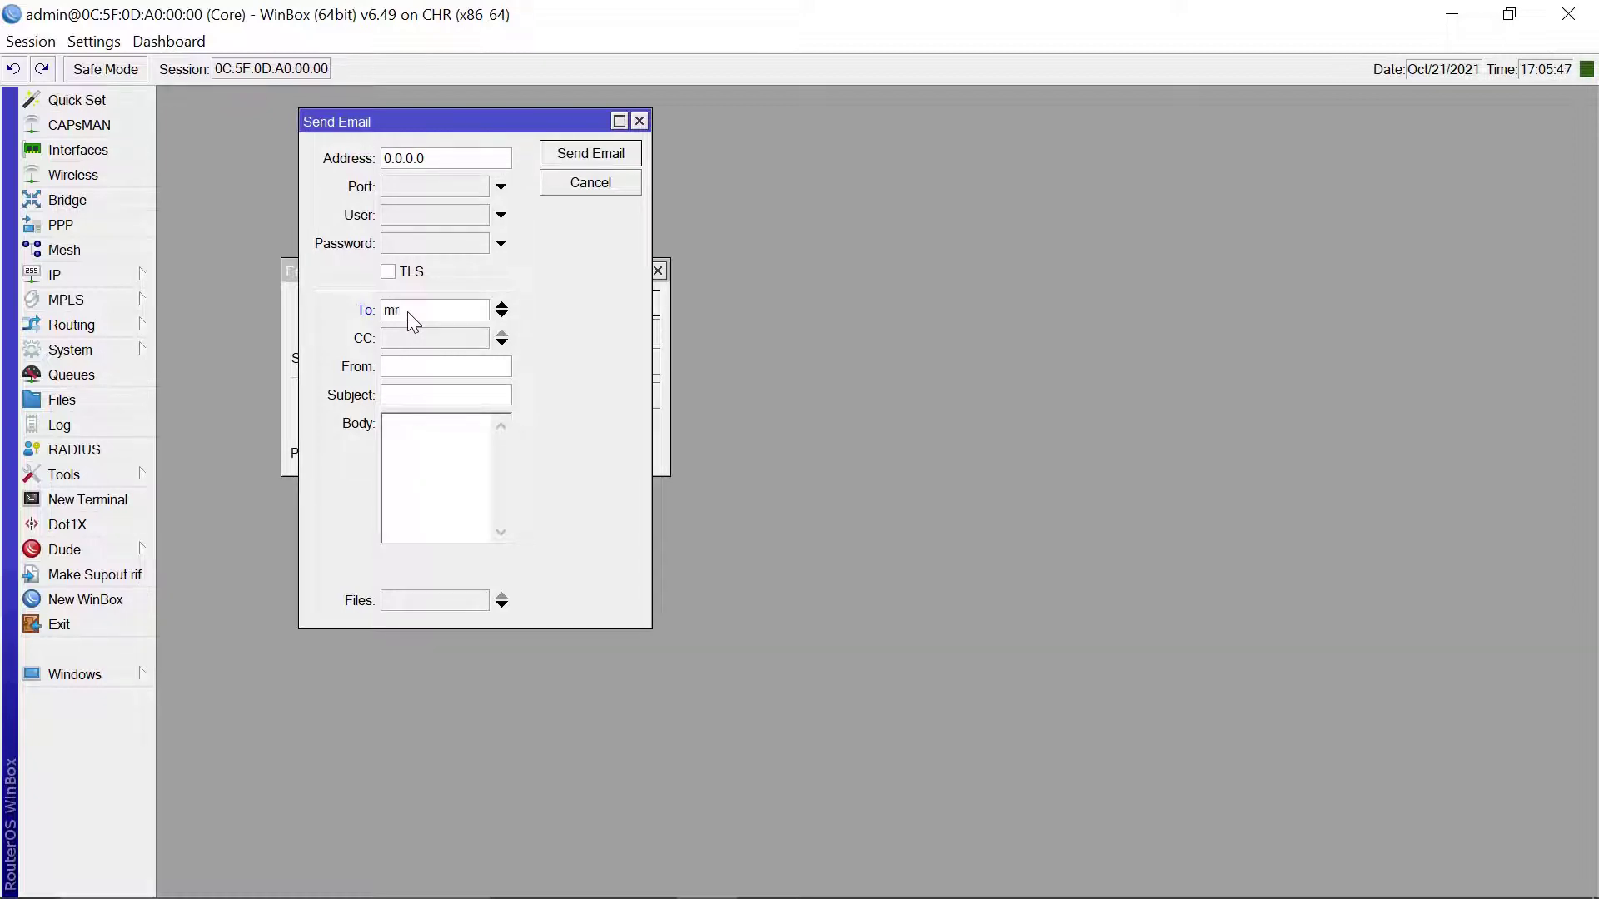
Fill in the Gmail address as sender, subject 'Test Mail.' and body 'Test mail'.
{"action": "left_click", "coordinate": [421, 373]}
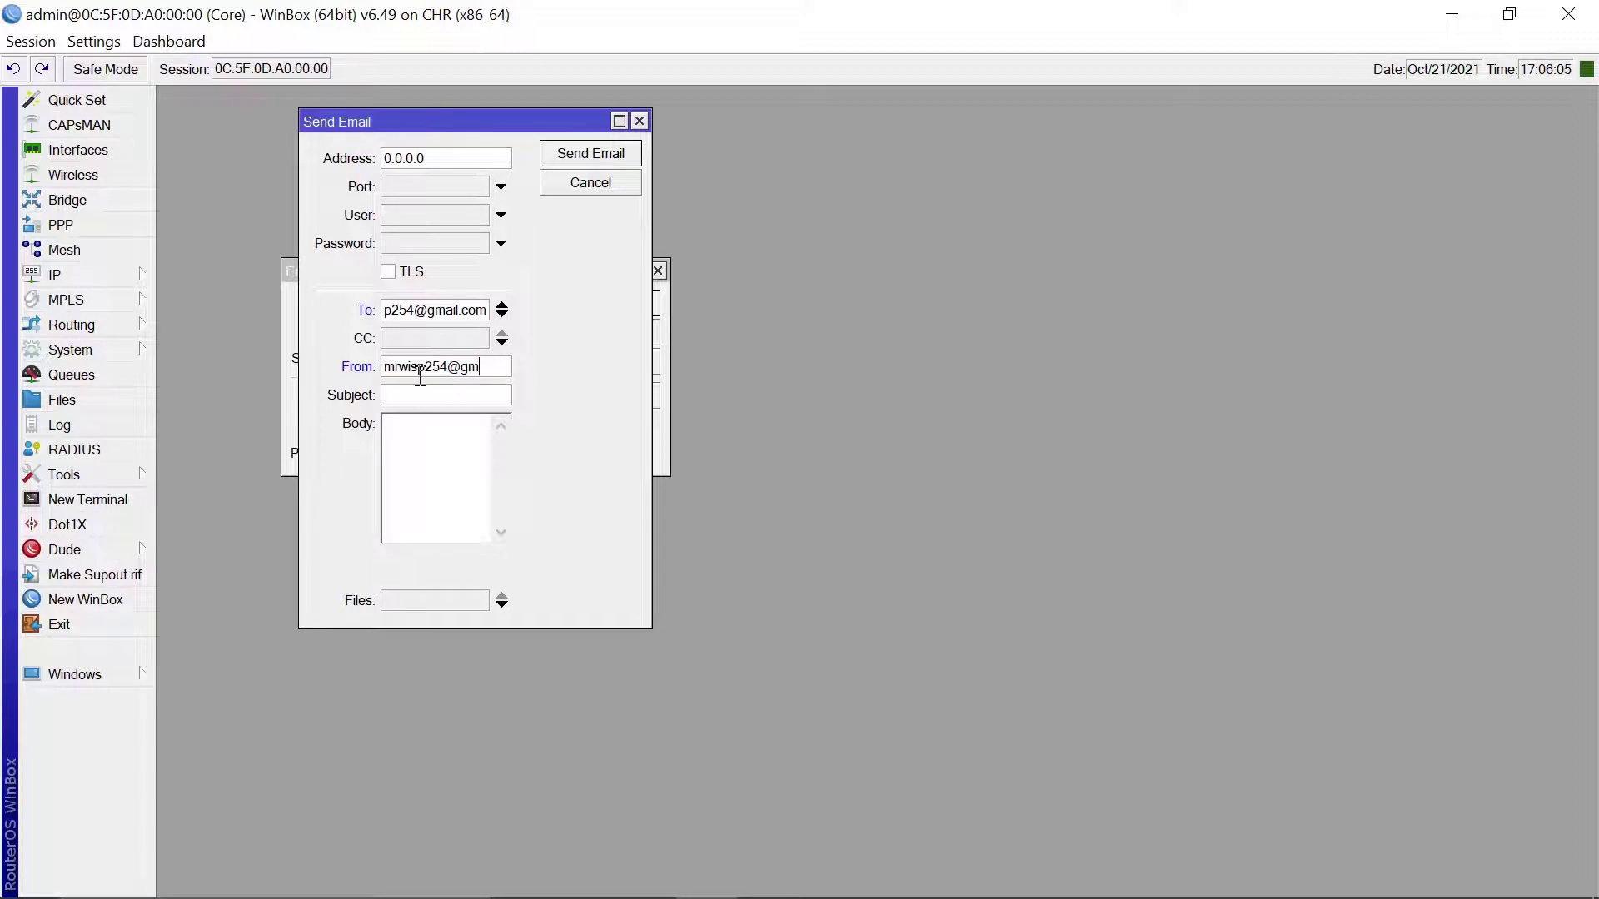
{"action": "left_click", "coordinate": [440, 397]}
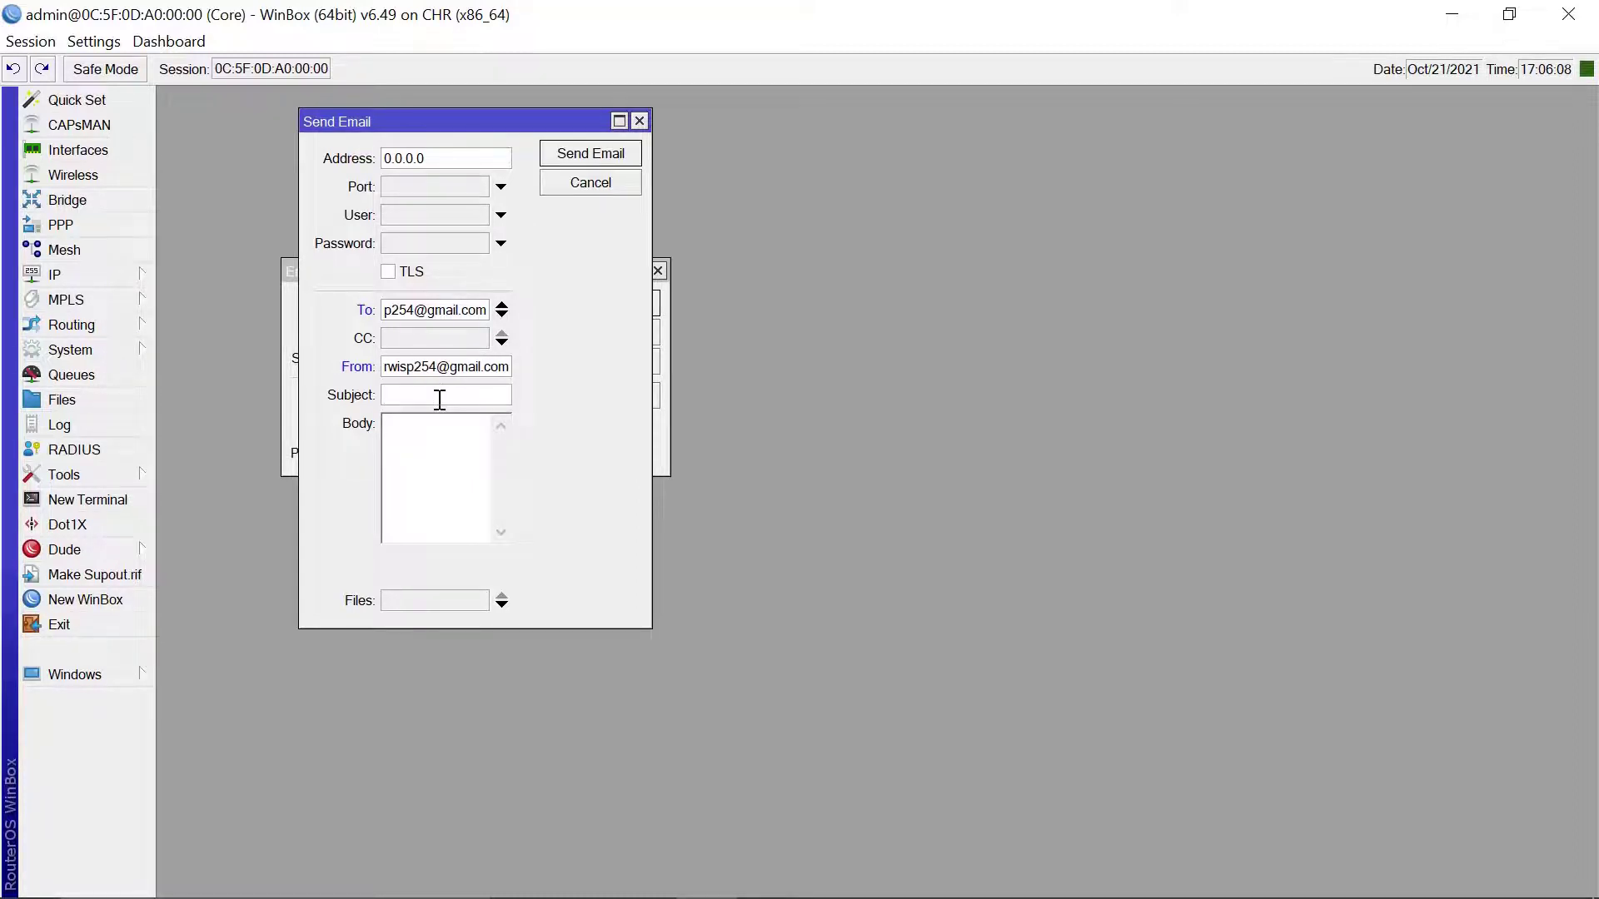
{"action": "type", "text": "Test Mail."}
{"action": "left_click", "coordinate": [420, 460]}
{"action": "type", "text": "Test mai"}
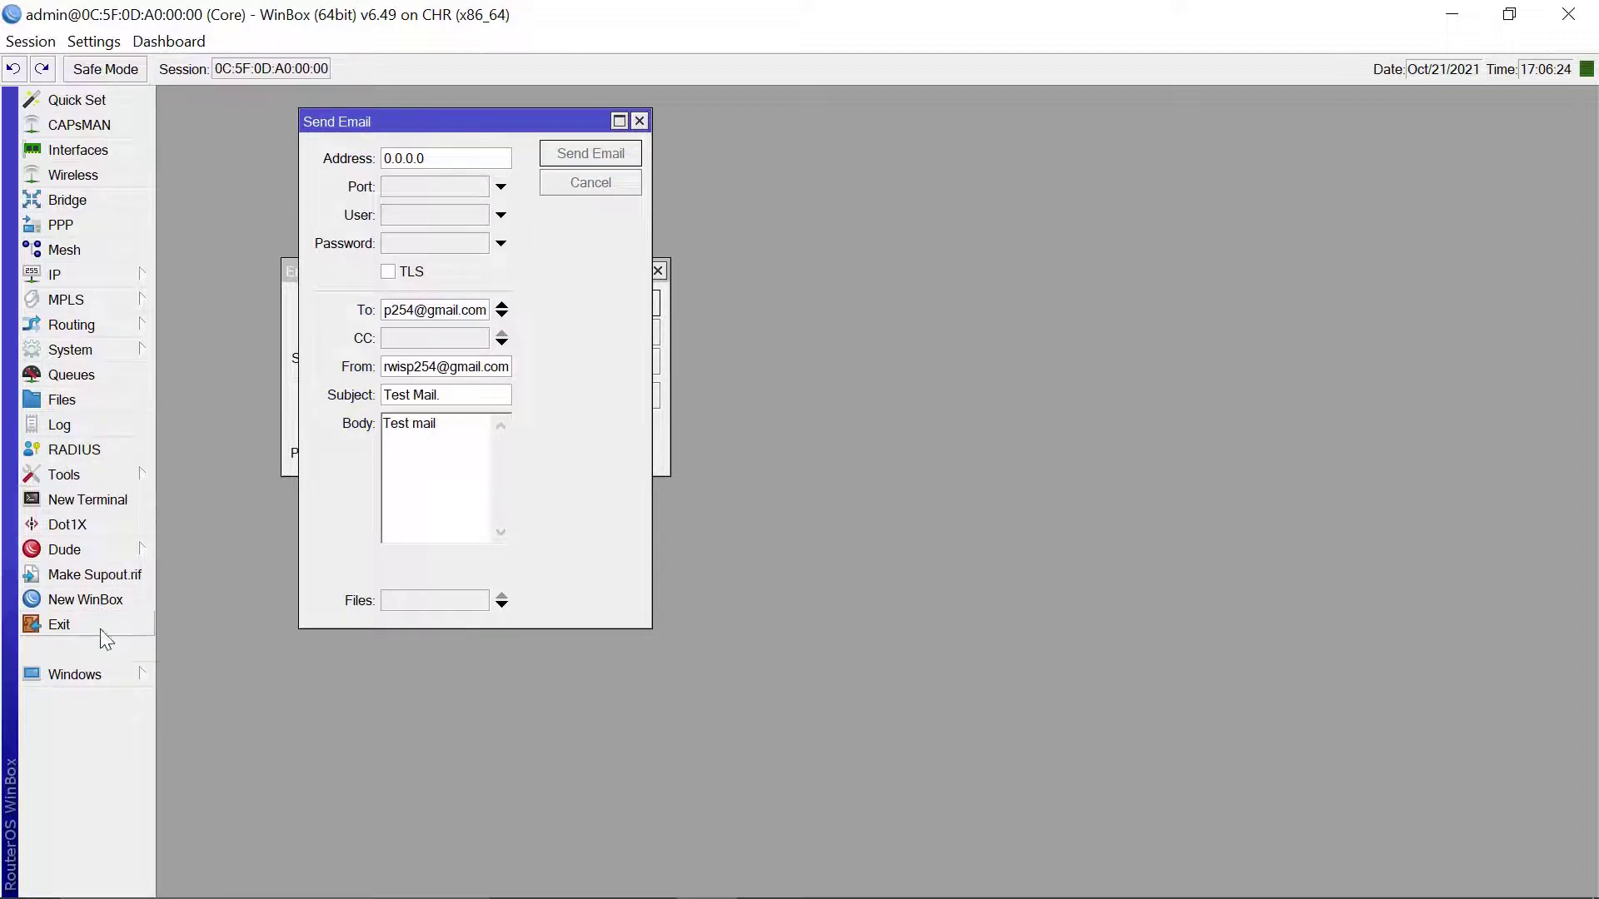
{"action": "left_click", "coordinate": [81, 423]}
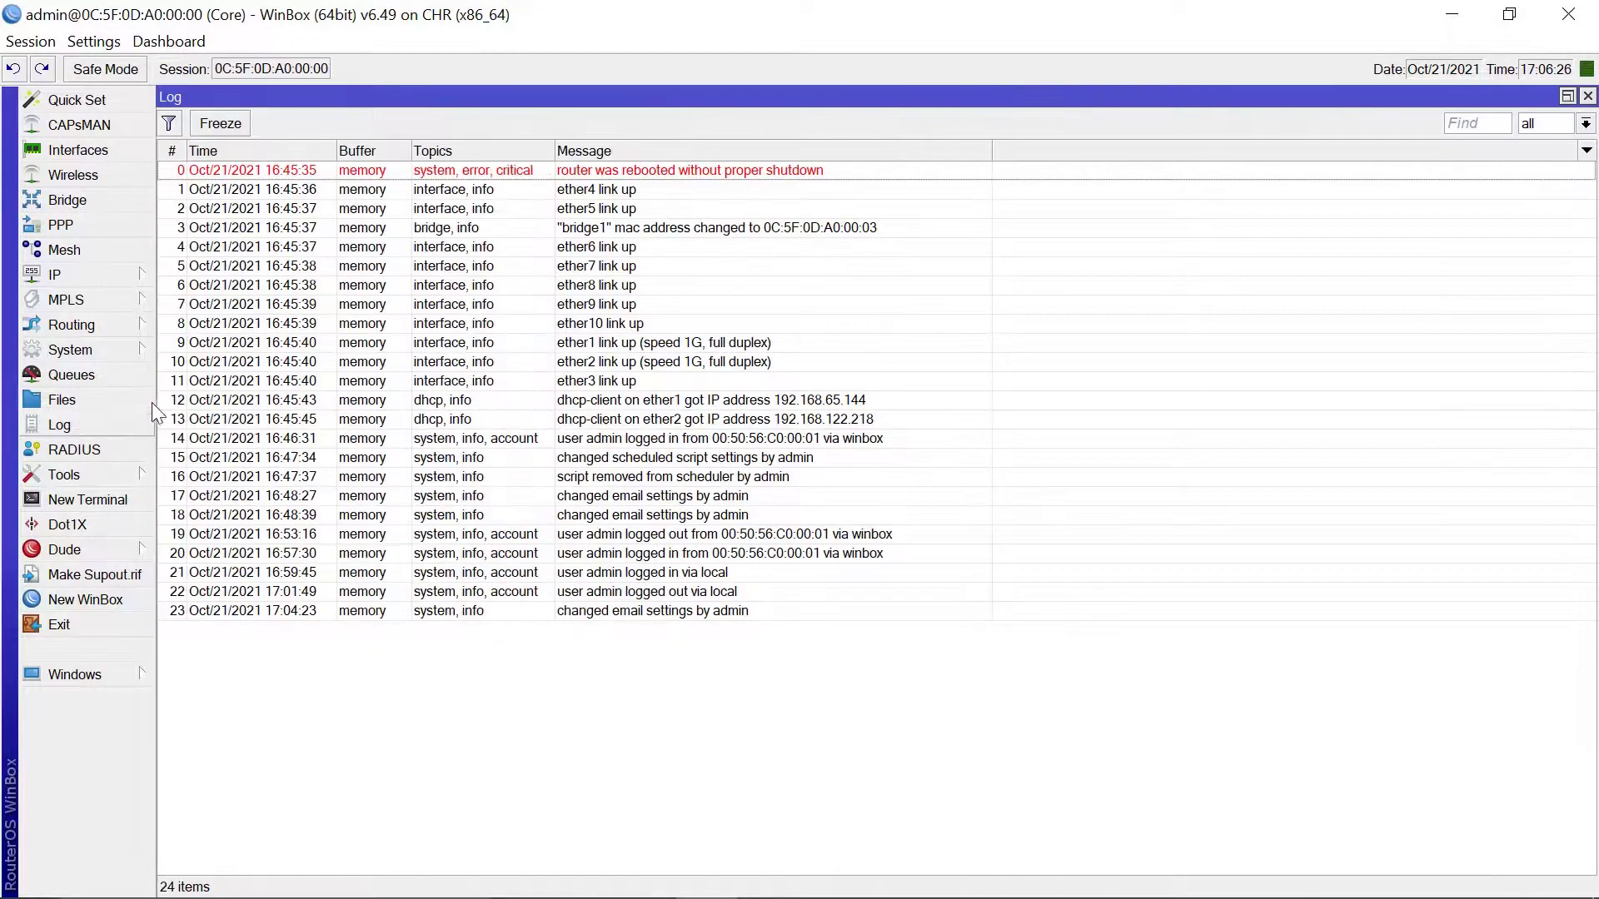
Maximise the Log, select the e-mail 'sent <Test Mail>' entry, and minimise WinBox.
{"action": "left_click", "coordinate": [1570, 96]}
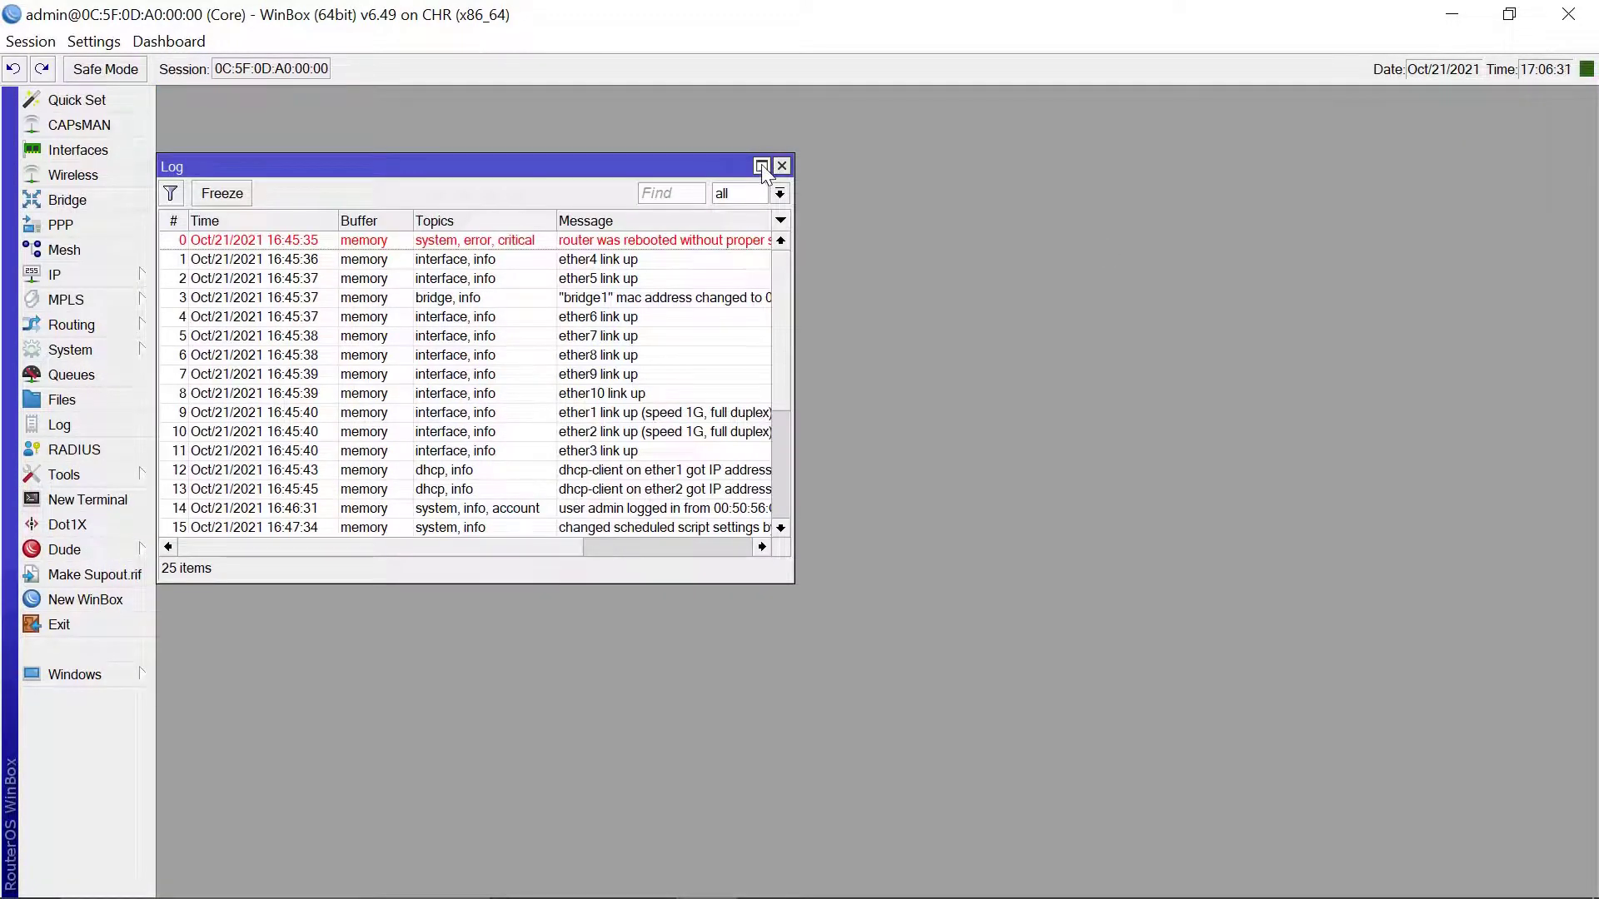
{"action": "left_click", "coordinate": [761, 166]}
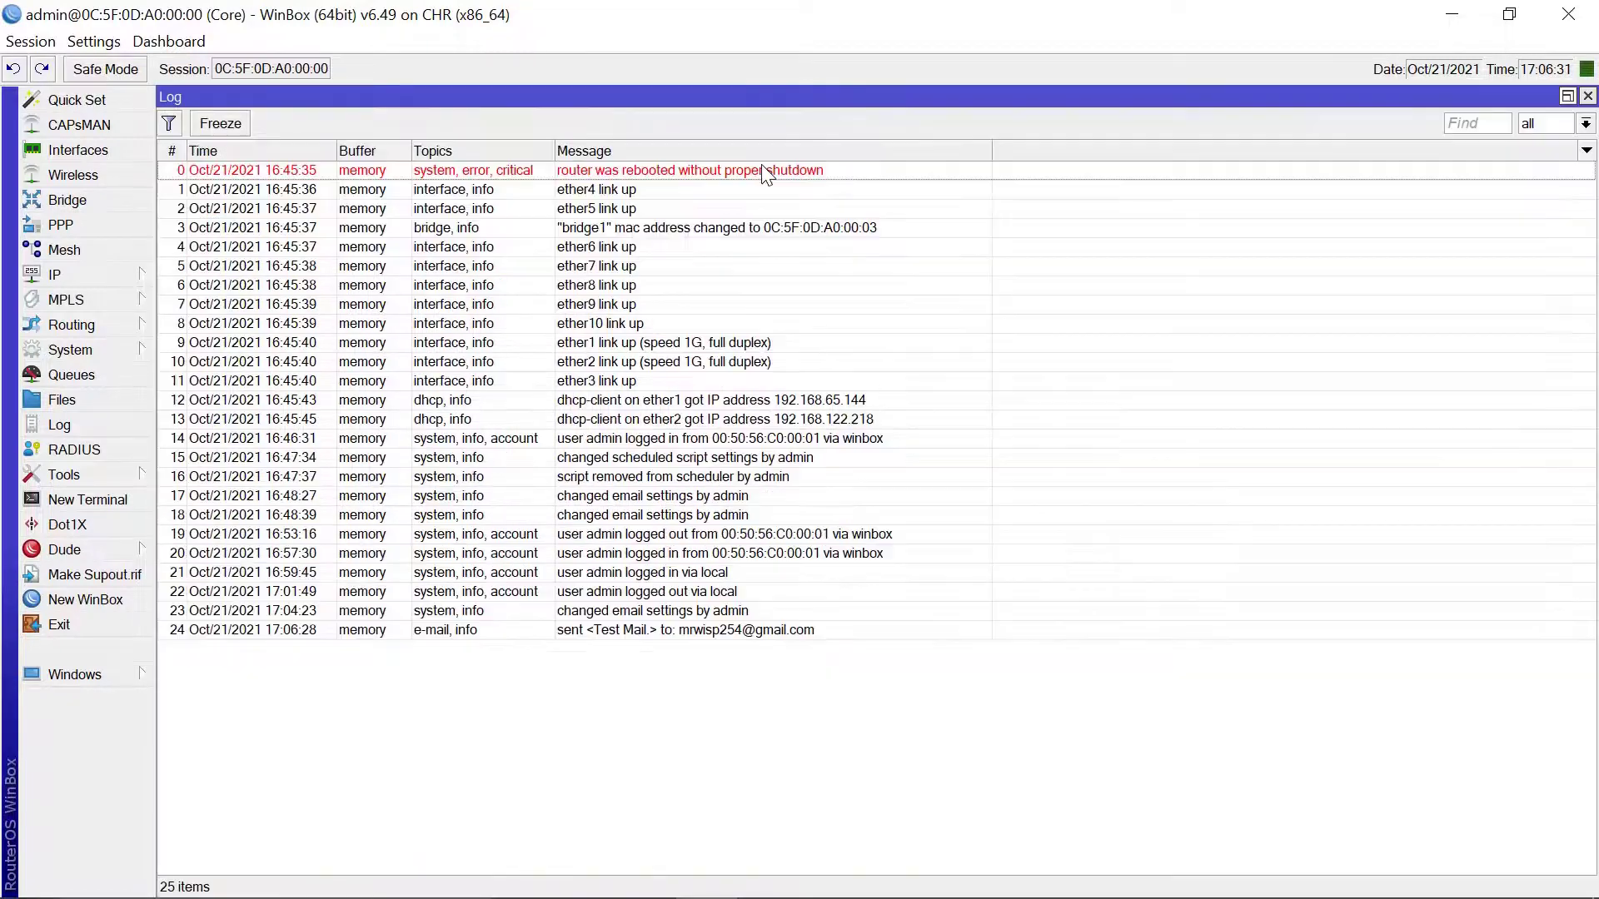
{"action": "left_click", "coordinate": [582, 633]}
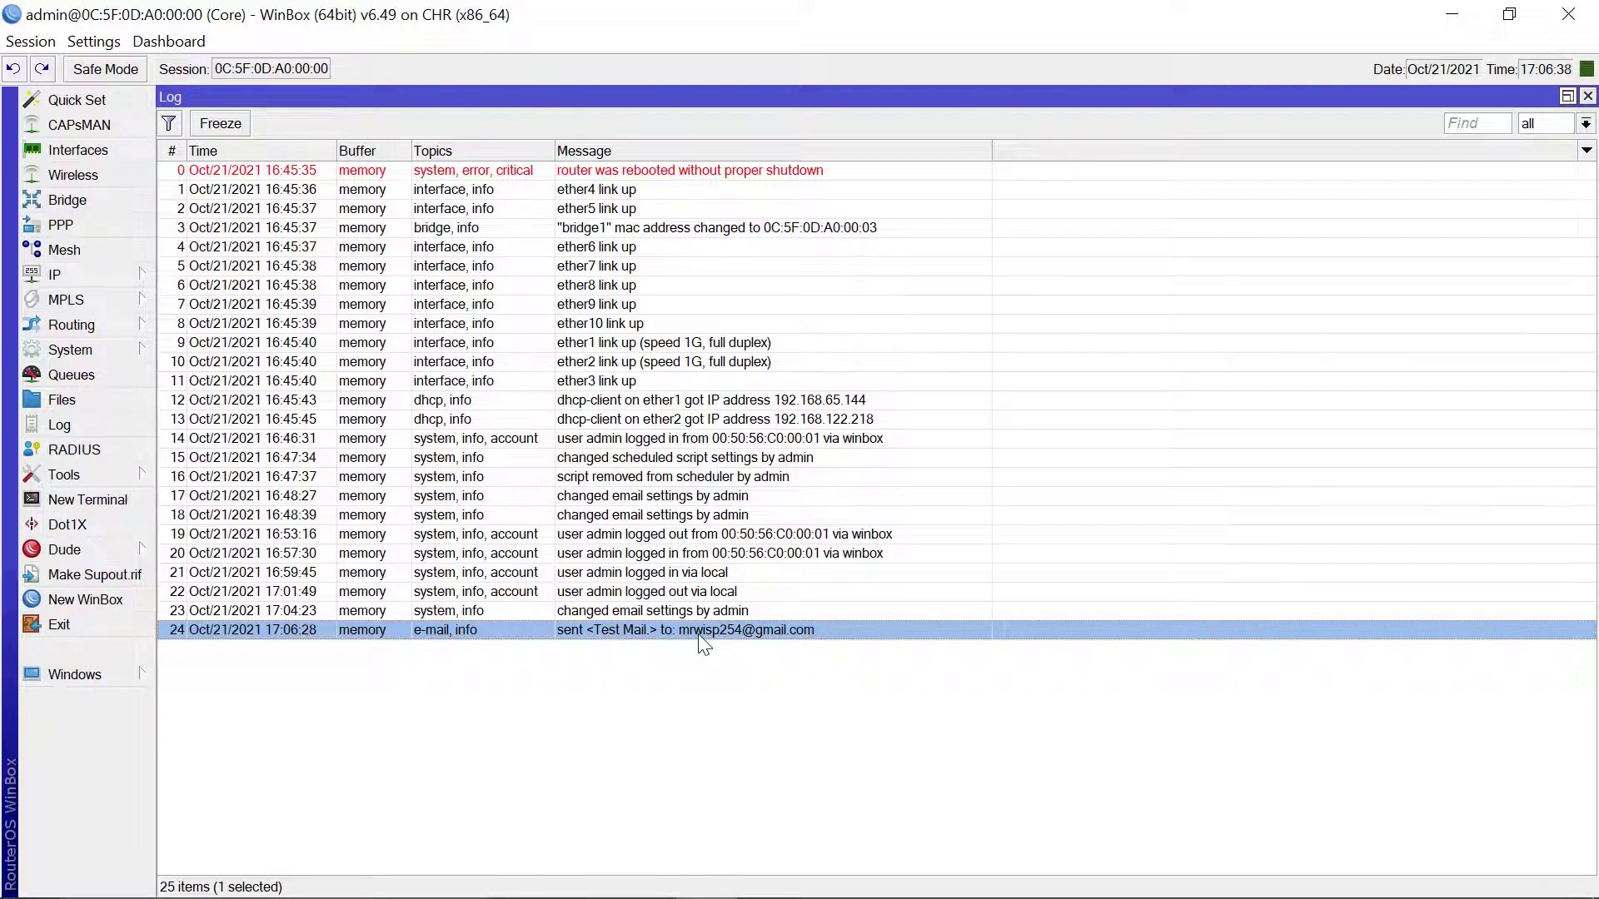
{"action": "left_click", "coordinate": [1454, 13]}
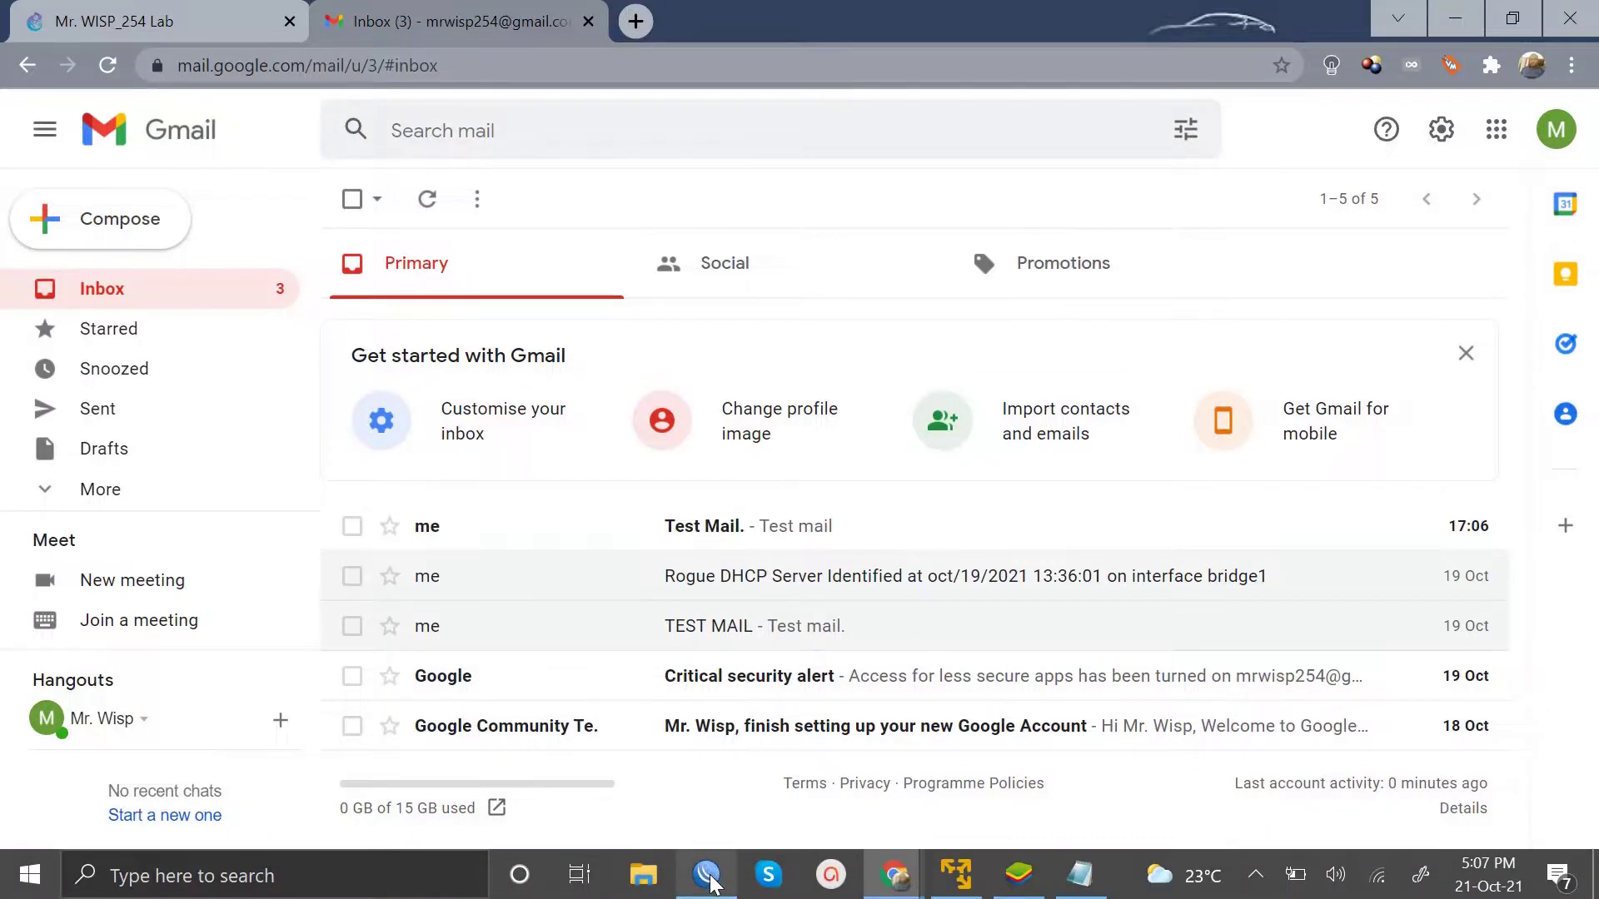
After seeing Test Mail. at the top of the Gmail inbox, bring WinBox back to front.
{"action": "left_click", "coordinate": [707, 876]}
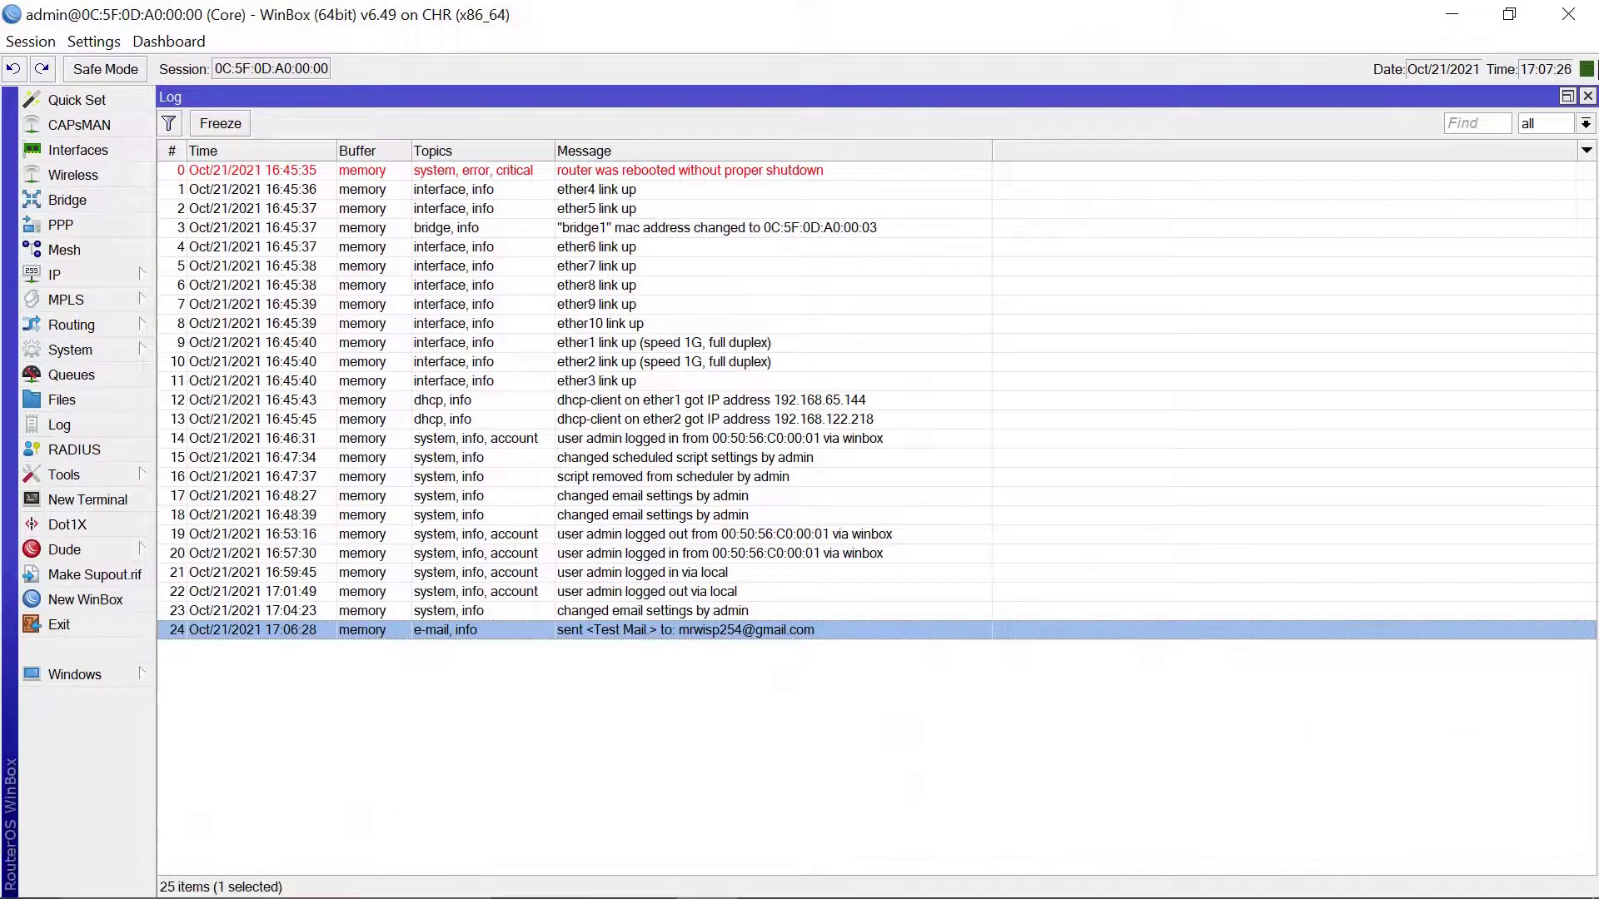
Close the Log window, confirm Email Settings with OK, and open the empty System > Scheduler list.
{"action": "left_click", "coordinate": [1588, 97]}
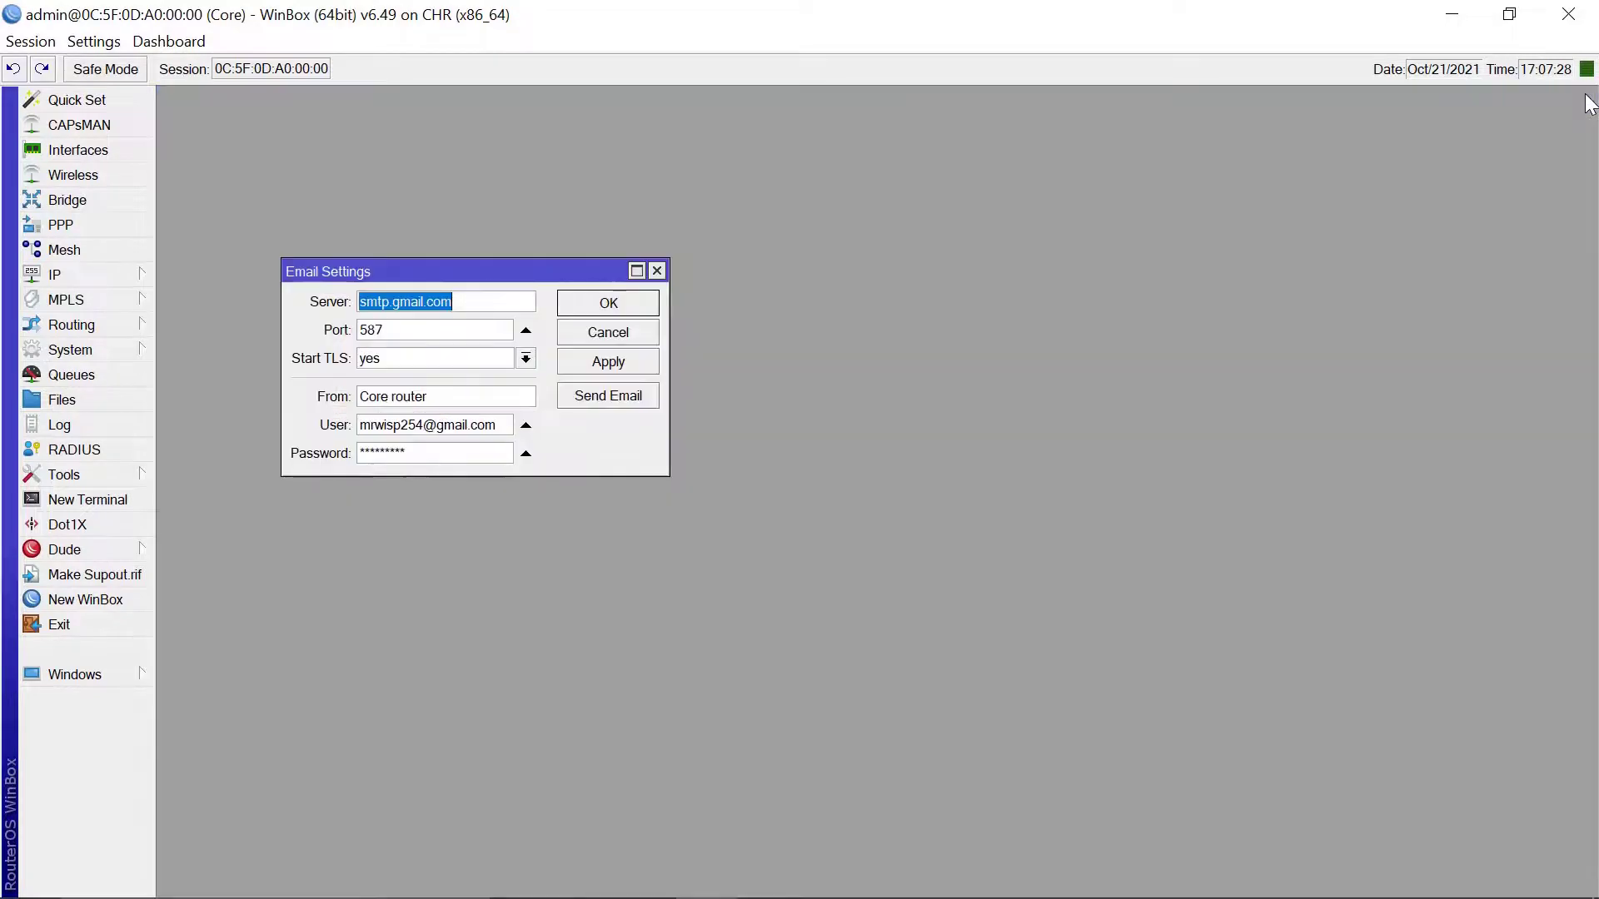
{"action": "left_click", "coordinate": [628, 304]}
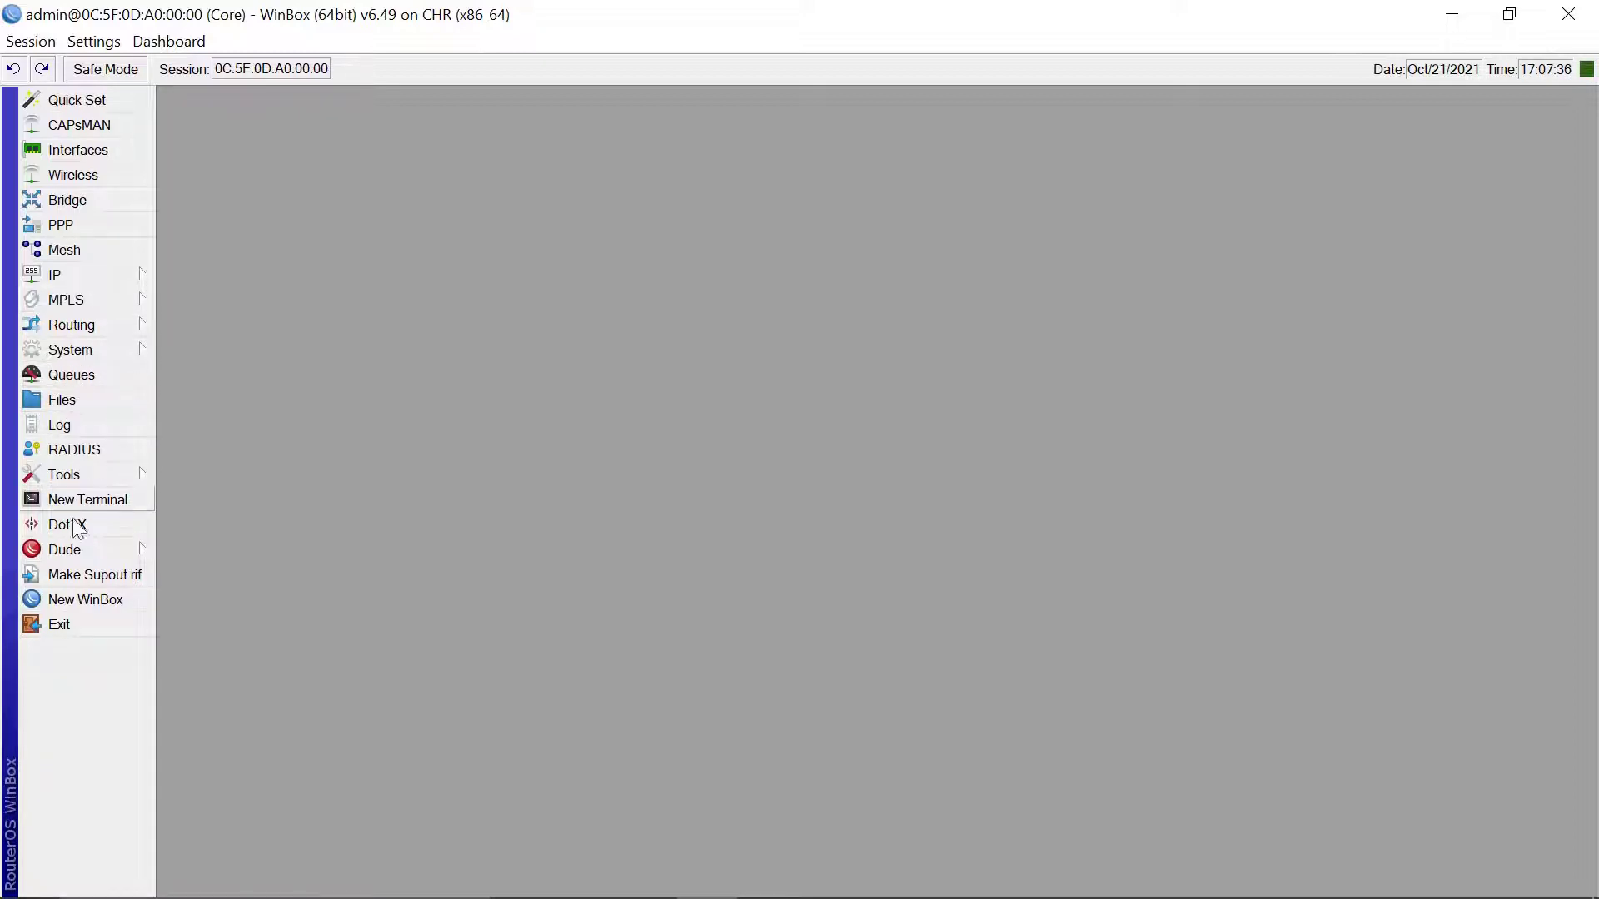
{"action": "left_click", "coordinate": [90, 350]}
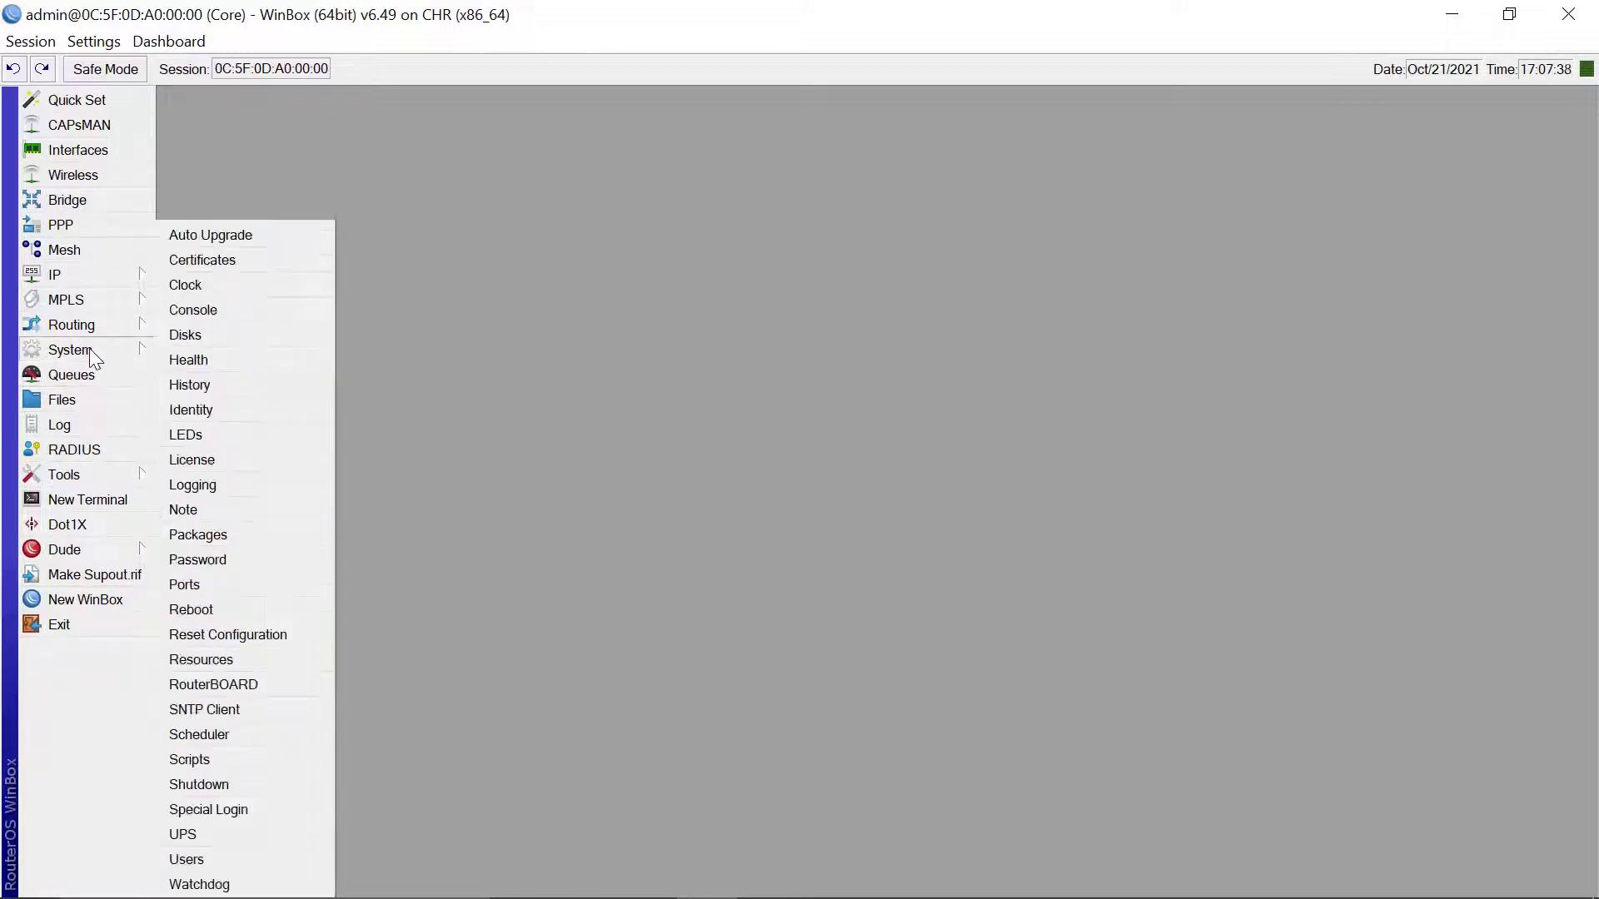
{"action": "left_click", "coordinate": [232, 736]}
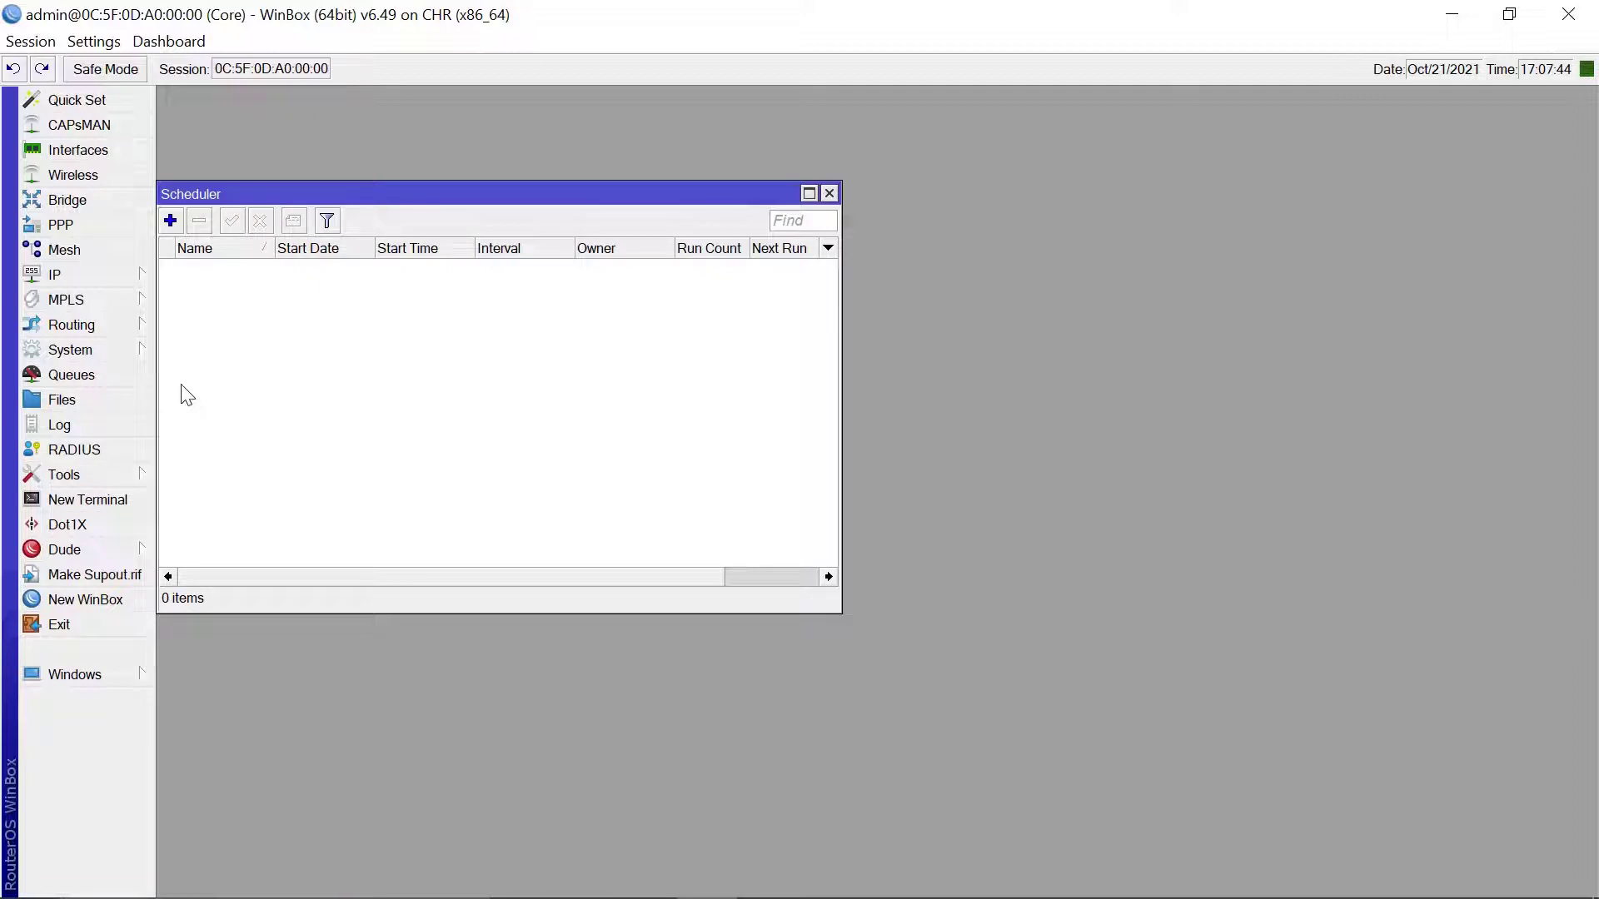
Create a new schedule named 'Config Backup' with start time 17:10:47.
{"action": "left_click", "coordinate": [170, 221]}
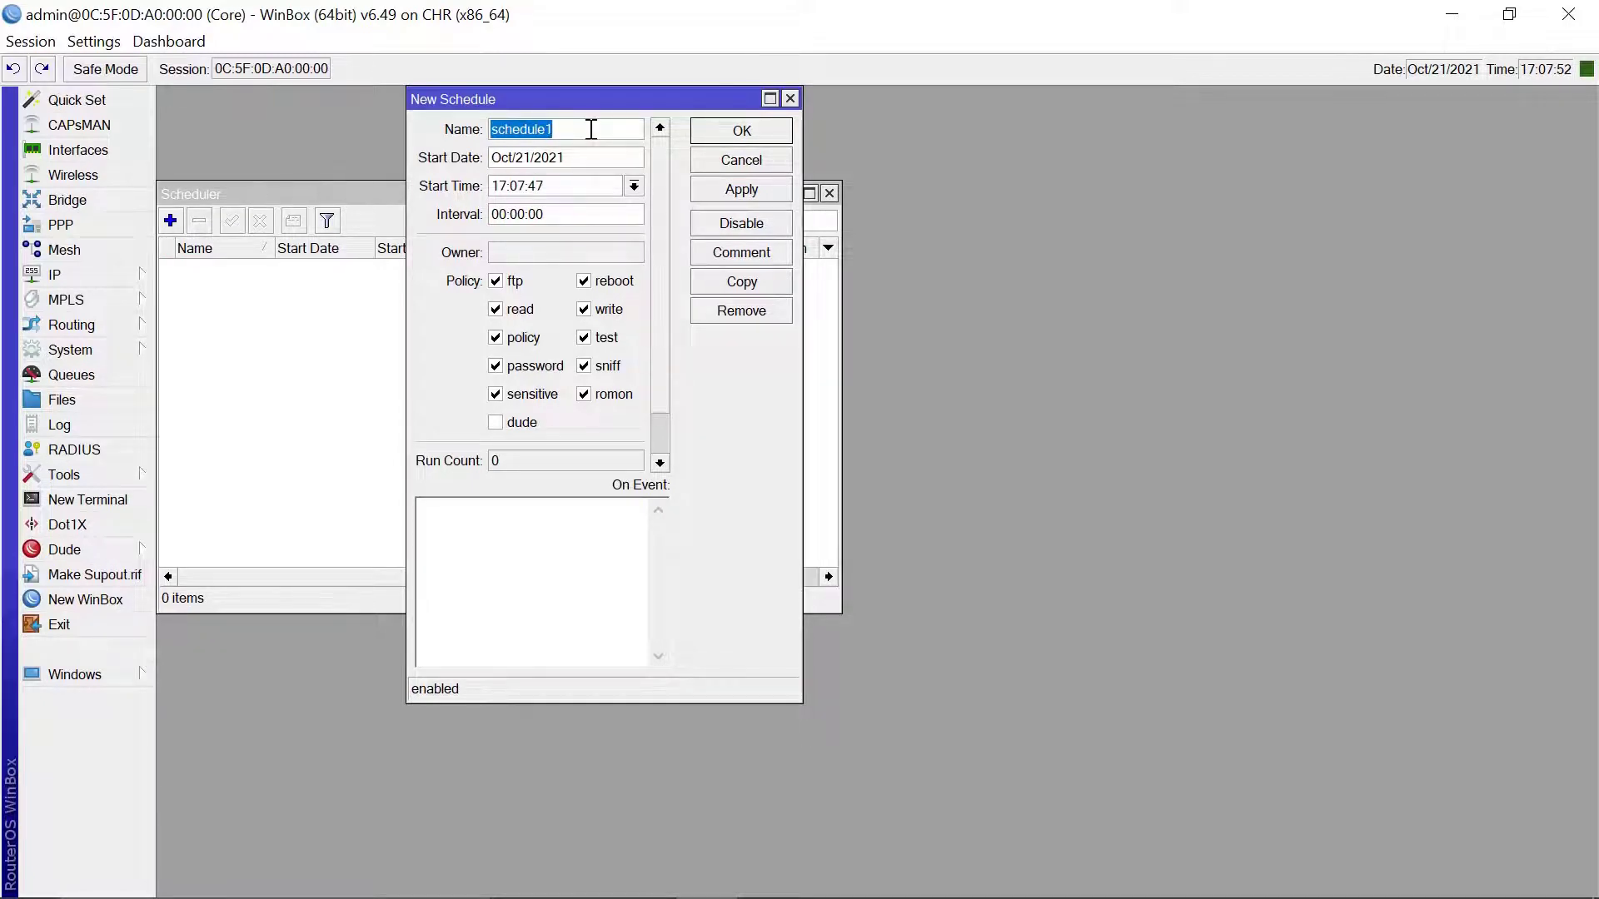
{"action": "type", "text": "Config Backup"}
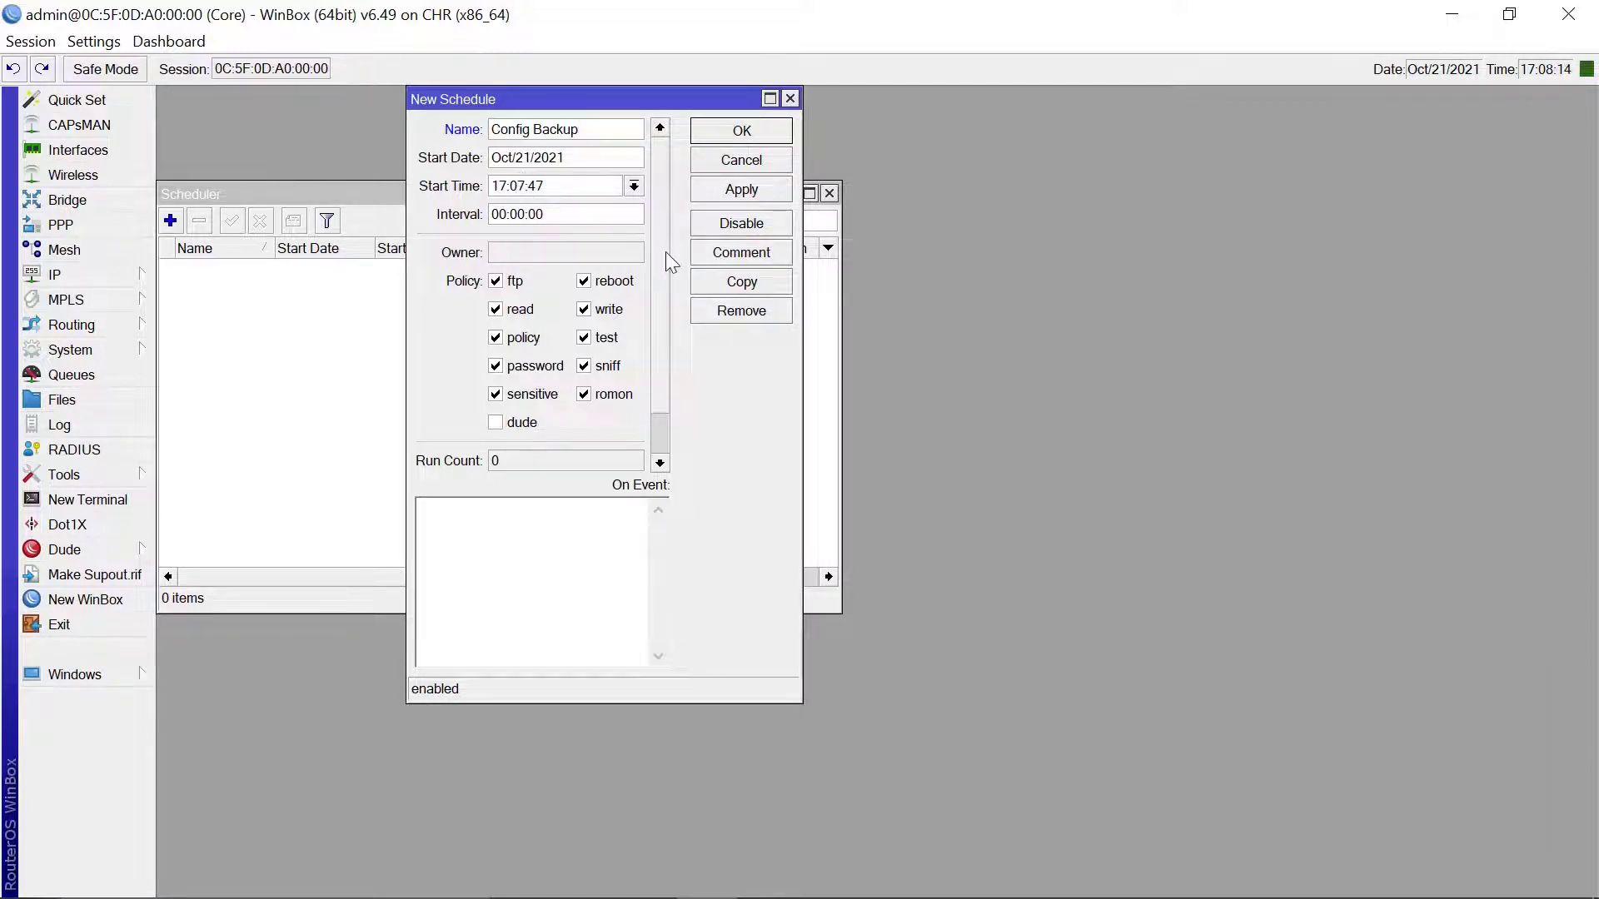
{"action": "key", "text": "BackSpace"}
{"action": "key", "text": "BackSpace"}
{"action": "key", "text": "BackSpace"}
{"action": "type", "text": "10"}
Set the schedule's interval to 48:00:00.
{"action": "key", "text": "BackSpace"}
{"action": "key", "text": "BackSpace"}
{"action": "key", "text": "BackSpace"}
{"action": "type", "text": "24:"}
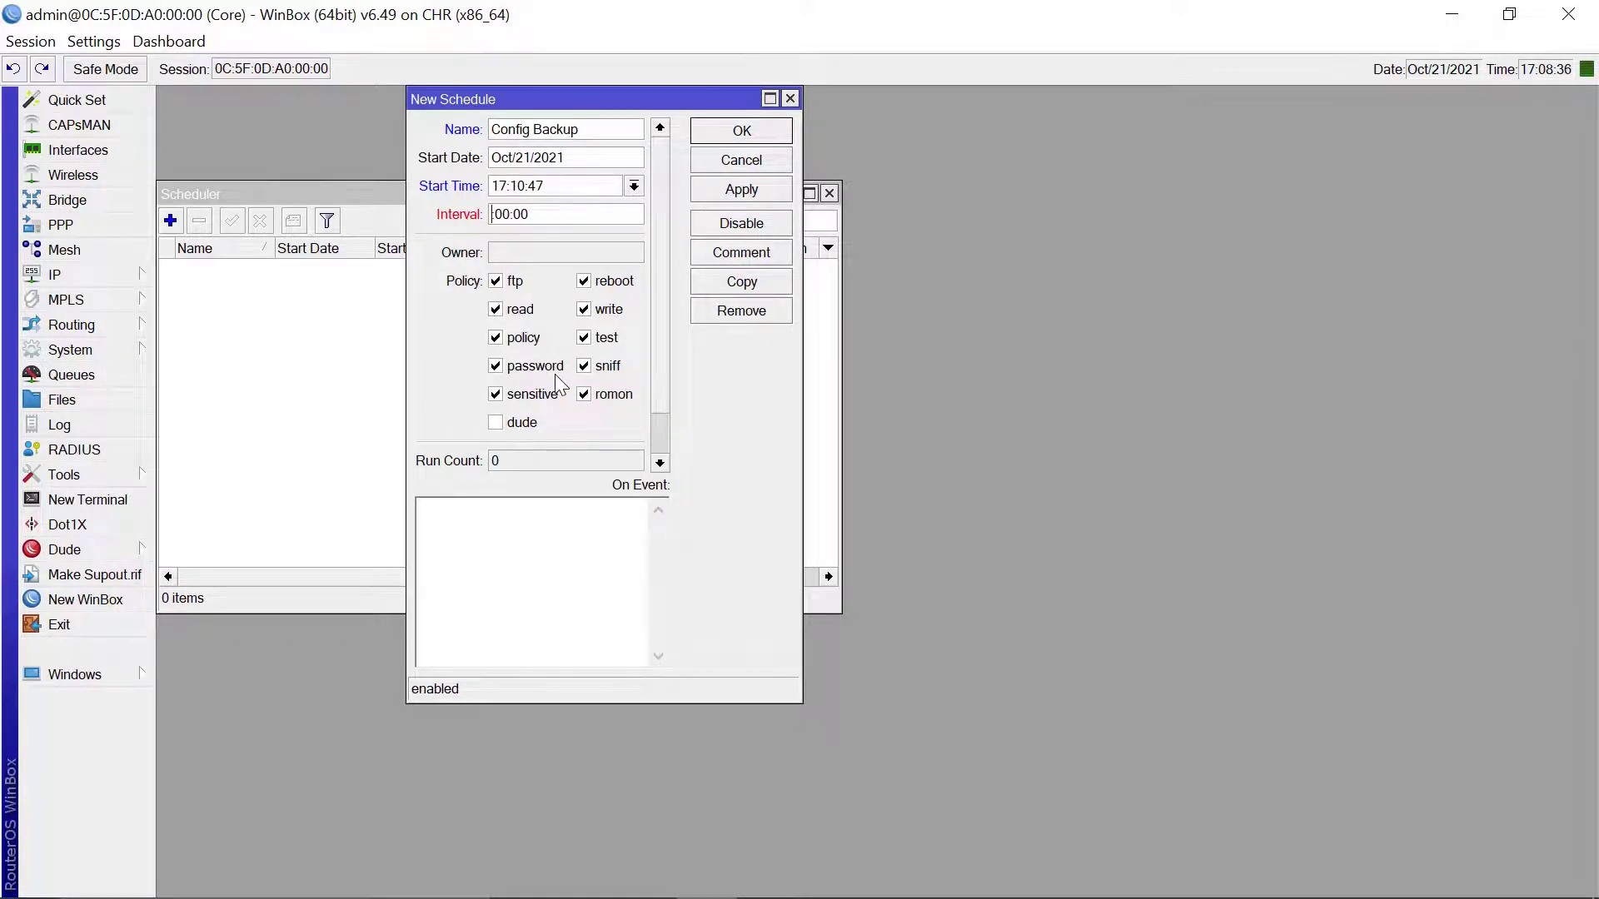
{"action": "key", "text": "BackSpace"}
{"action": "key", "text": "BackSpace"}
{"action": "key", "text": "BackSpace"}
{"action": "type", "text": "48"}
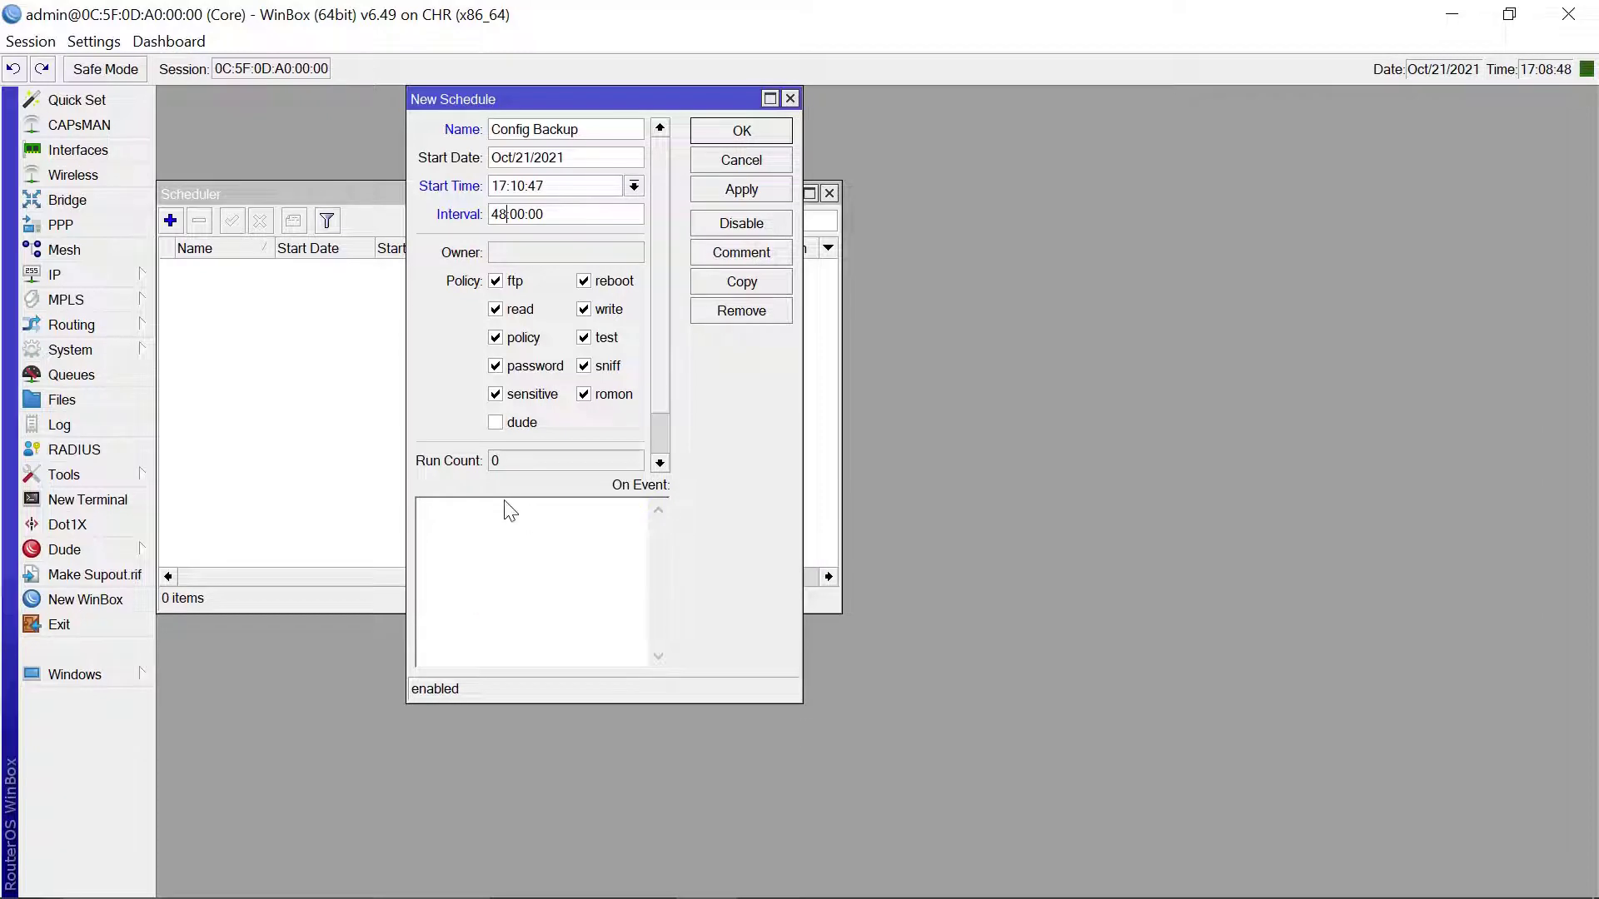
{"action": "left_click", "coordinate": [498, 542]}
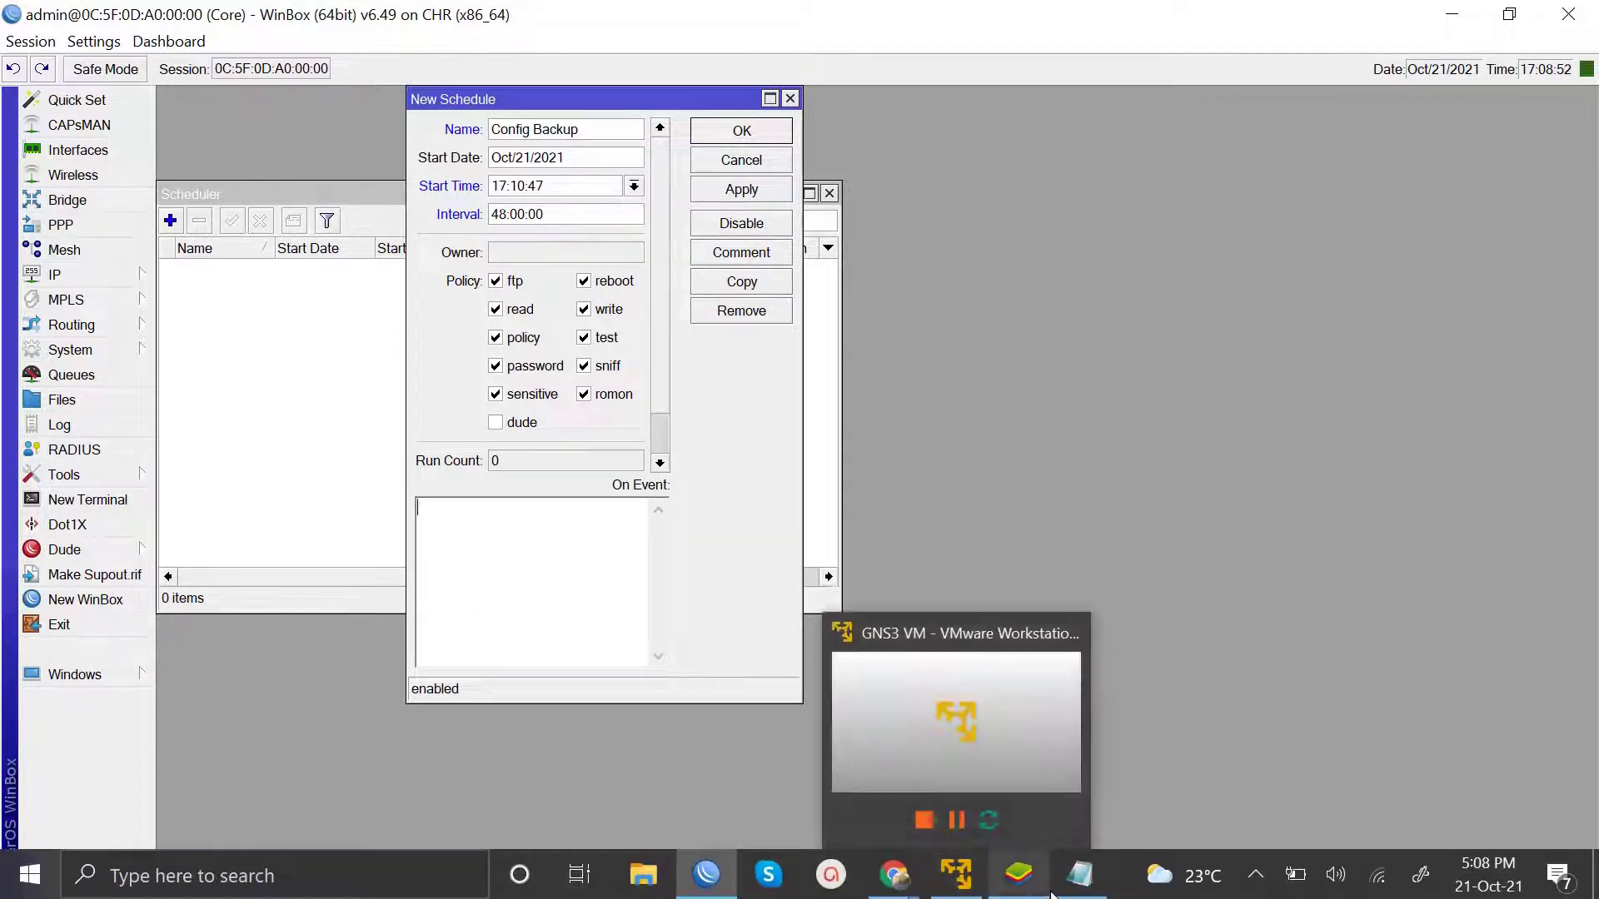
Select and copy all the export and e-mail send lines in Notepad, then minimise it.
{"action": "left_click", "coordinate": [1079, 874]}
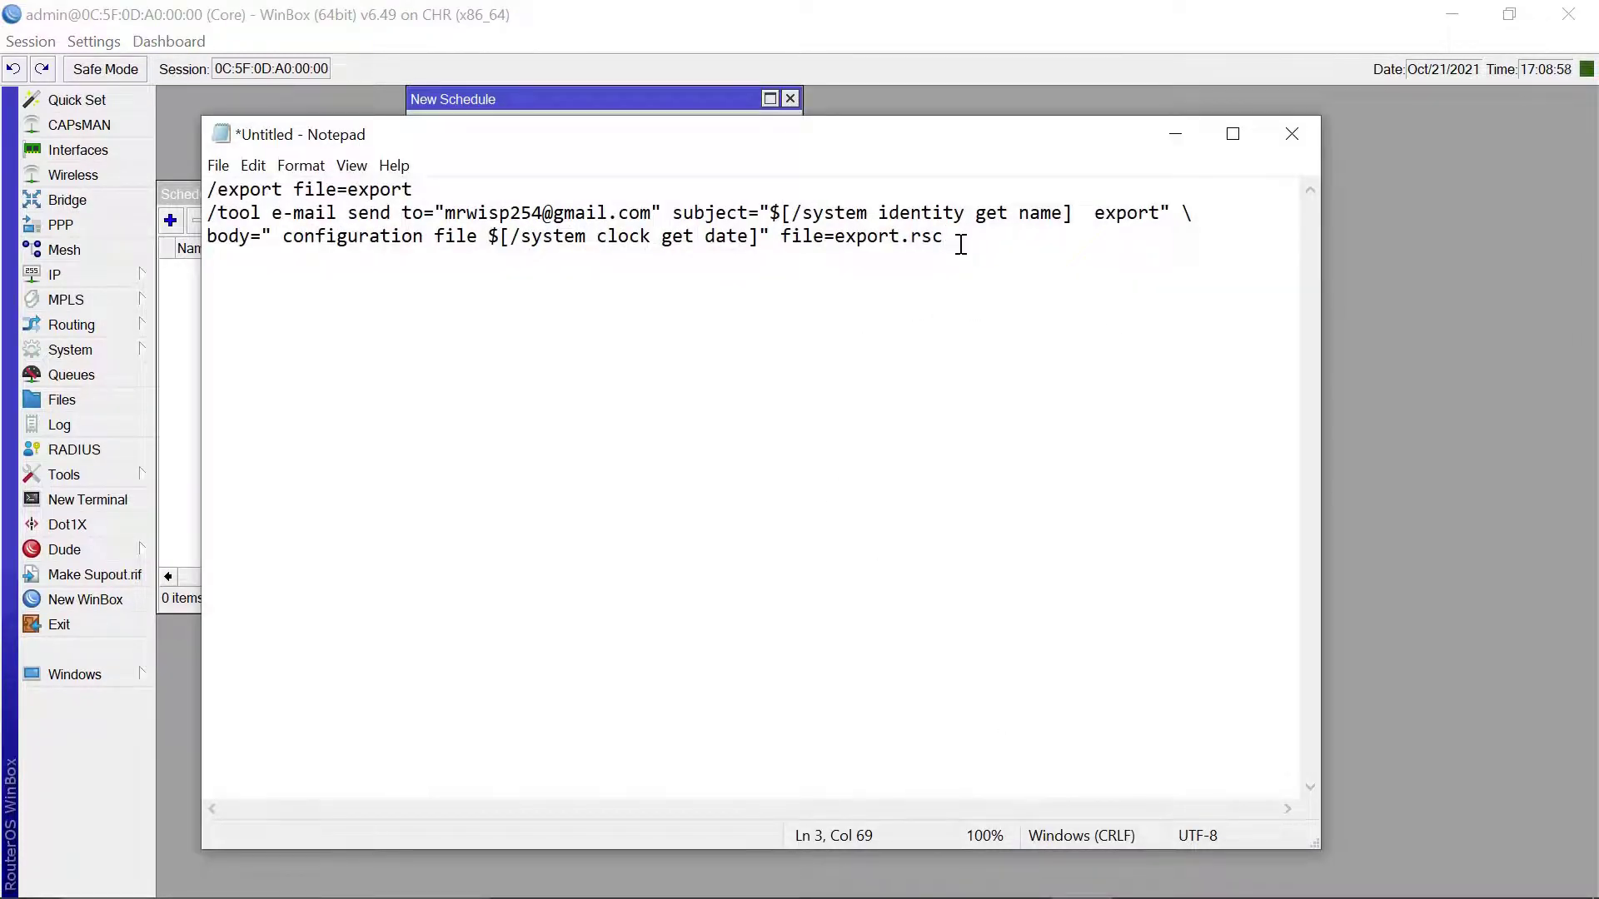
{"action": "key", "text": "shift+Up"}
{"action": "key", "text": "shift+Up"}
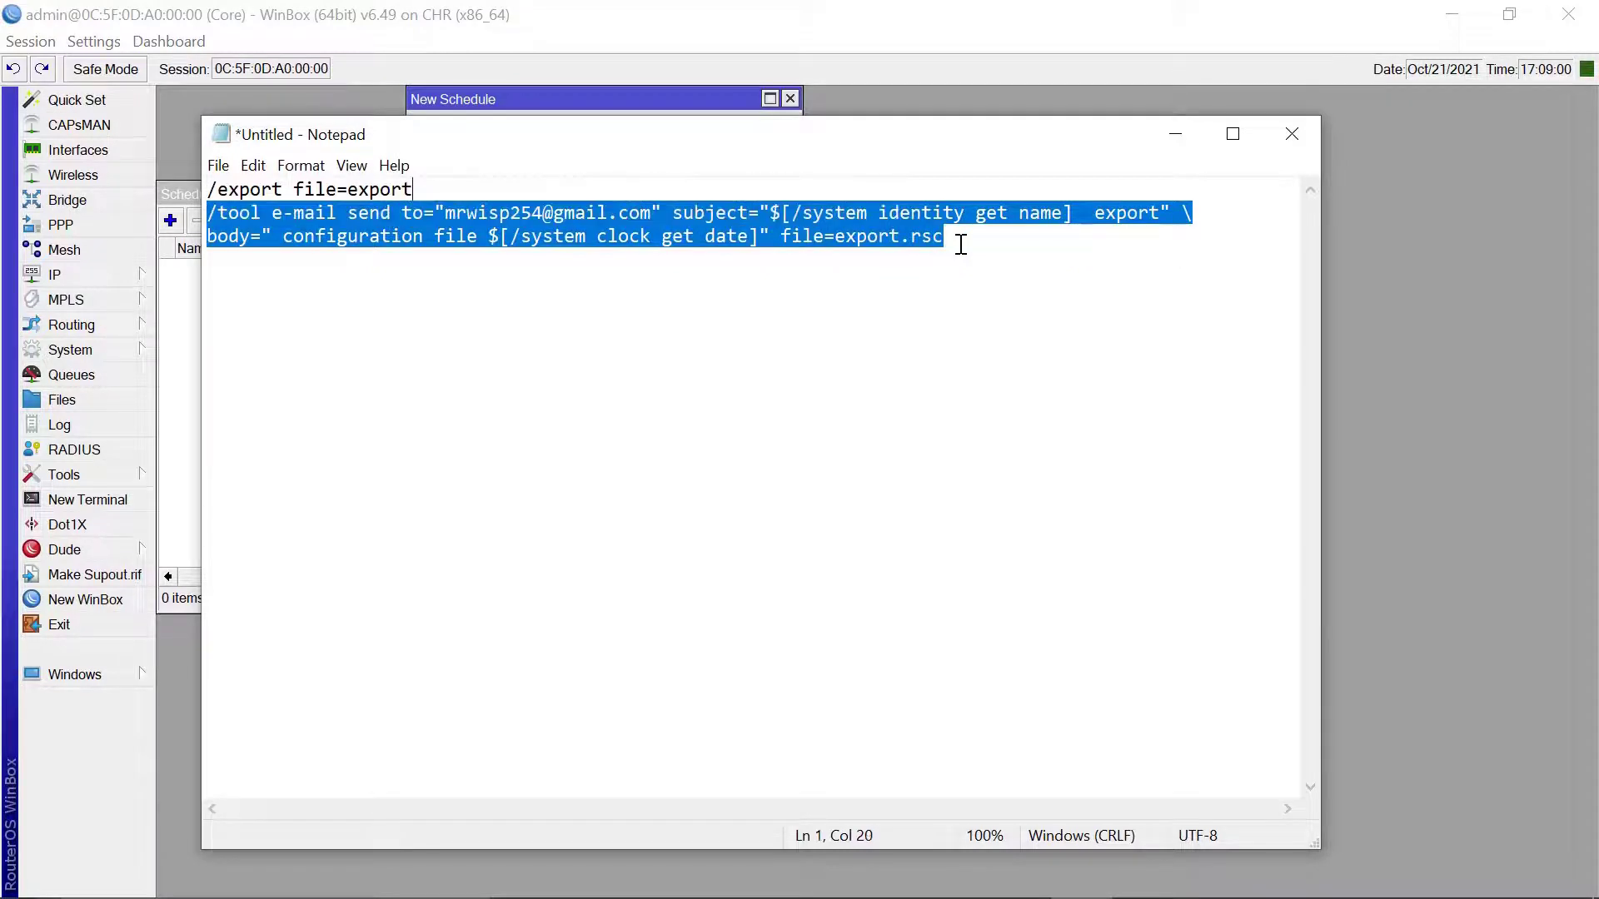
{"action": "key", "text": "shift+Left"}
{"action": "key", "text": "shift+Left"}
{"action": "key", "text": "shift+Left"}
{"action": "key", "text": "shift+Left"}
{"action": "key", "text": "shift+Left"}
{"action": "key", "text": "shift+Left"}
{"action": "key", "text": "shift+Left"}
{"action": "key", "text": "shift+Left"}
{"action": "key", "text": "shift+Left"}
{"action": "key", "text": "shift+Left"}
{"action": "key", "text": "shift+Left"}
{"action": "key", "text": "shift+Left"}
{"action": "key", "text": "shift+Left"}
{"action": "key", "text": "shift+Left"}
{"action": "key", "text": "shift+Left"}
{"action": "key", "text": "shift+Left"}
{"action": "key", "text": "shift+Left"}
{"action": "key", "text": "shift+Left"}
{"action": "key", "text": "shift+Left"}
{"action": "key", "text": "ctrl+c"}
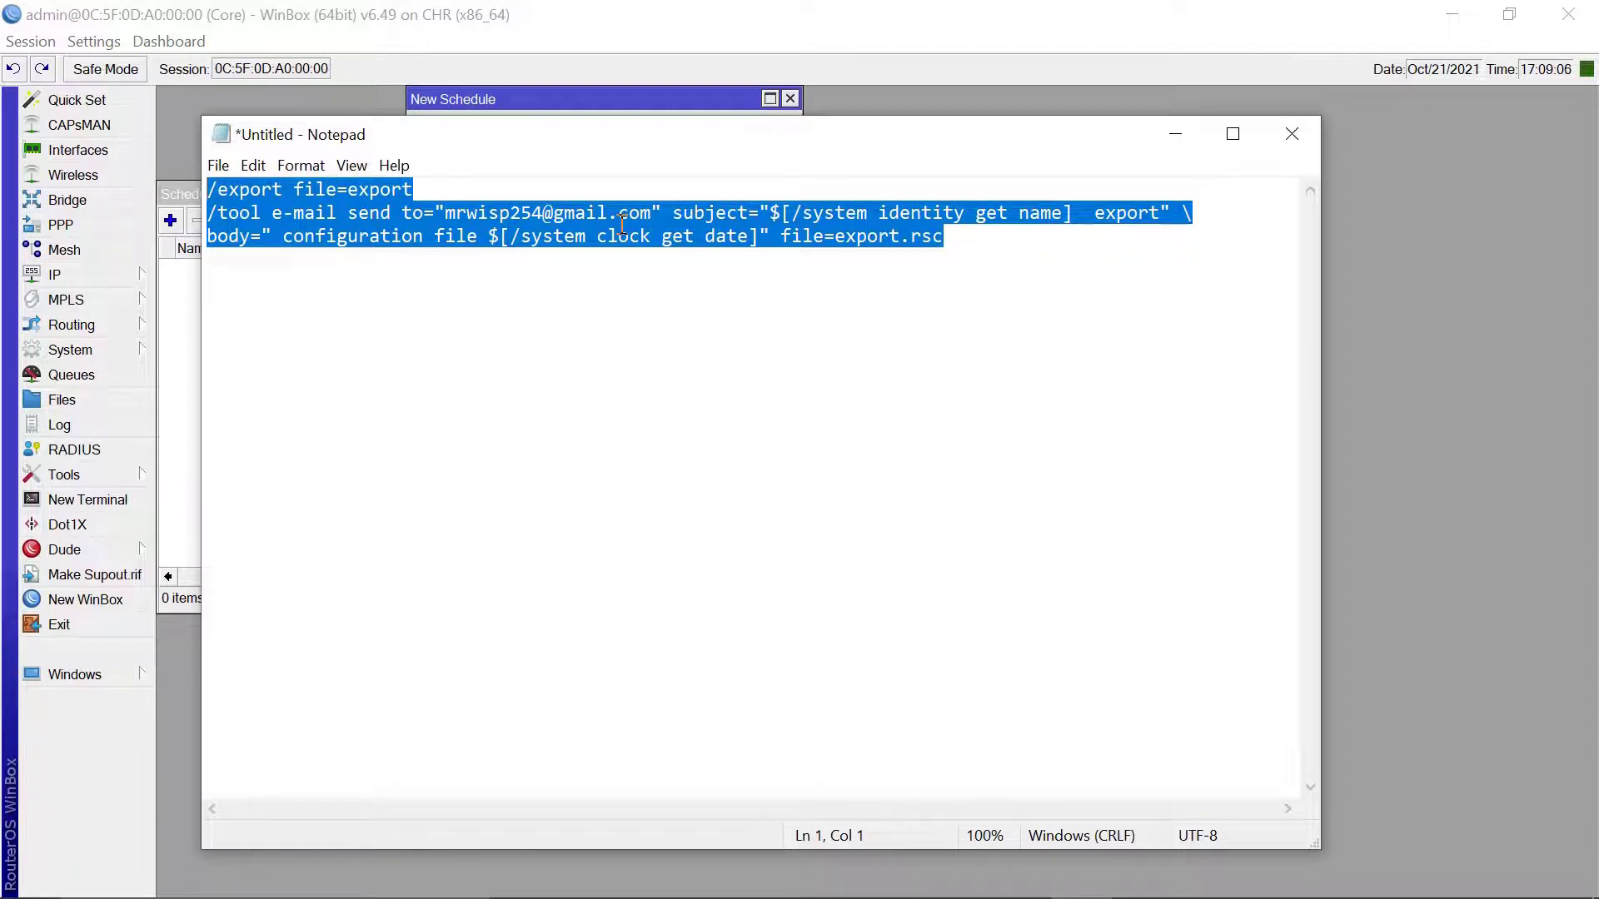
{"action": "left_click", "coordinate": [590, 273]}
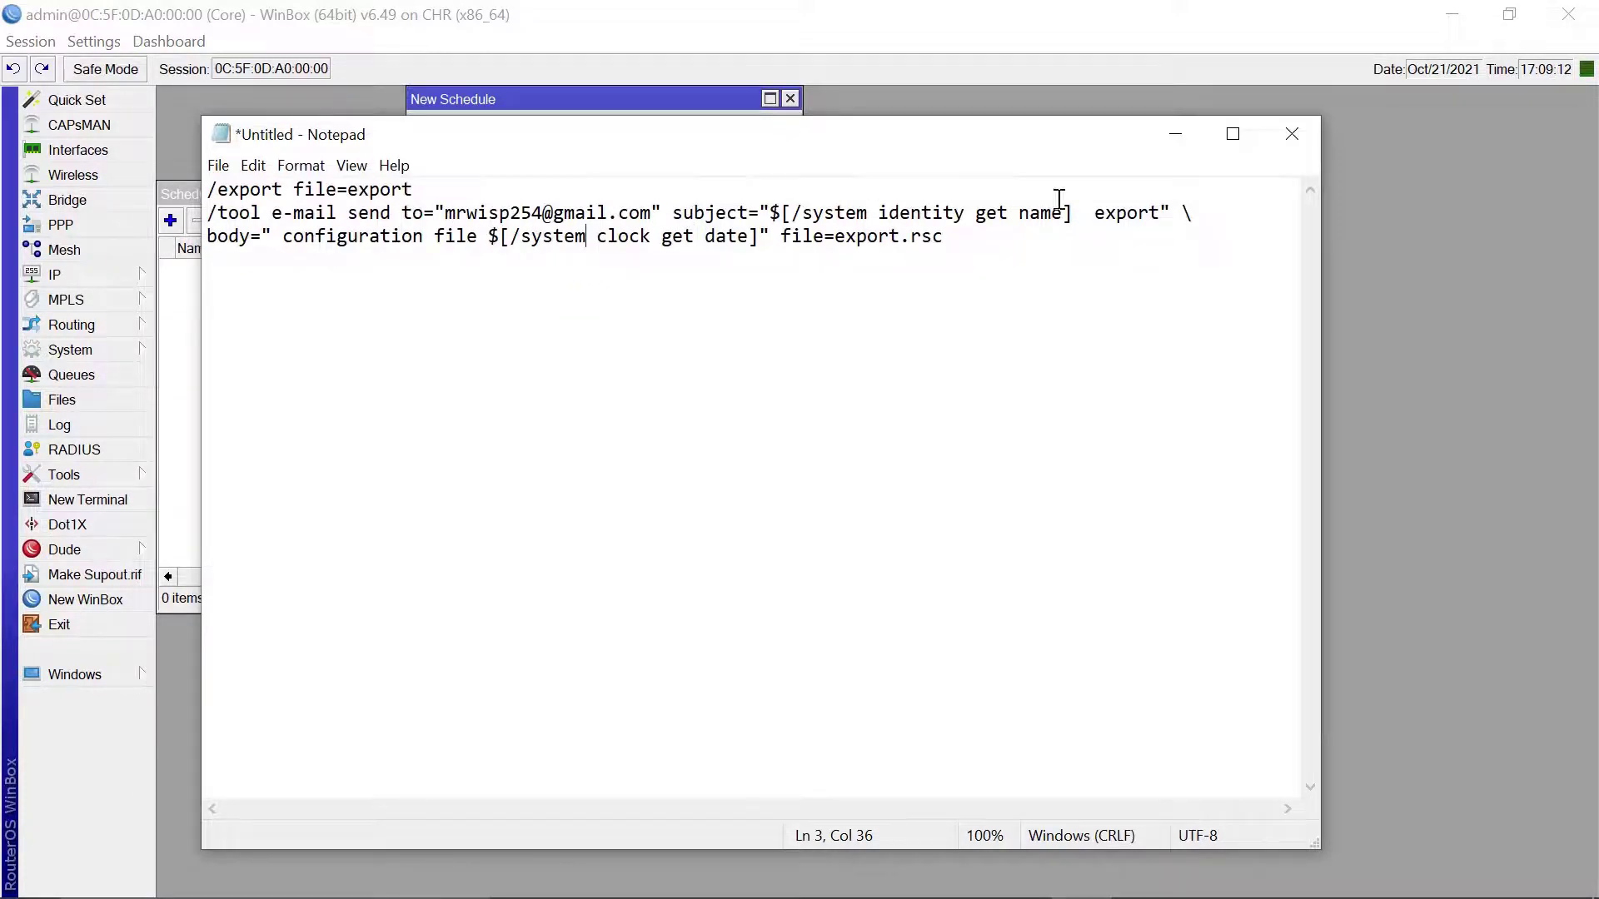
{"action": "left_click", "coordinate": [1178, 132]}
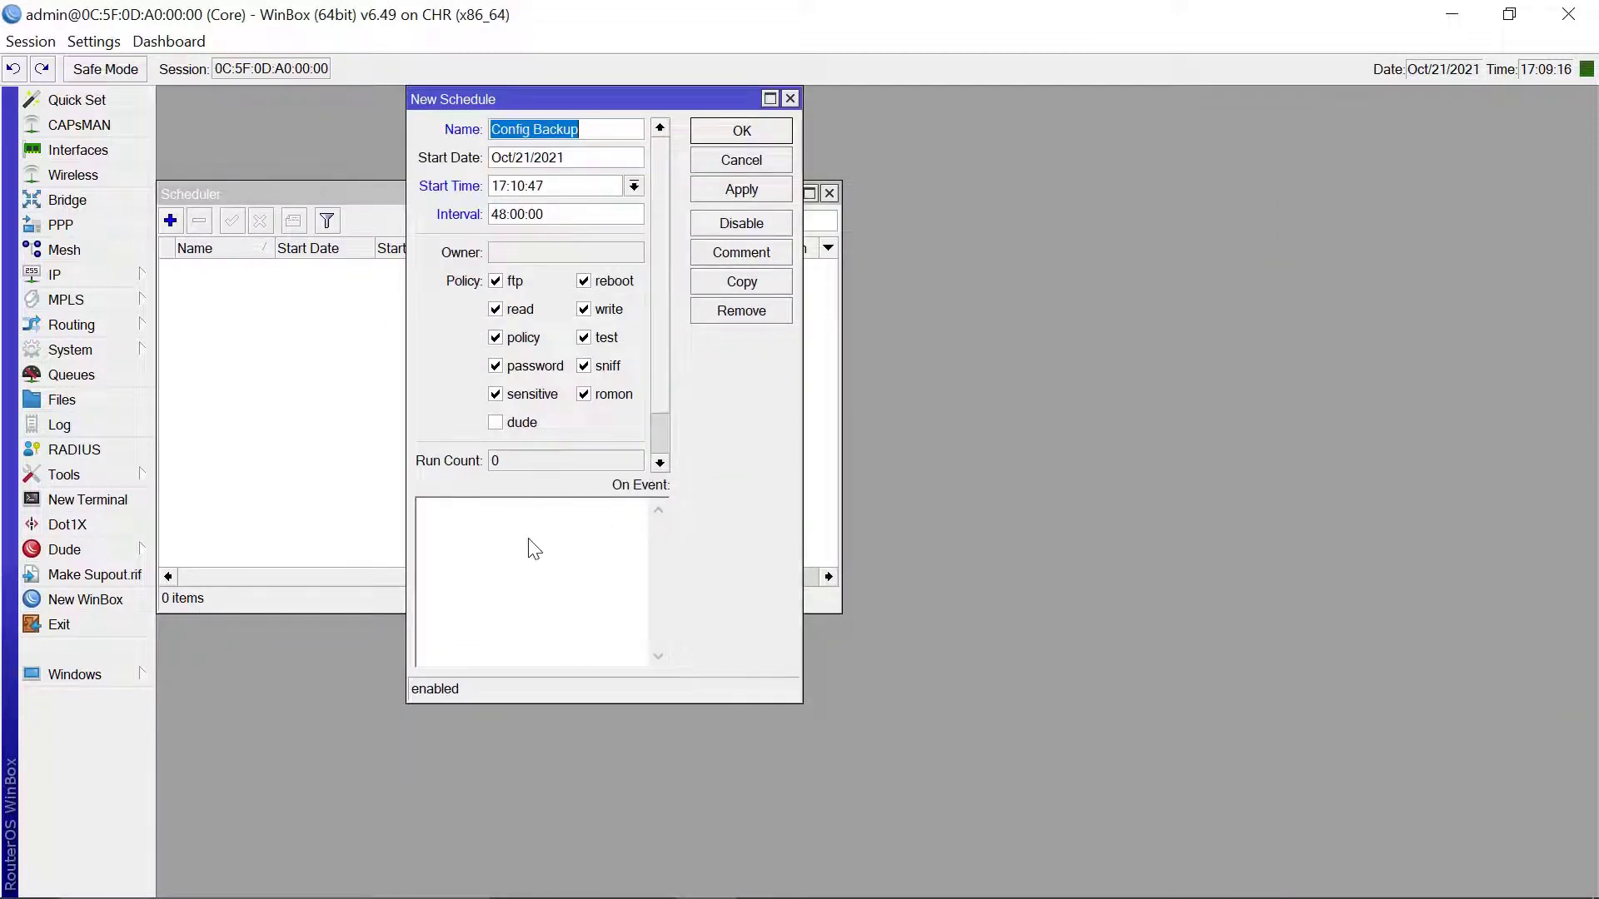
Paste the script into On Event, apply and save Config Backup, and maximise the Scheduler.
{"action": "left_click", "coordinate": [534, 550]}
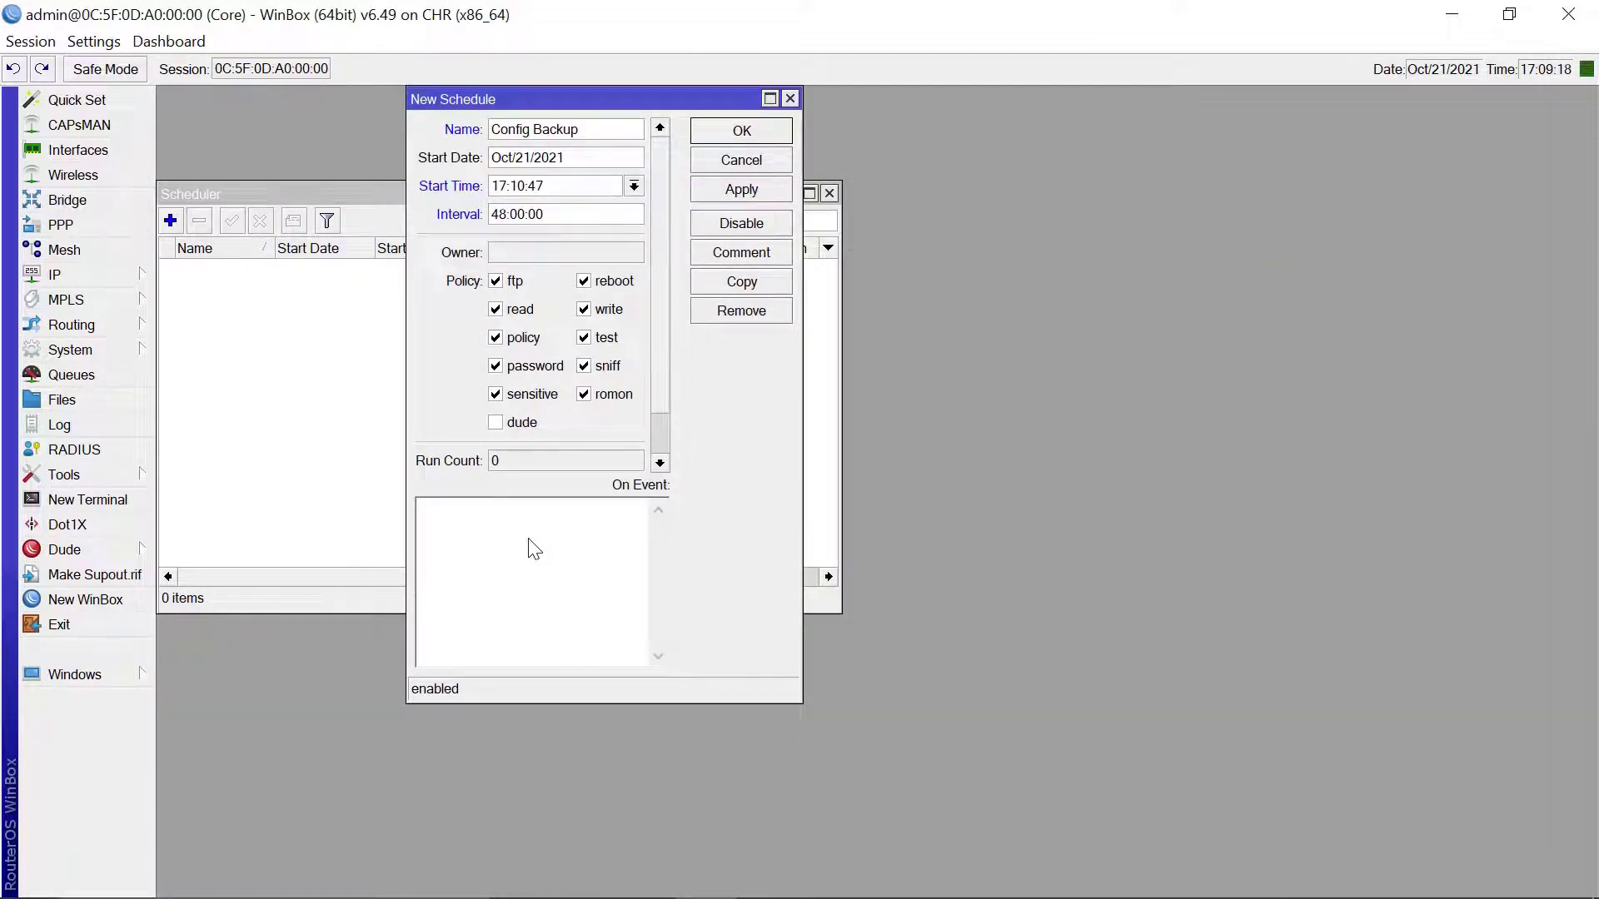
{"action": "key", "text": "ctrl+v"}
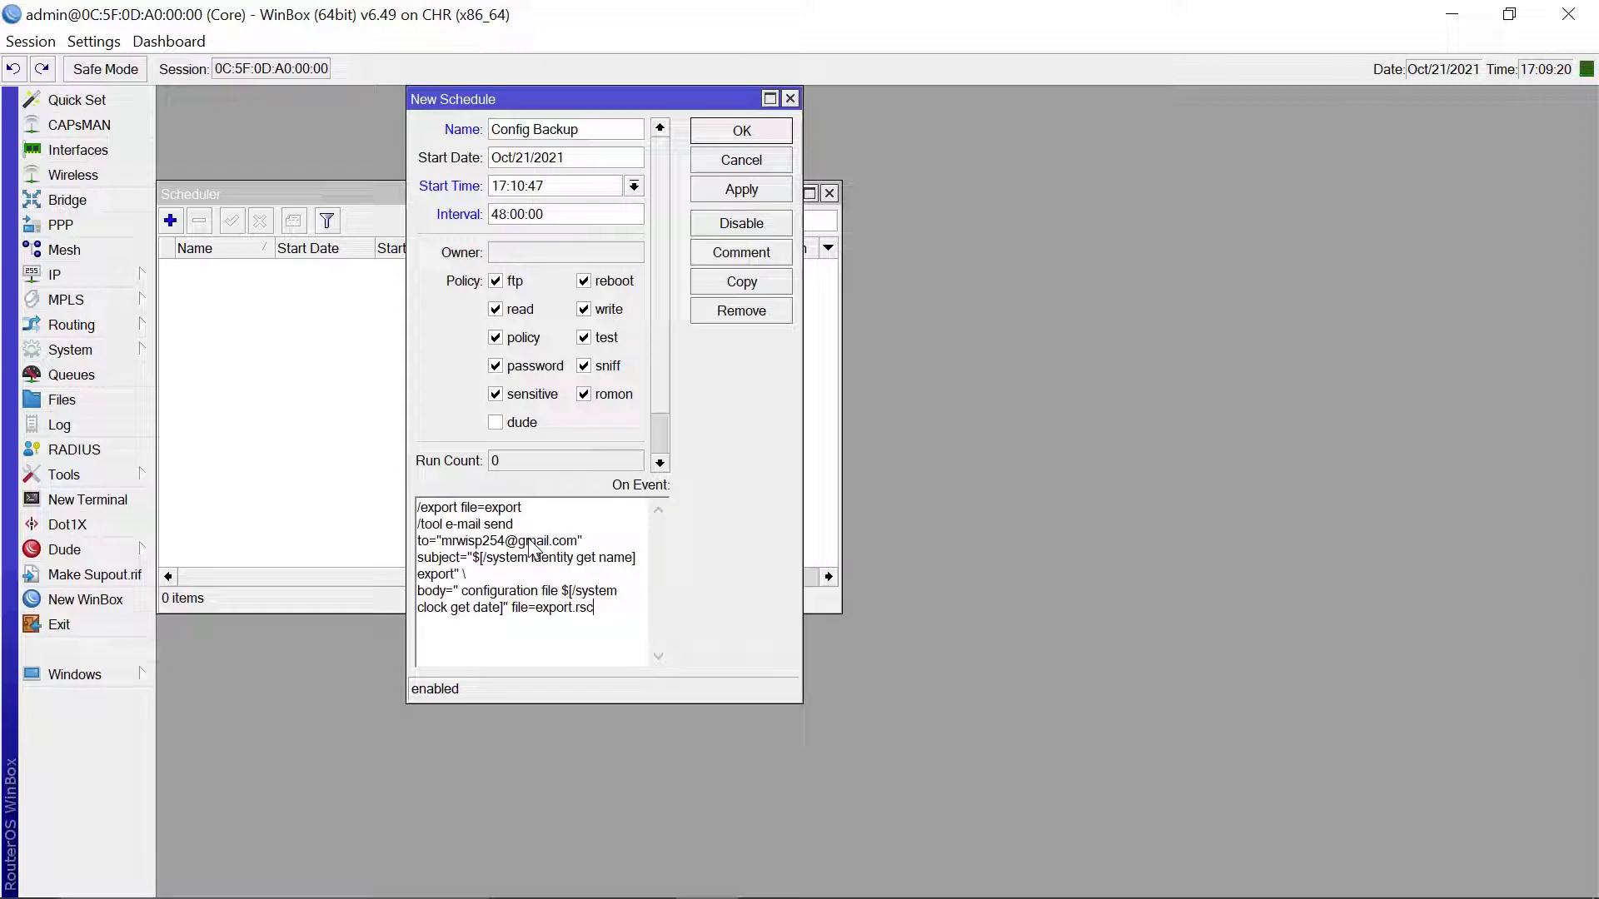
{"action": "left_click", "coordinate": [752, 195]}
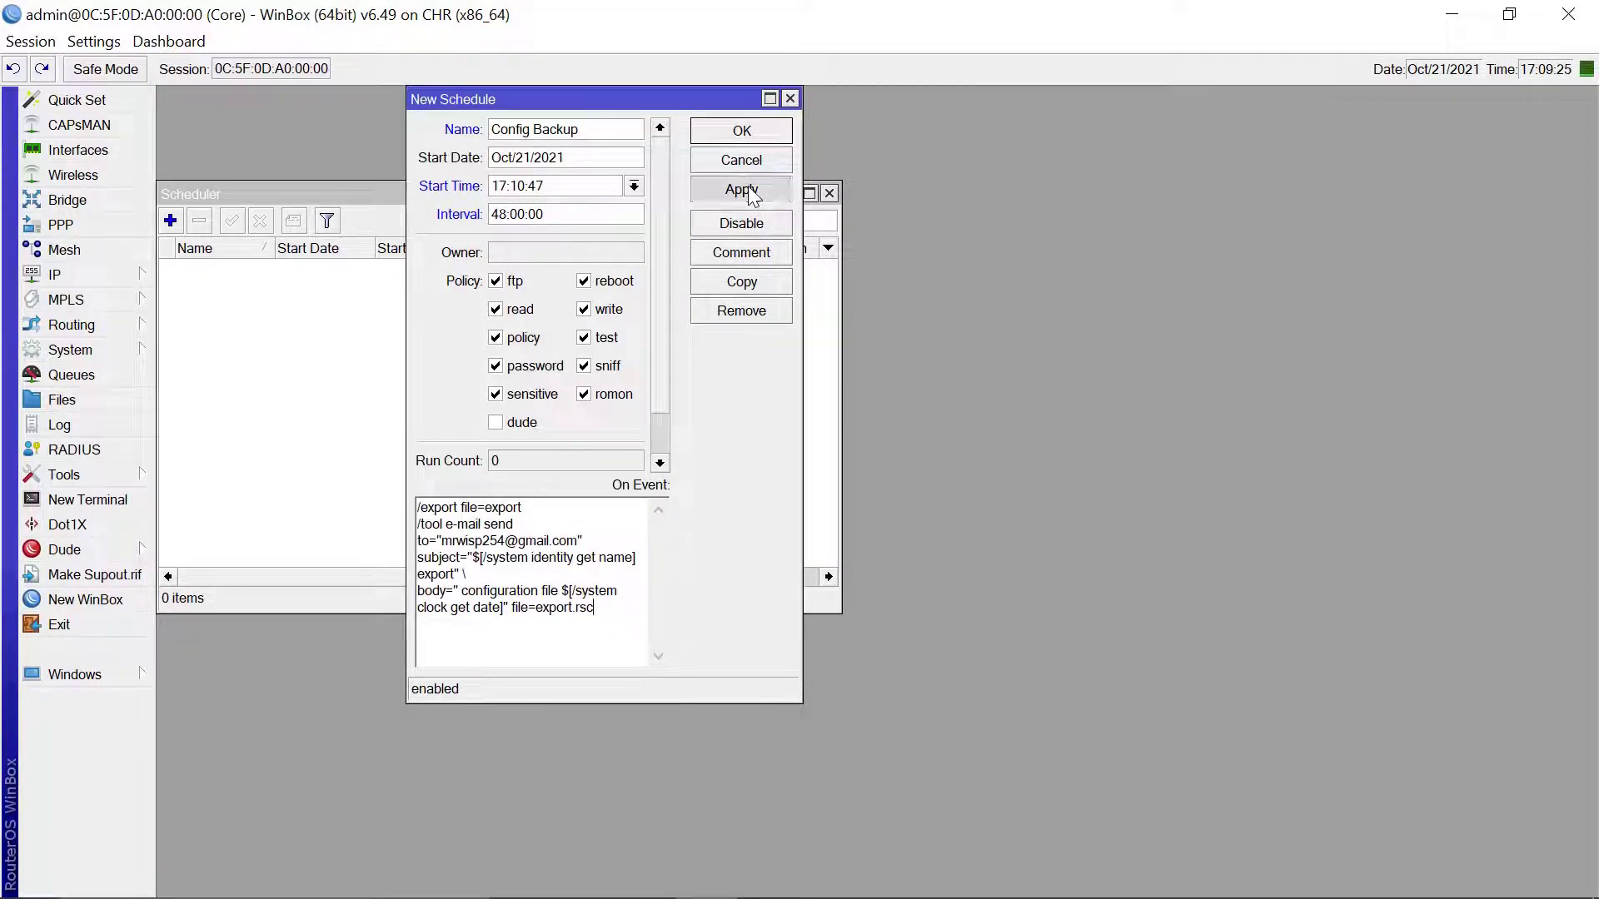
{"action": "left_click", "coordinate": [736, 136]}
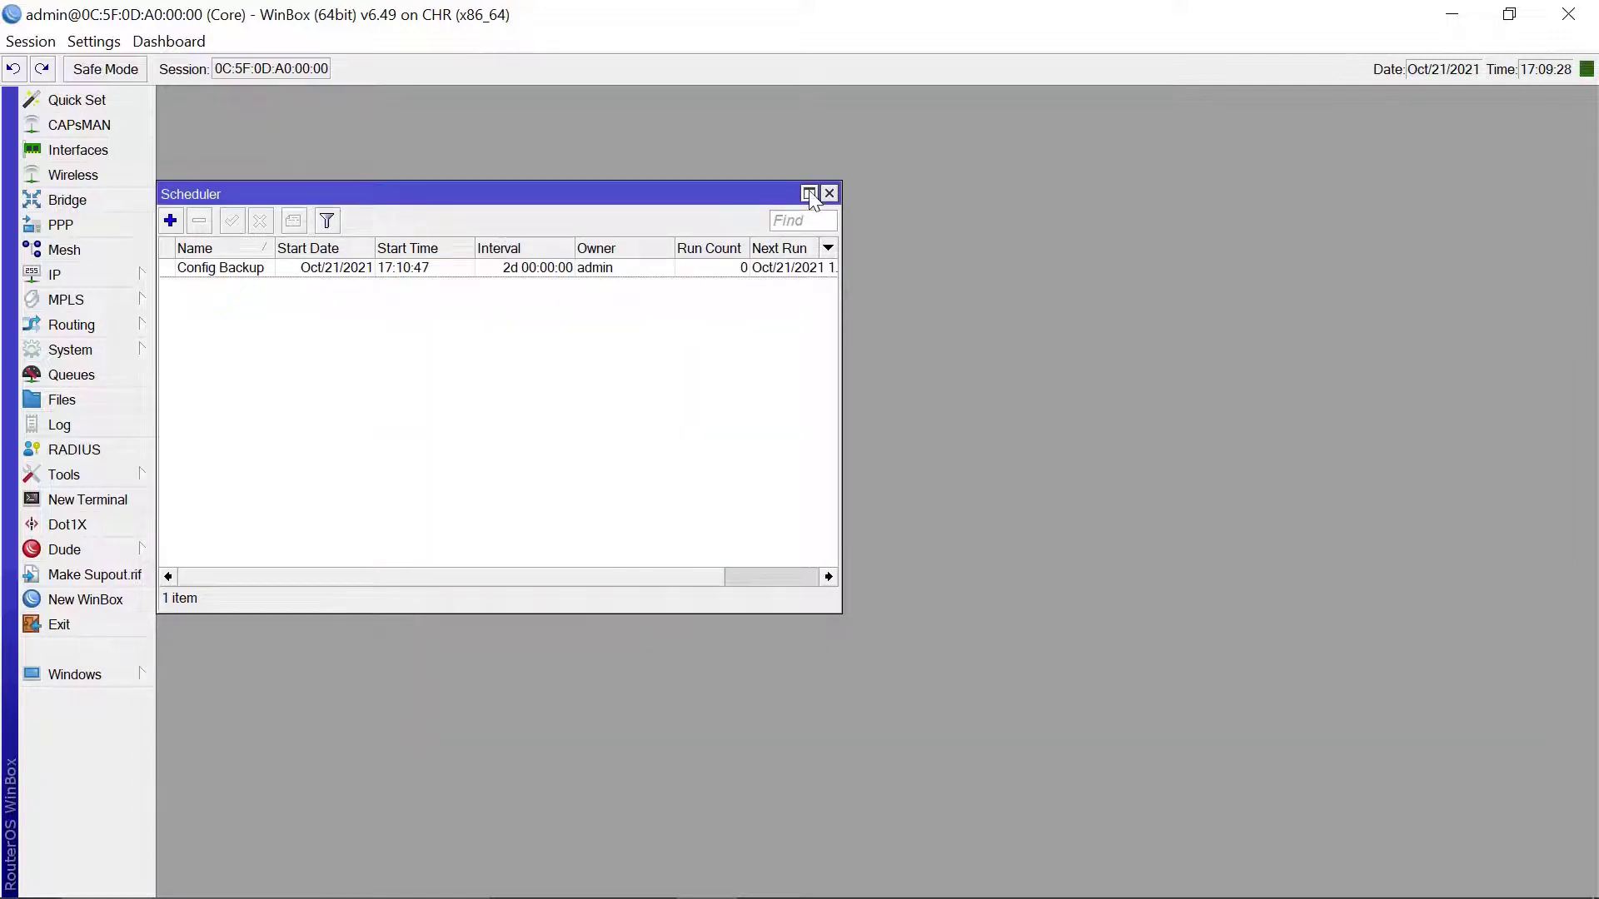
{"action": "left_click", "coordinate": [810, 194]}
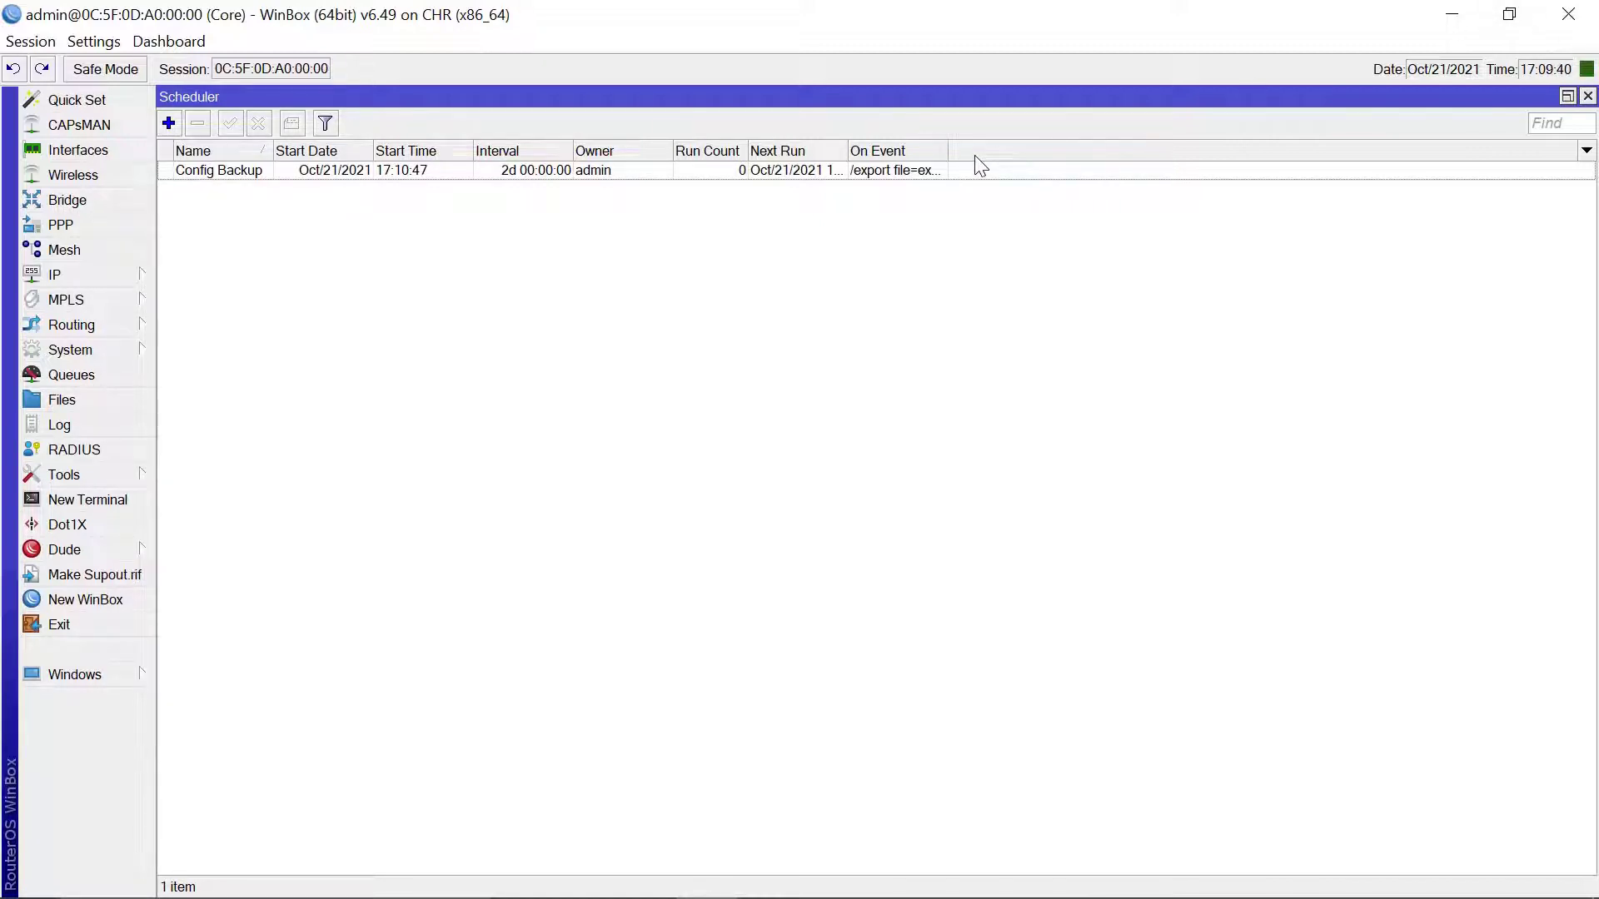
Select the Config Backup row and position a floating Log window below the Scheduler.
{"action": "left_click", "coordinate": [701, 170]}
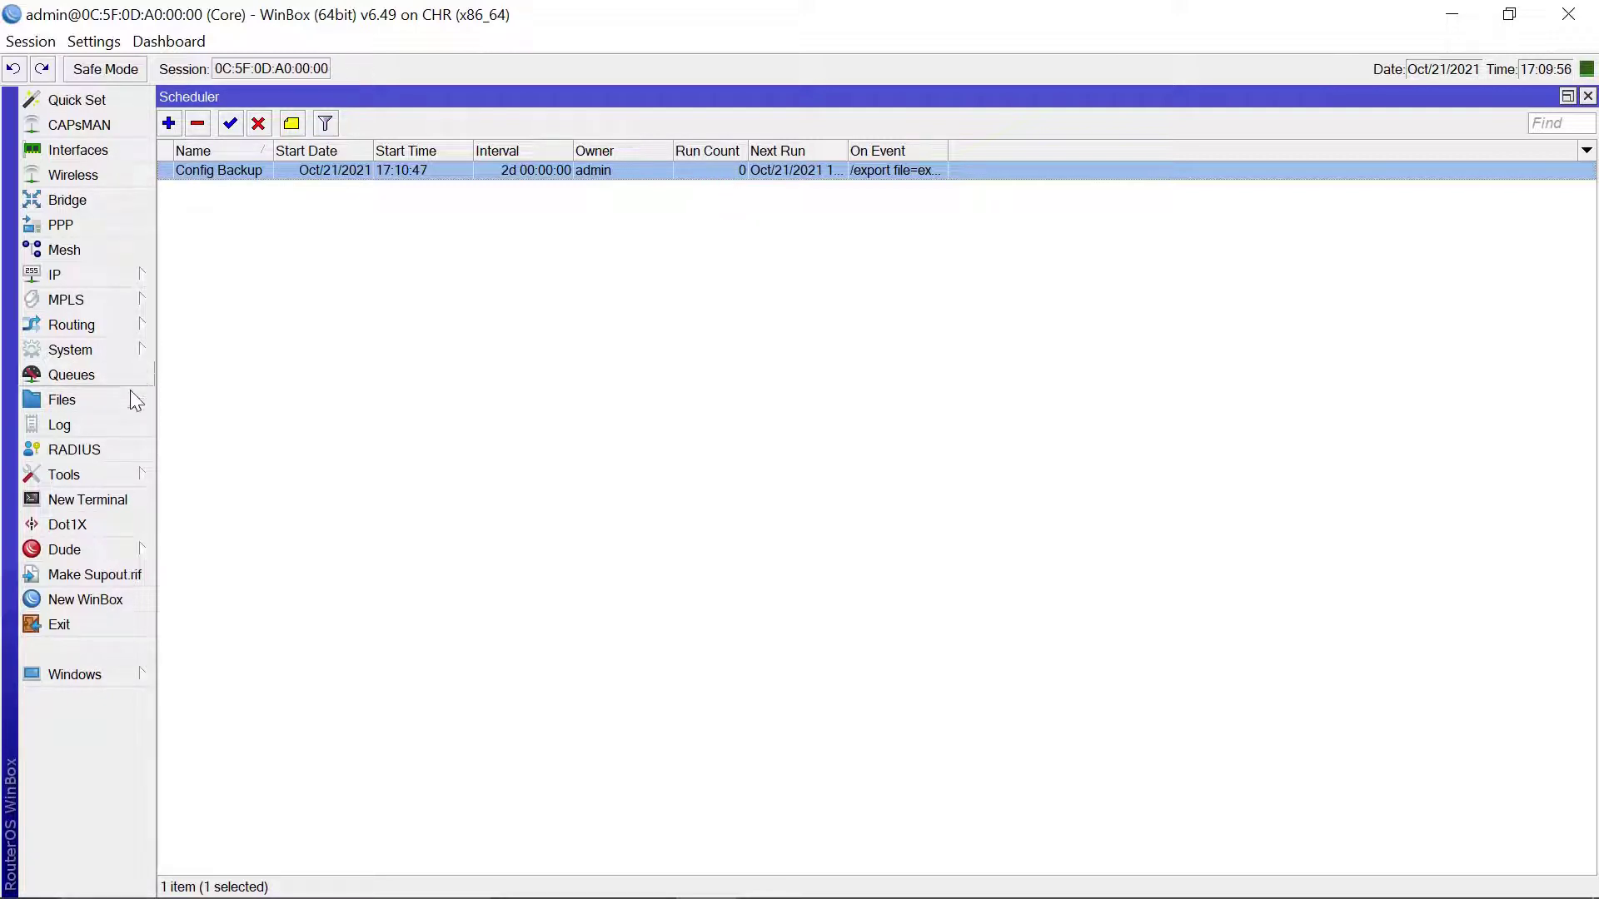
{"action": "left_click", "coordinate": [66, 426]}
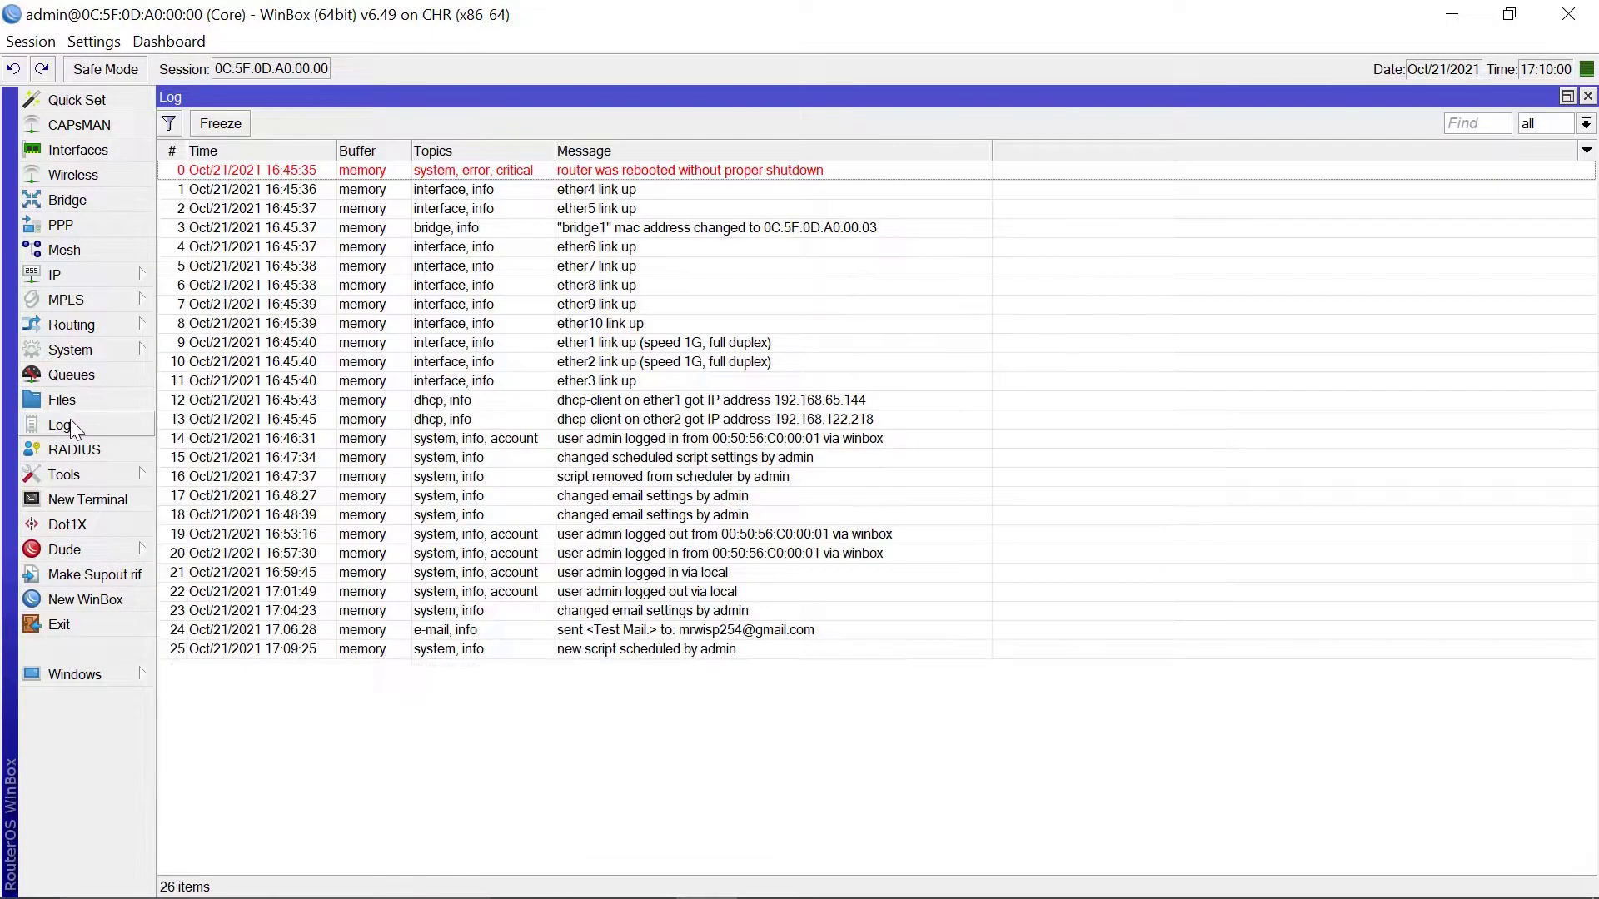
{"action": "left_click", "coordinate": [1568, 97]}
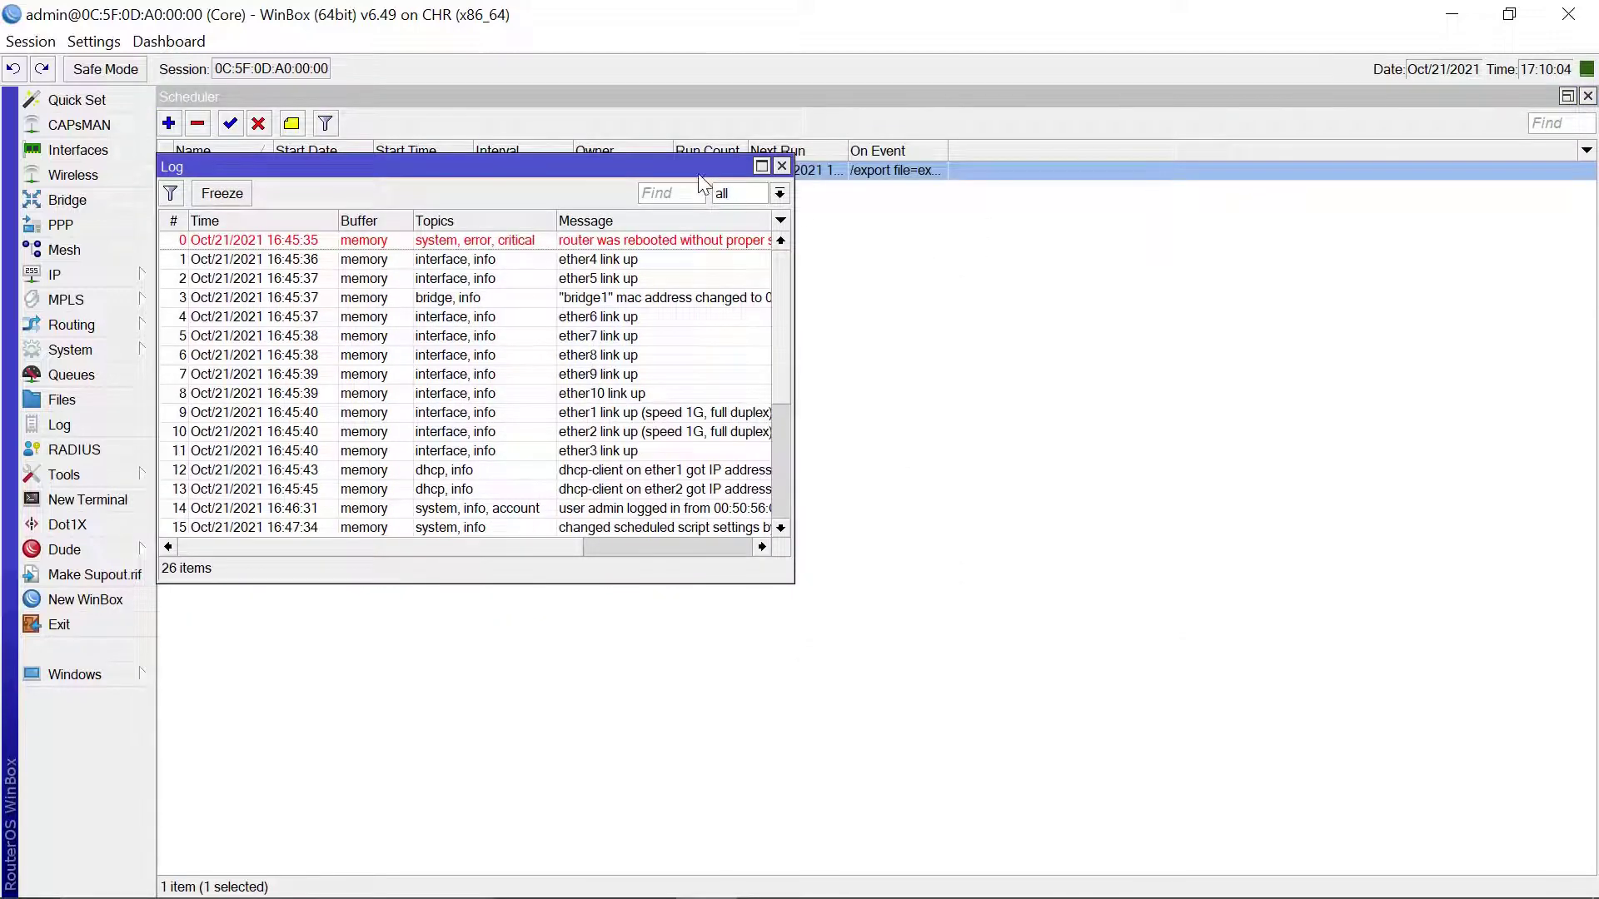
{"action": "left_click_drag", "start_coordinate": [692, 164], "coordinate": [713, 215]}
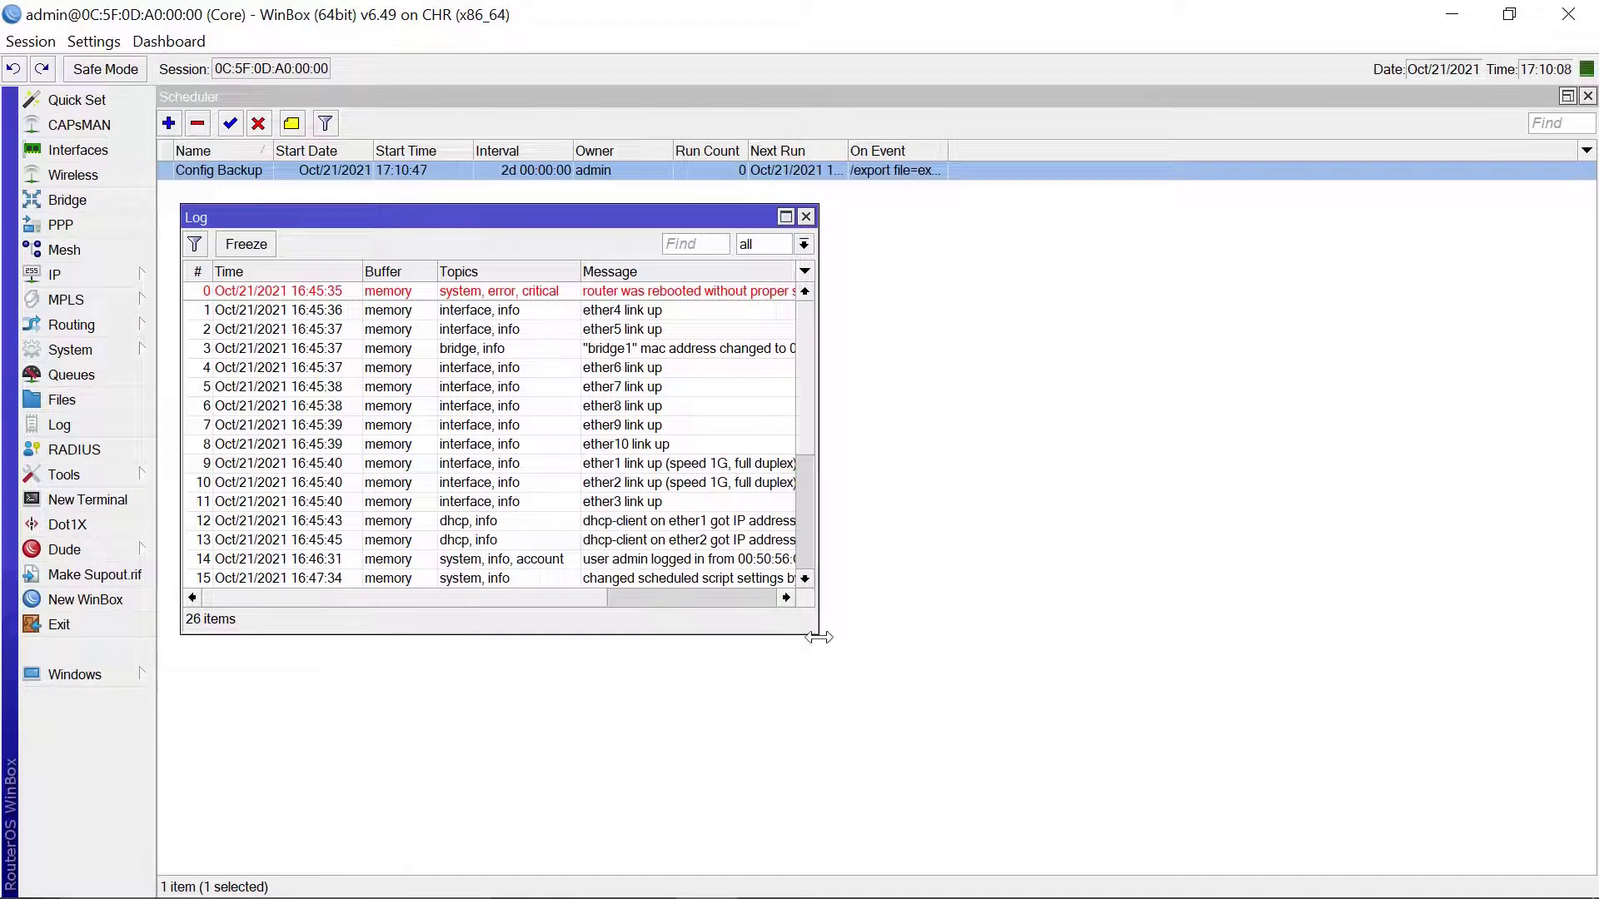
{"action": "left_click_drag", "start_coordinate": [817, 635], "coordinate": [1443, 865]}
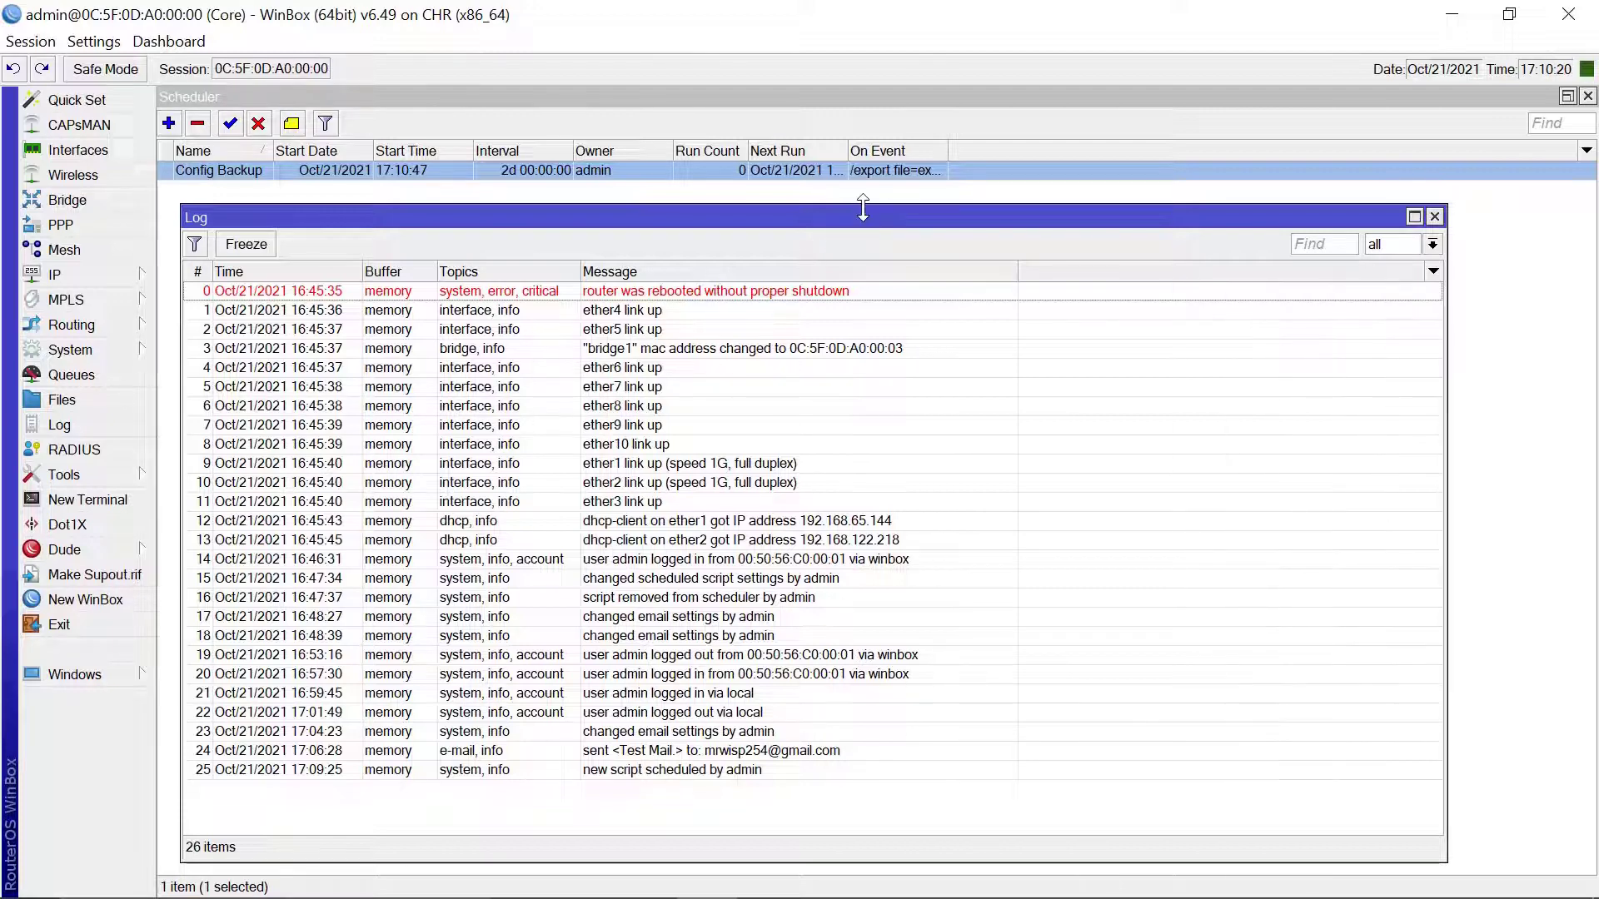
{"action": "left_click_drag", "start_coordinate": [863, 208], "coordinate": [868, 226]}
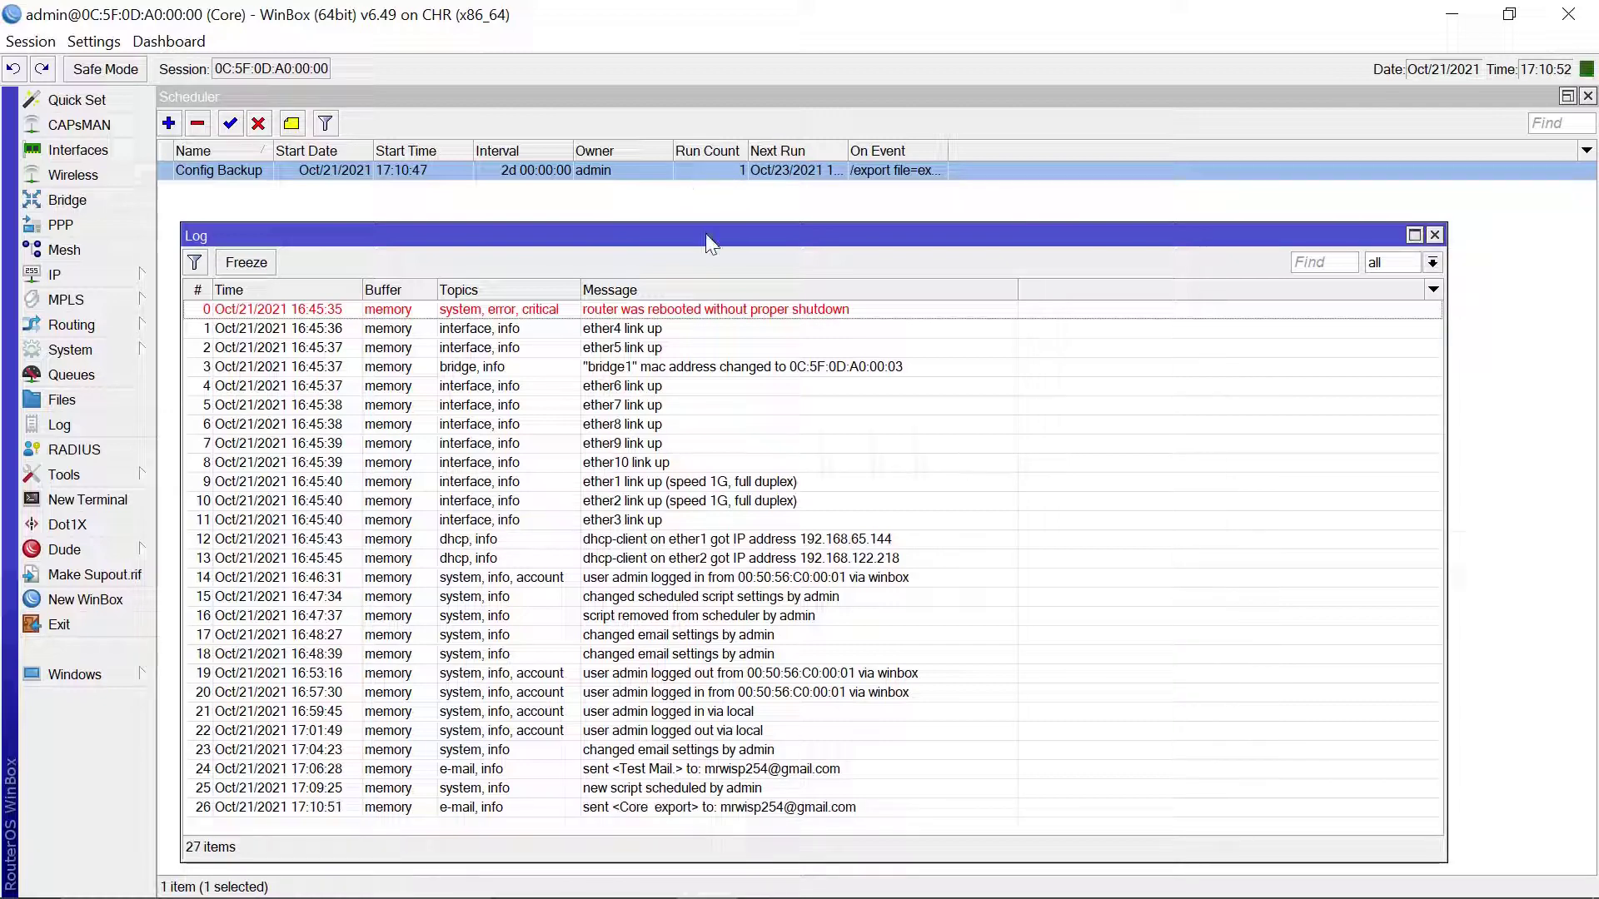
{"action": "left_click", "coordinate": [655, 813]}
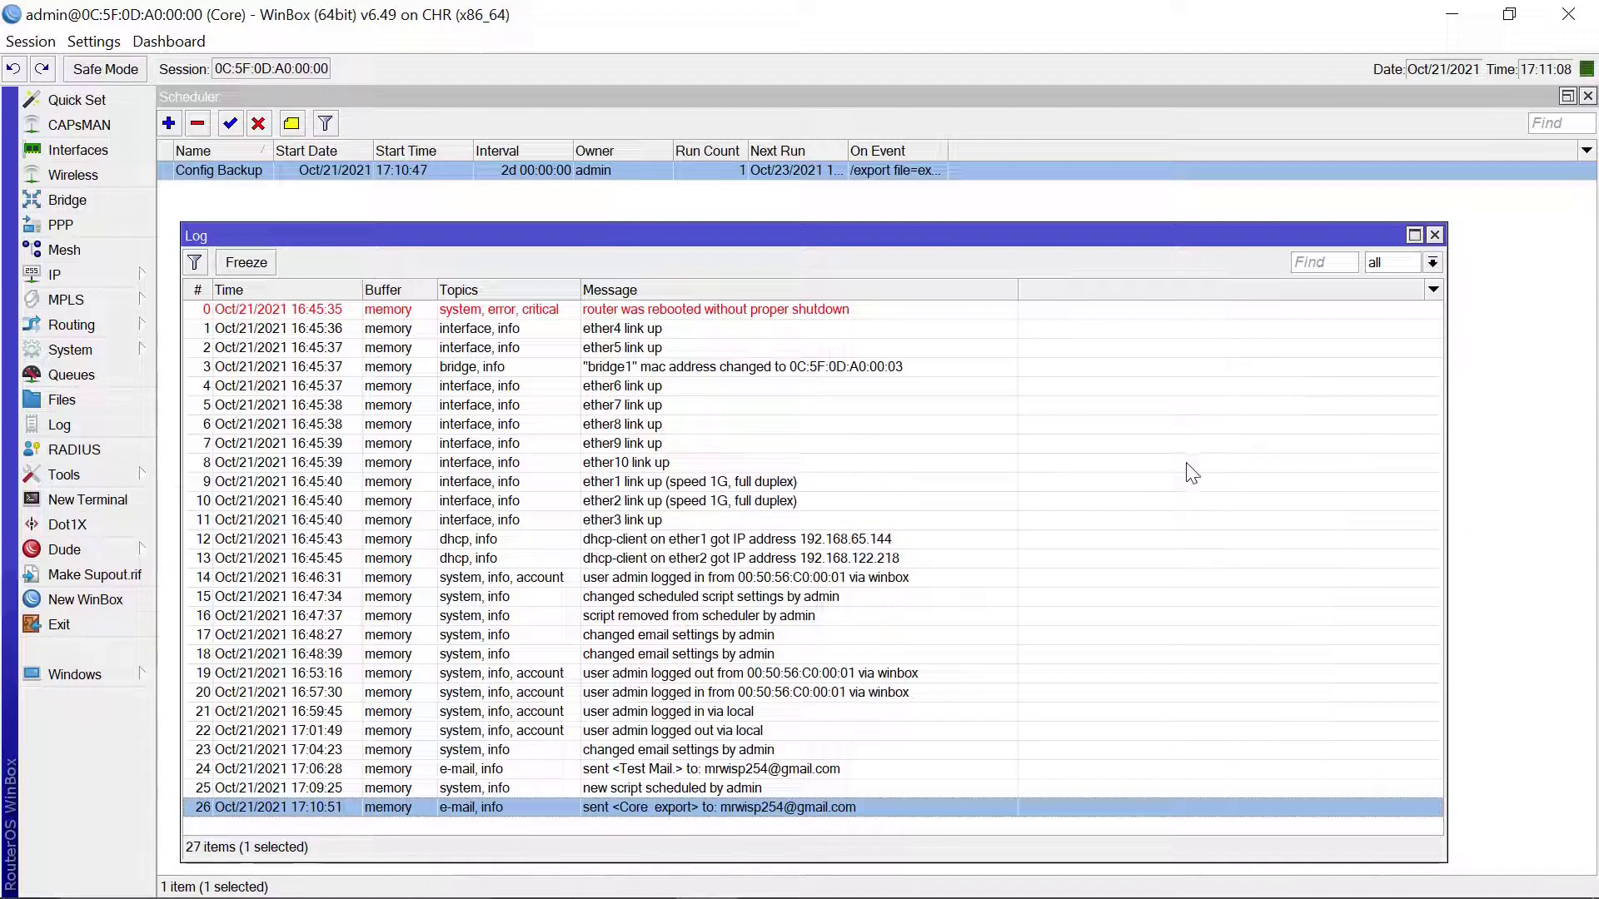
{"action": "mouse_move", "coordinate": [858, 896]}
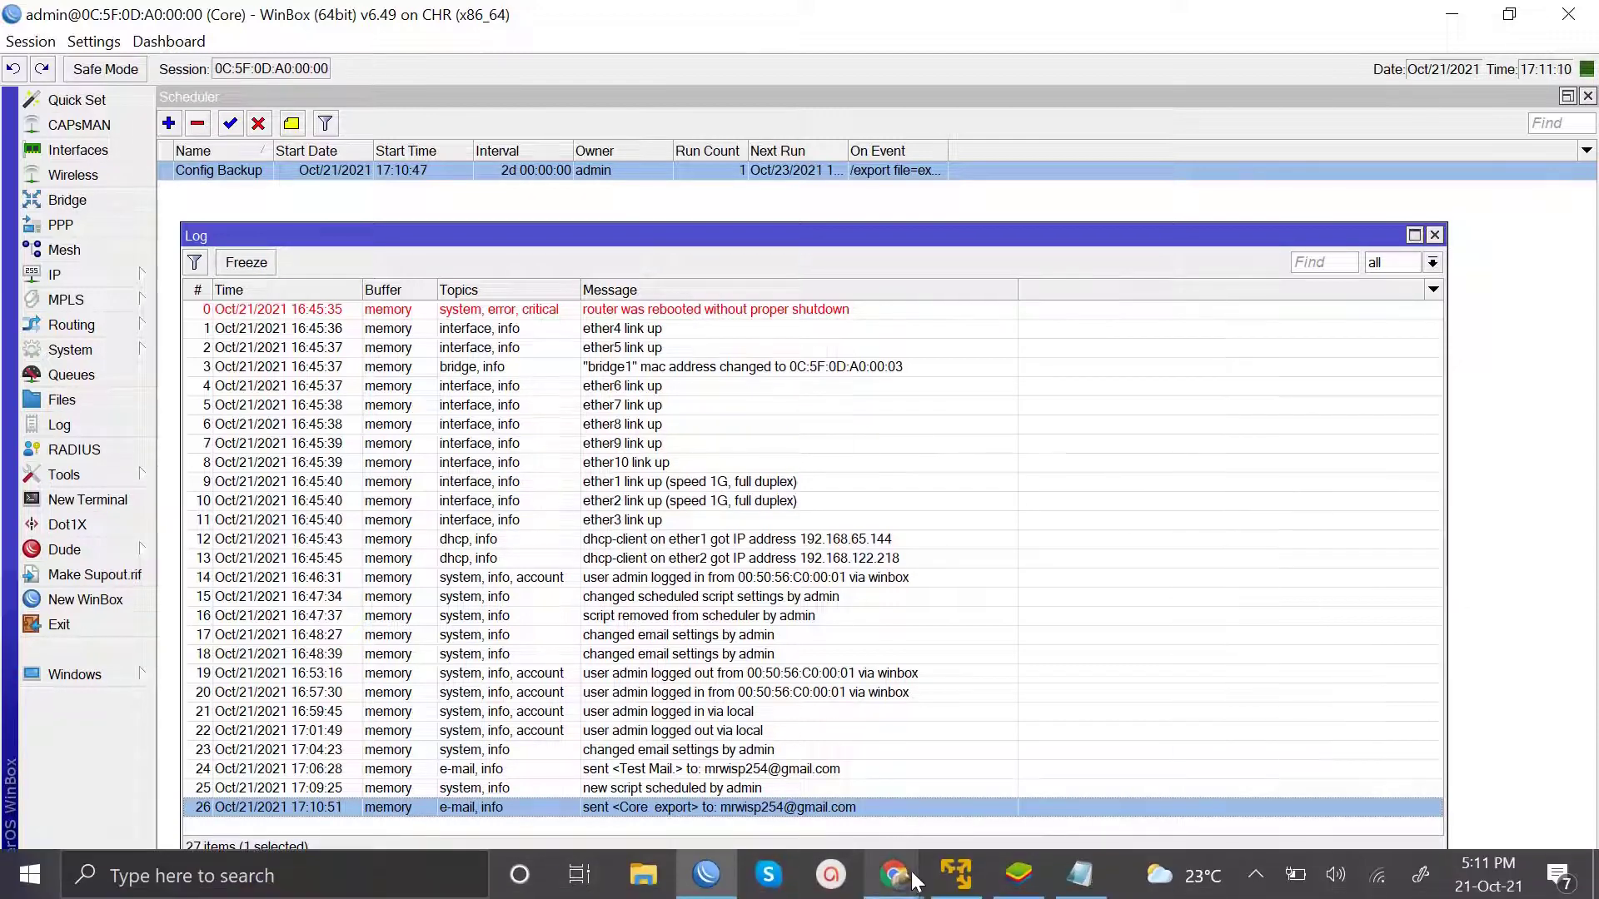
Open the Core export email in Gmail, view its 2 KB export.rsc attachment, and return to WinBox.
{"action": "mouse_move", "coordinate": [915, 882]}
{"action": "left_click", "coordinate": [999, 762]}
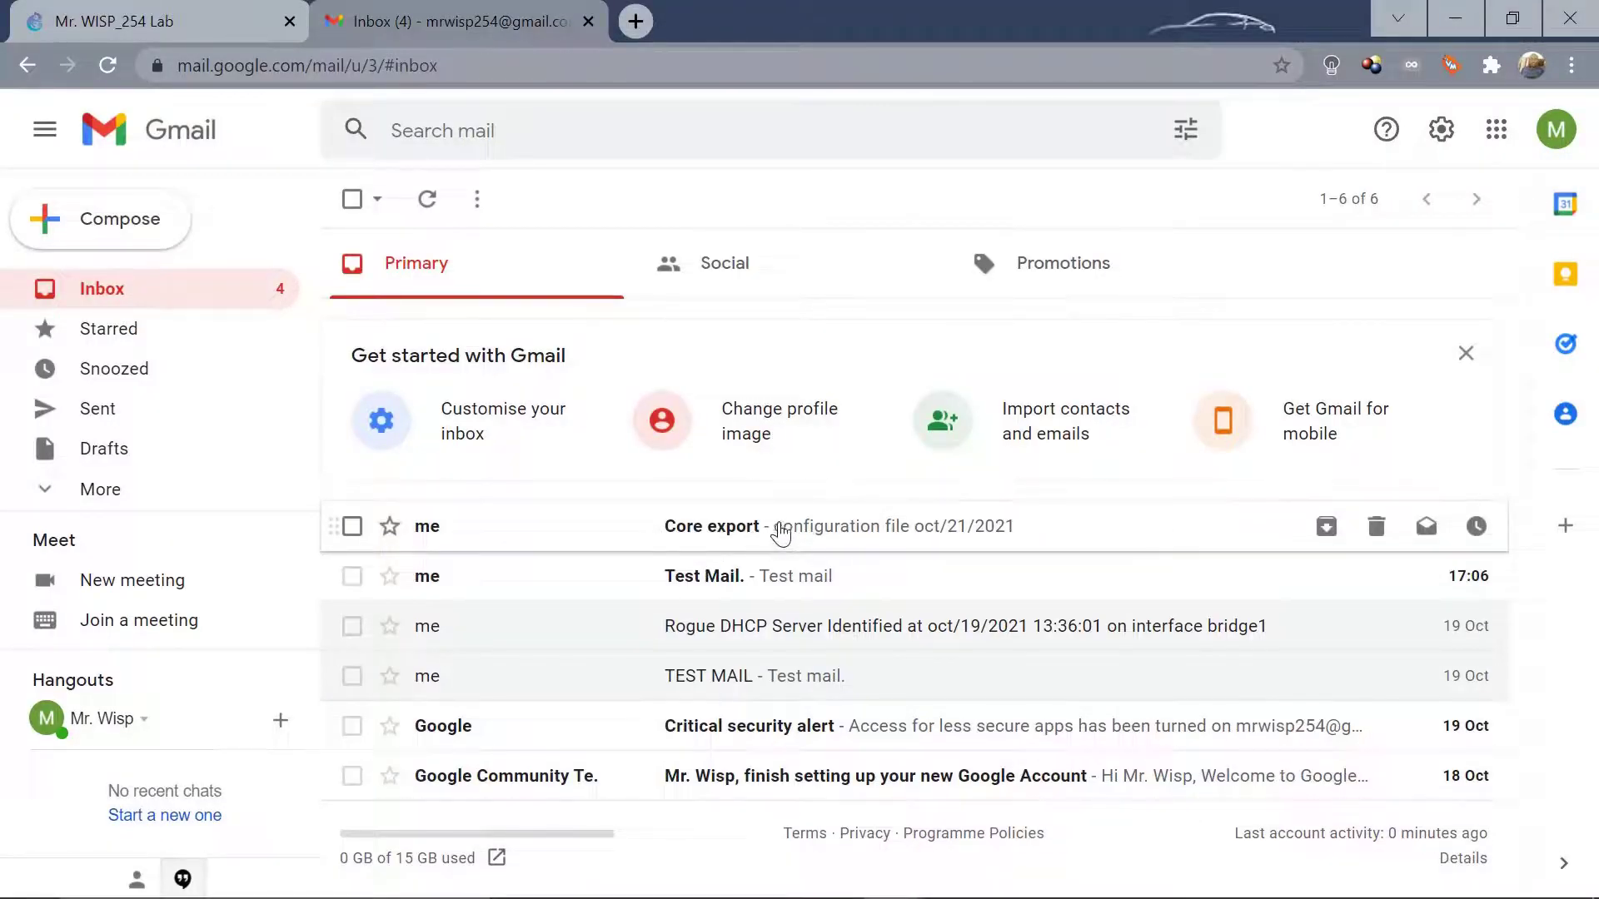
{"action": "left_click", "coordinate": [754, 530]}
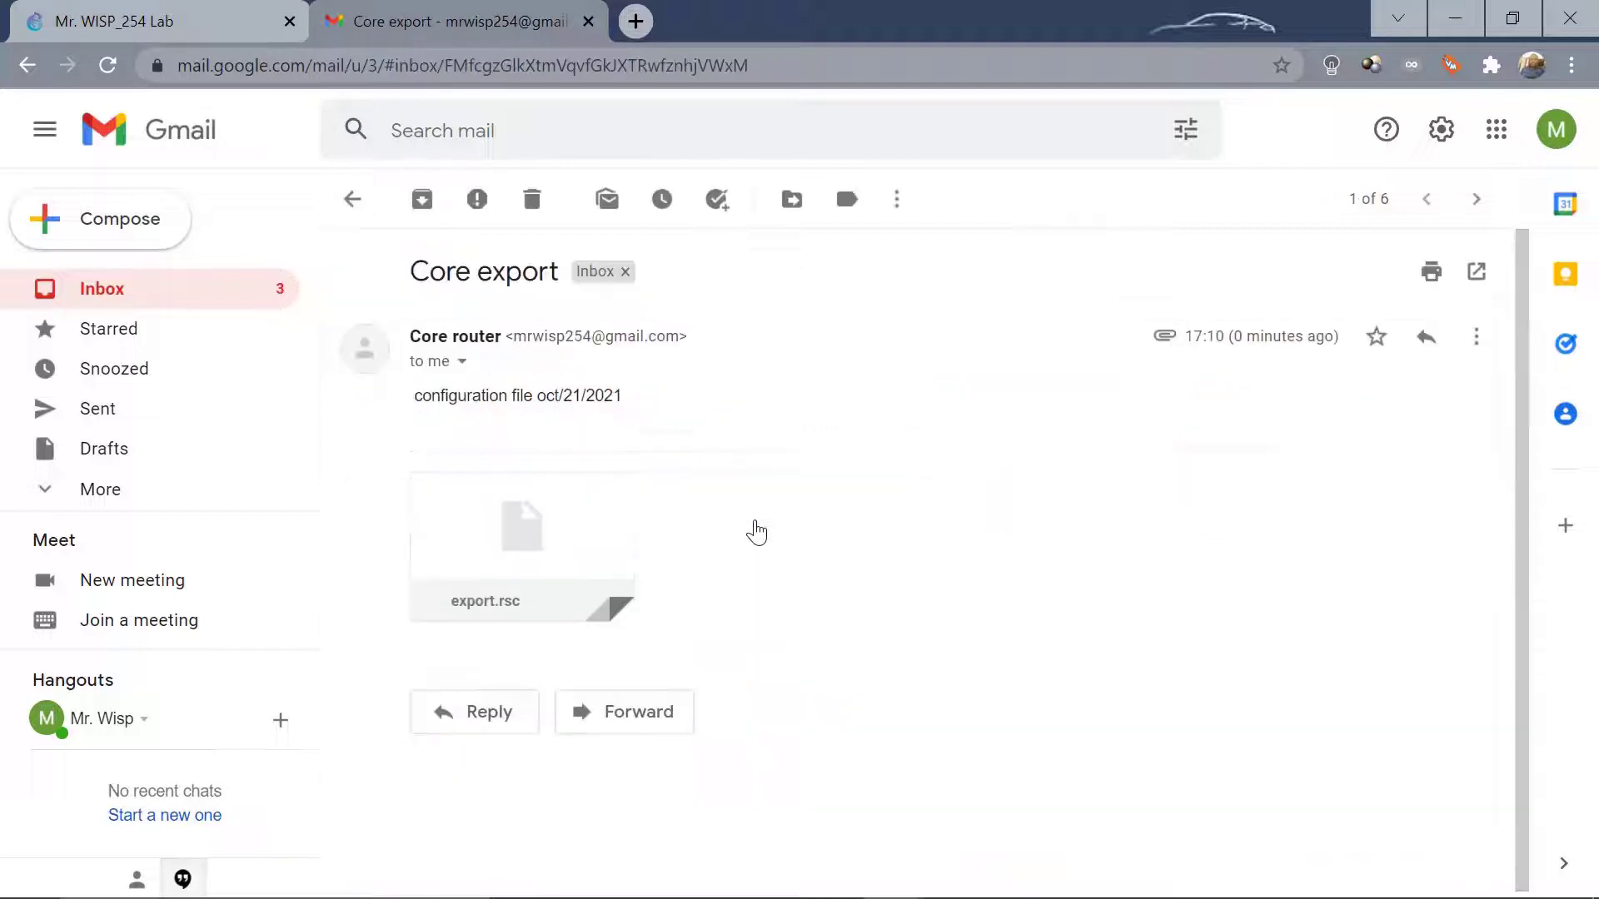
{"action": "mouse_move", "coordinate": [489, 539]}
{"action": "mouse_move", "coordinate": [525, 560]}
{"action": "mouse_move", "coordinate": [786, 897]}
{"action": "mouse_move", "coordinate": [706, 875]}
{"action": "left_click", "coordinate": [707, 757]}
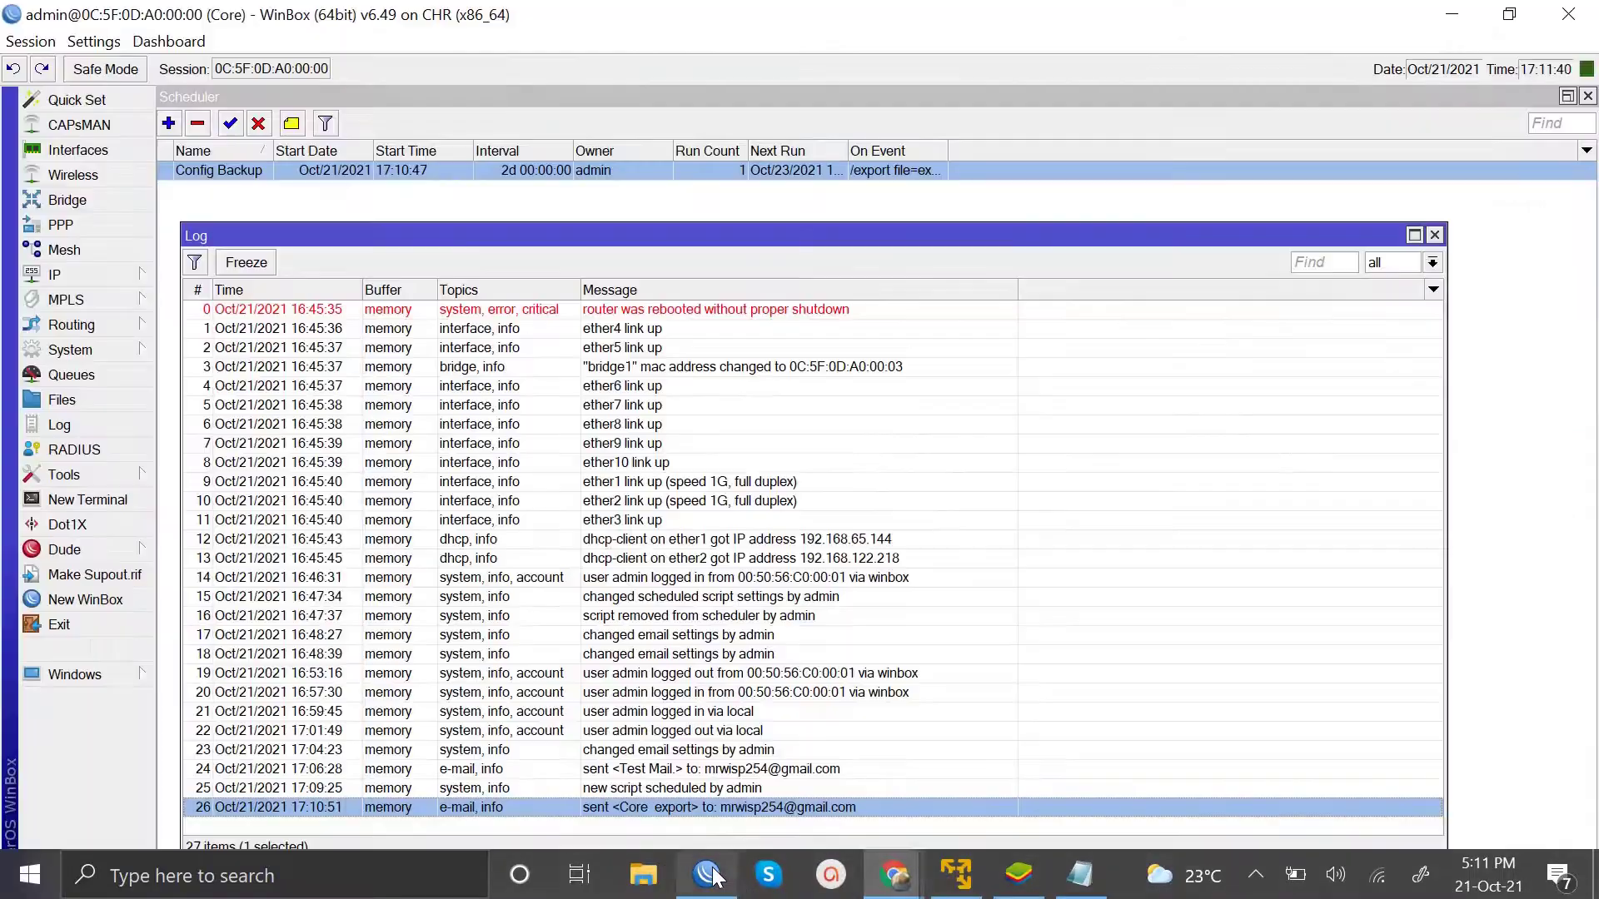